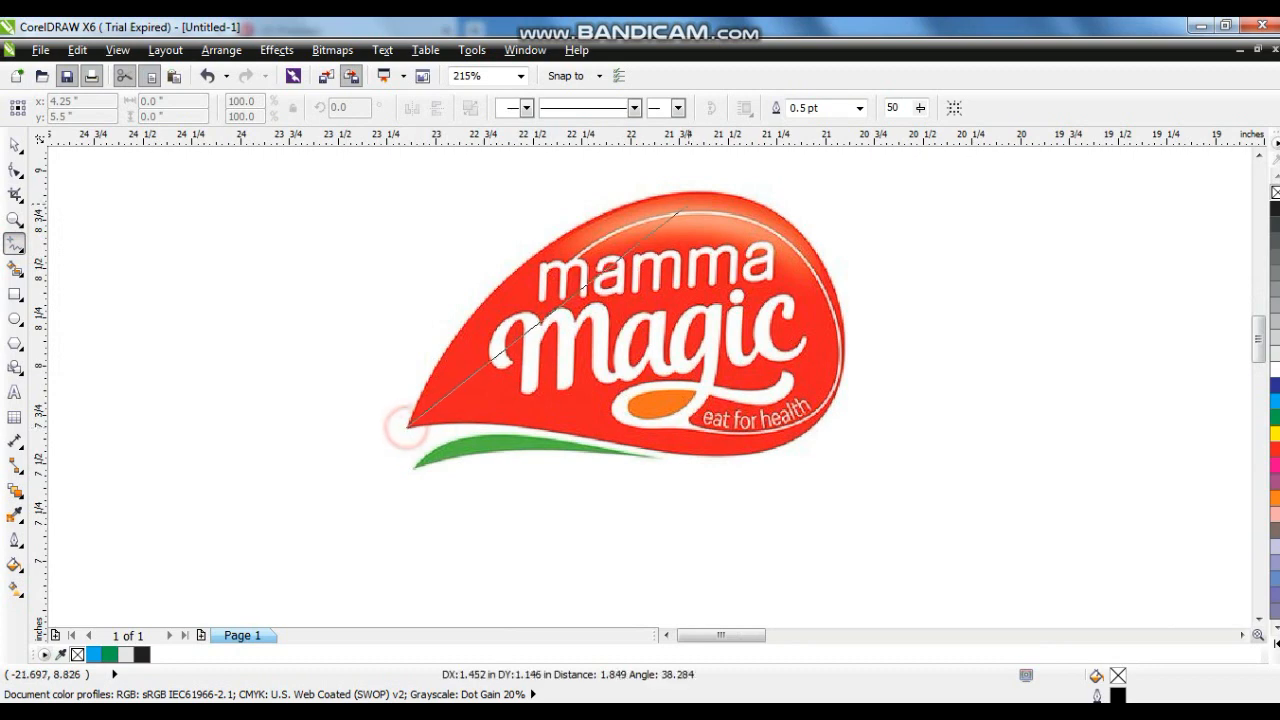
- Complete a closed four-point straight-line outline around the red drop shape of the logo
{"action": "left_click", "coordinate": [690, 187]}
{"action": "left_click", "coordinate": [846, 343]}
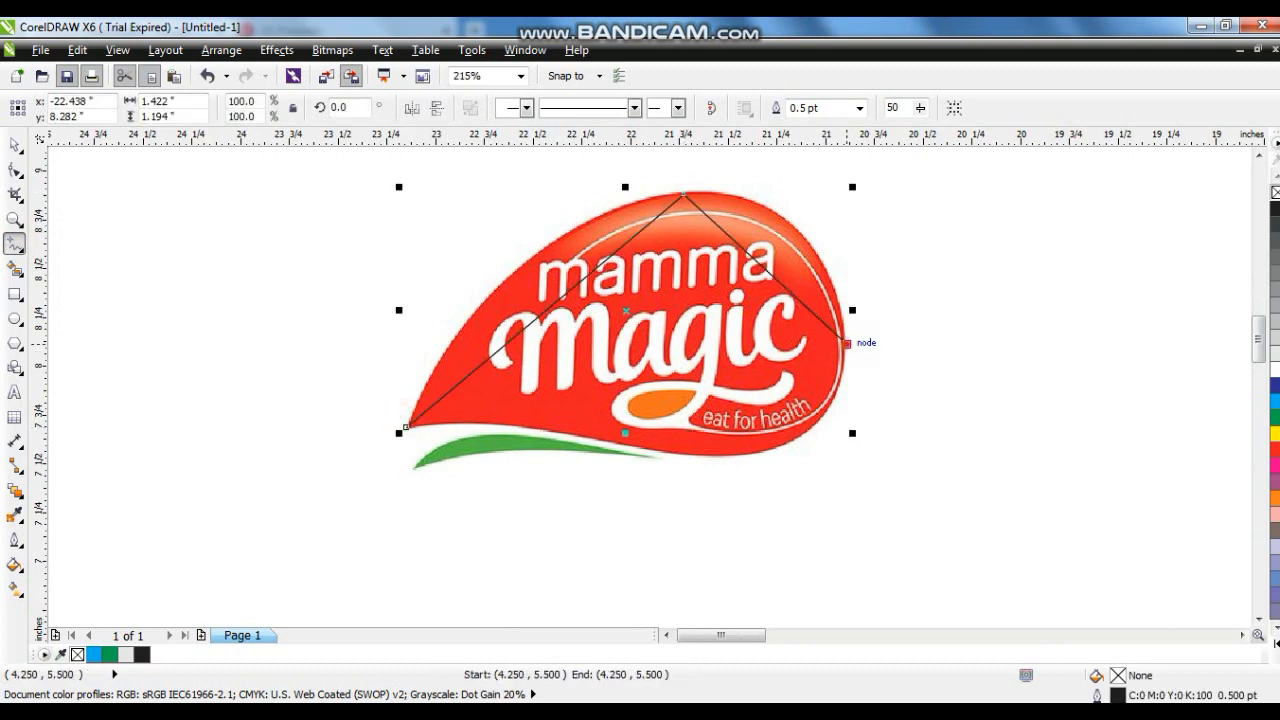
{"action": "left_click", "coordinate": [605, 440]}
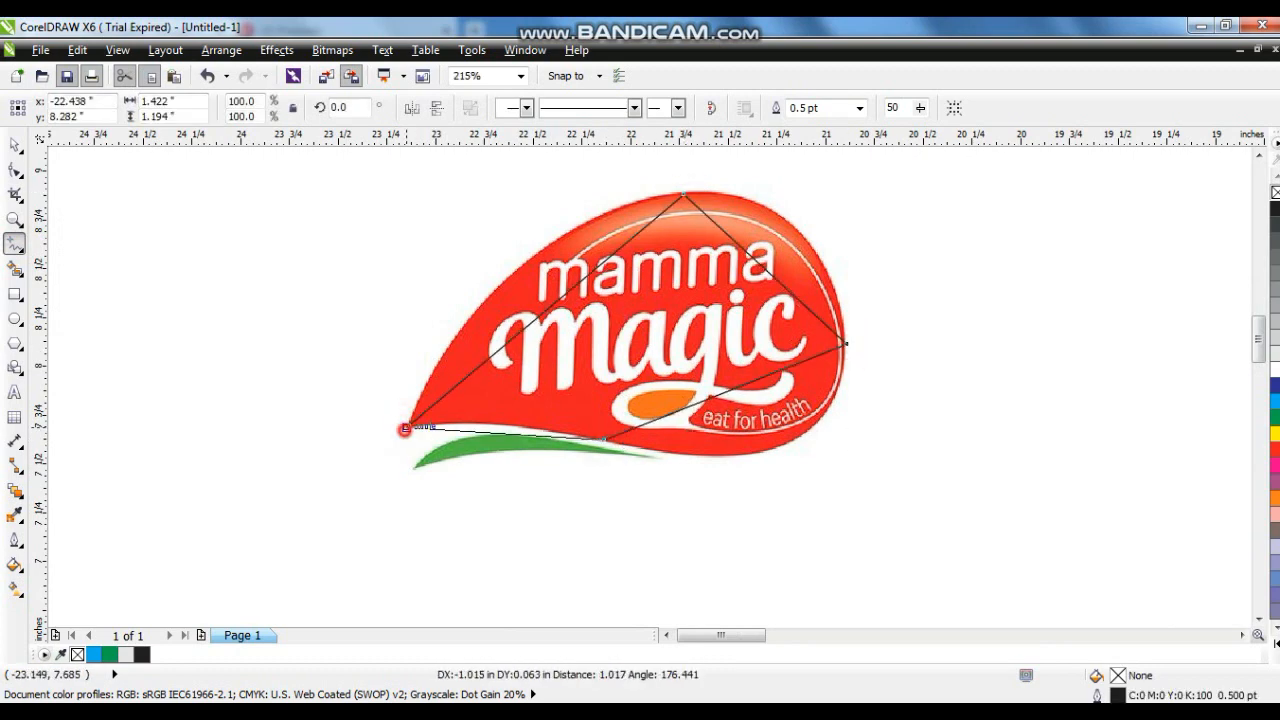
{"action": "left_click", "coordinate": [405, 427]}
- Select all of the outline's nodes with the Shape tool and convert its segments to curves
{"action": "left_click", "coordinate": [15, 170]}
{"action": "left_click_drag", "start_coordinate": [229, 171], "coordinate": [1017, 529]}
{"action": "left_click", "coordinate": [263, 108]}
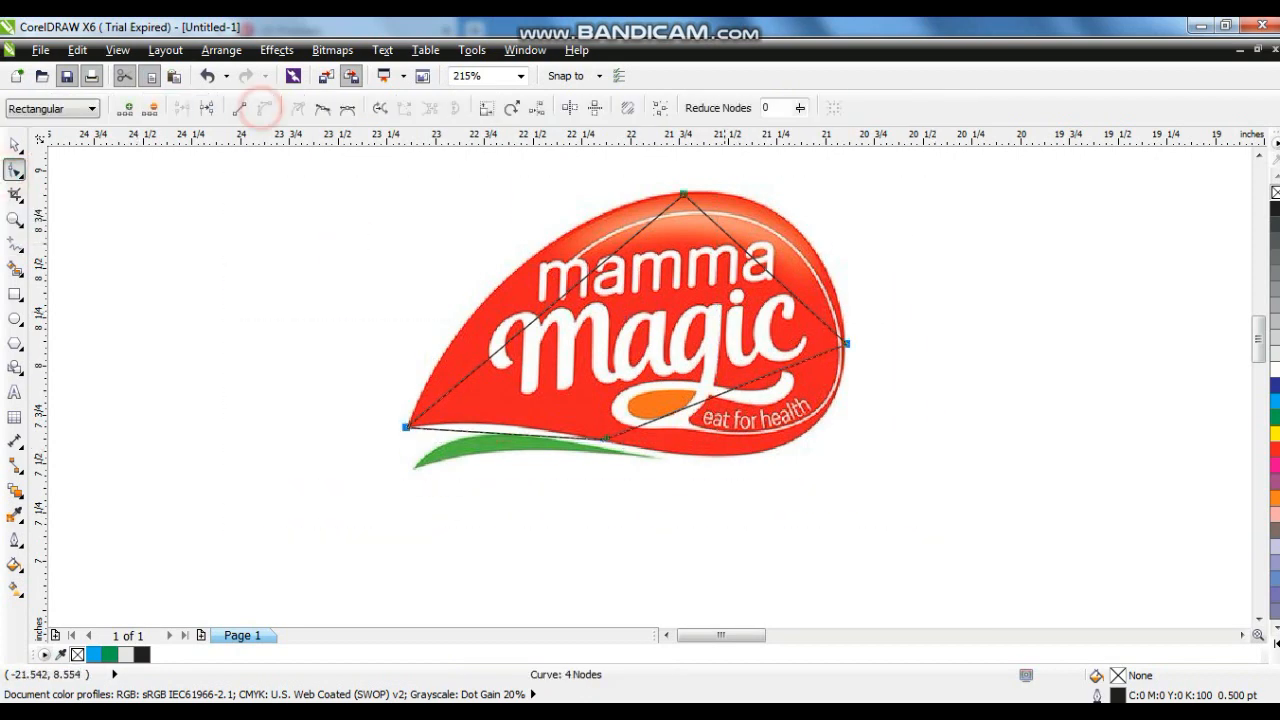
- Bend the outline's curve handles so it follows the edges of the red drop
{"action": "left_click_drag", "start_coordinate": [666, 180], "coordinate": [666, 180]}
{"action": "left_click_drag", "start_coordinate": [592, 269], "coordinate": [550, 204]}
{"action": "left_click_drag", "start_coordinate": [497, 350], "coordinate": [445, 326]}
{"action": "left_click_drag", "start_coordinate": [743, 188], "coordinate": [636, 210]}
{"action": "left_click_drag", "start_coordinate": [735, 241], "coordinate": [779, 186]}
{"action": "left_click_drag", "start_coordinate": [794, 294], "coordinate": [838, 255]}
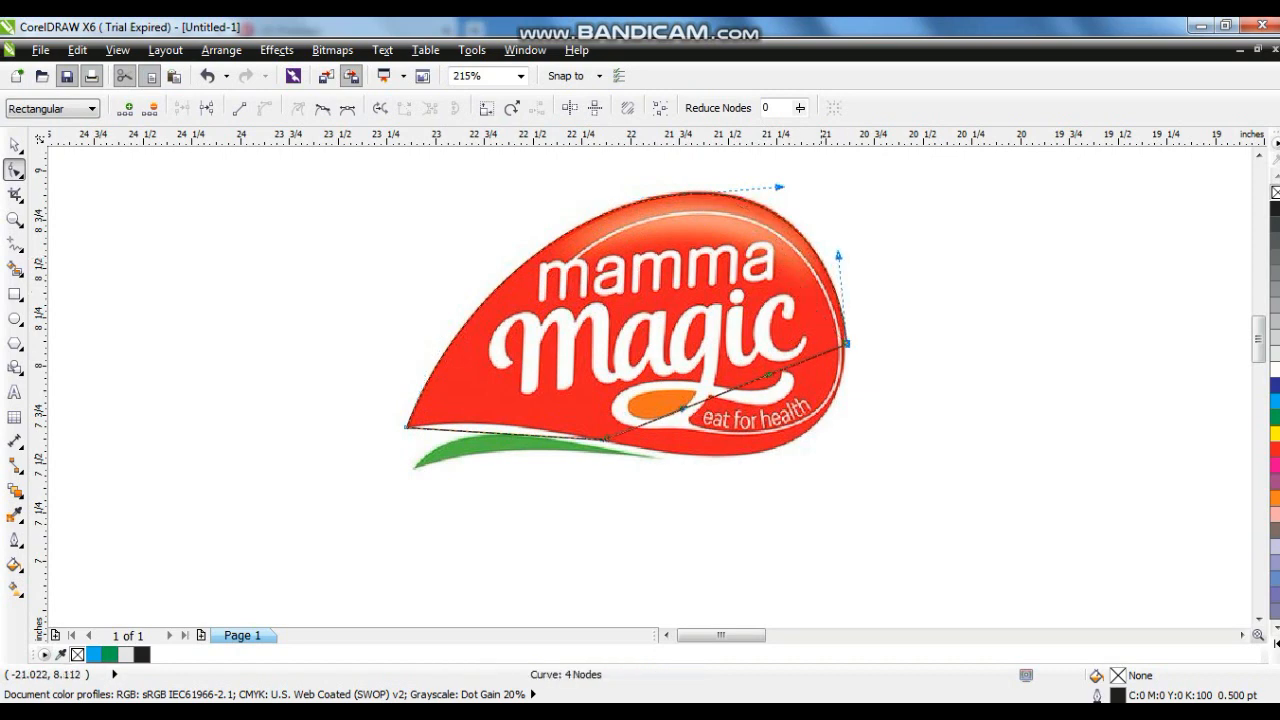
{"action": "left_click_drag", "start_coordinate": [765, 372], "coordinate": [846, 416]}
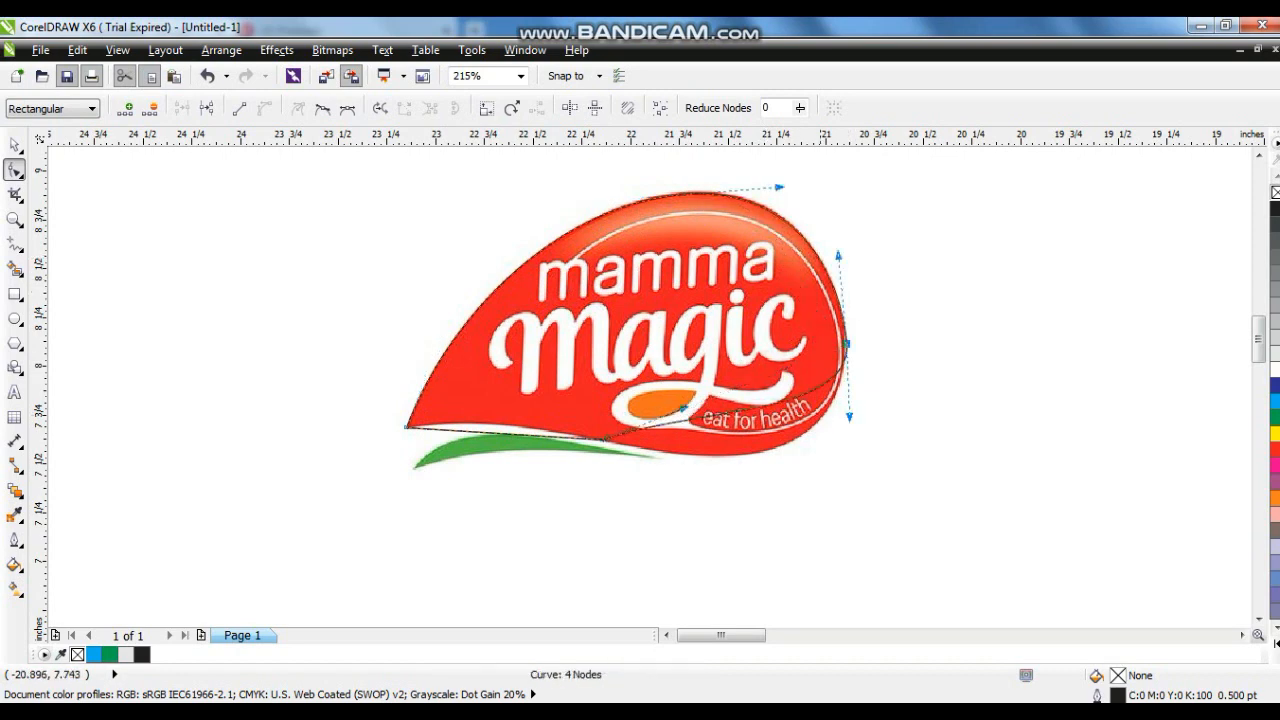
{"action": "left_click_drag", "start_coordinate": [683, 408], "coordinate": [779, 485]}
{"action": "left_click_drag", "start_coordinate": [509, 433], "coordinate": [504, 422]}
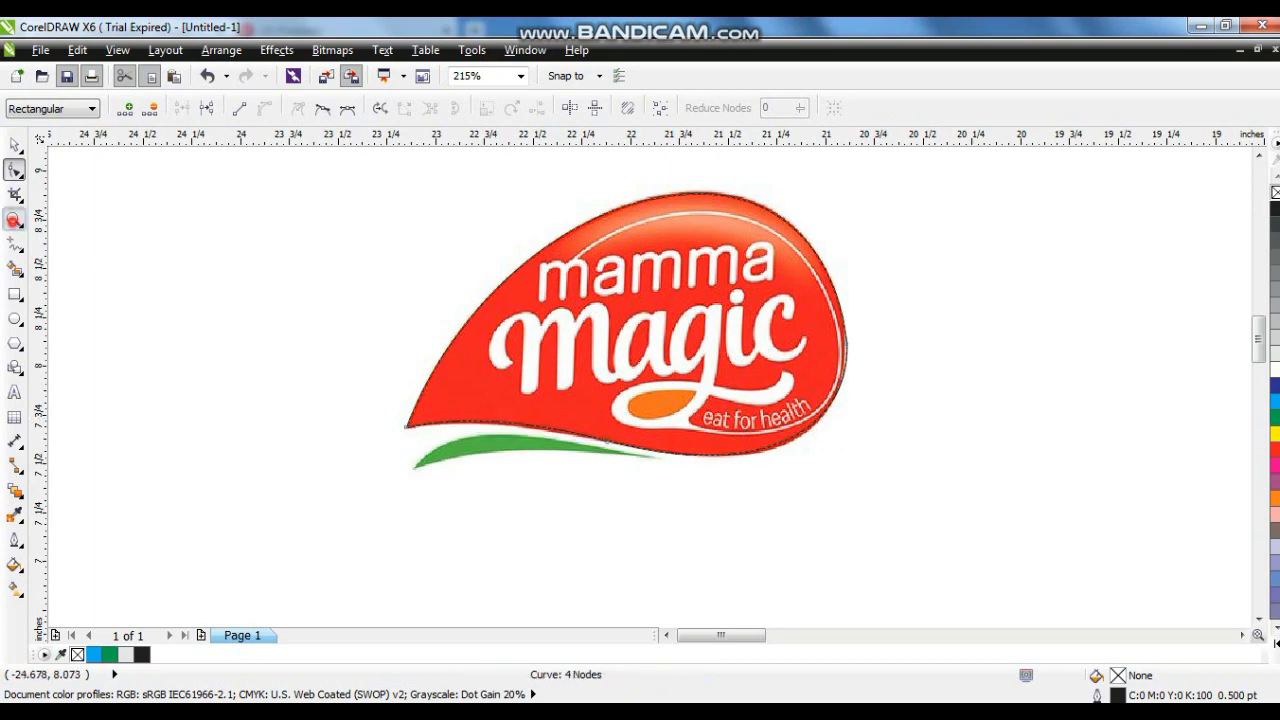
- Zoom in on the green swoosh and draw a closed straight line across its base
{"action": "left_click", "coordinate": [14, 219]}
{"action": "left_click_drag", "start_coordinate": [280, 363], "coordinate": [858, 546]}
{"action": "left_click", "coordinate": [15, 244]}
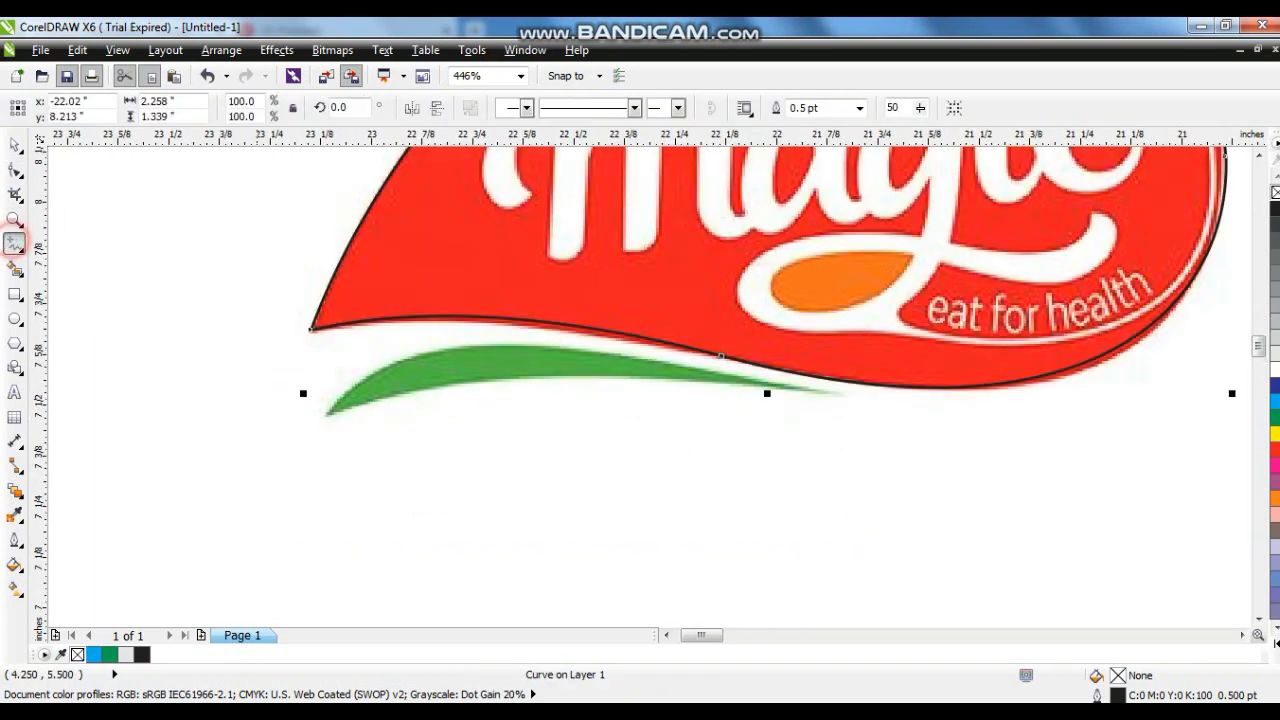
{"action": "left_click", "coordinate": [320, 417]}
{"action": "left_click", "coordinate": [840, 398]}
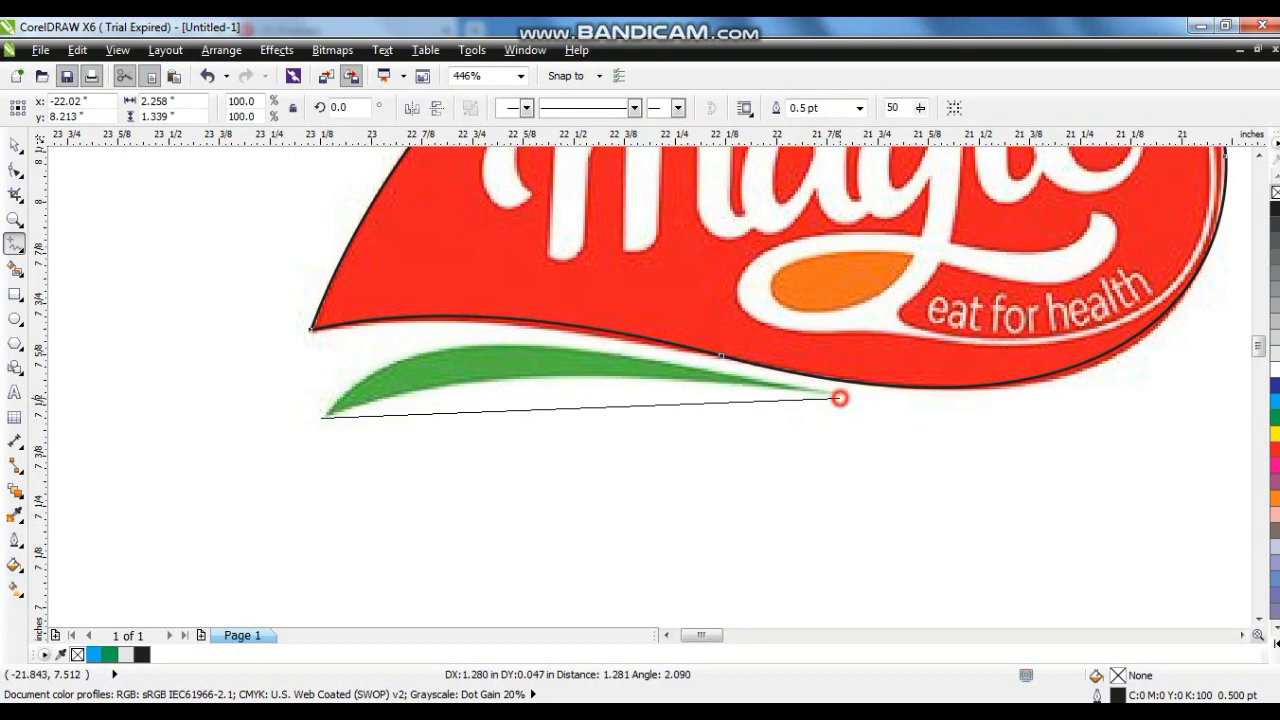
{"action": "left_click", "coordinate": [320, 417]}
- Convert the swoosh line to a curve and bend it upward to follow the swoosh's top edge
{"action": "left_click", "coordinate": [15, 170]}
{"action": "left_click_drag", "start_coordinate": [591, 466], "coordinate": [286, 323]}
{"action": "left_click", "coordinate": [262, 103]}
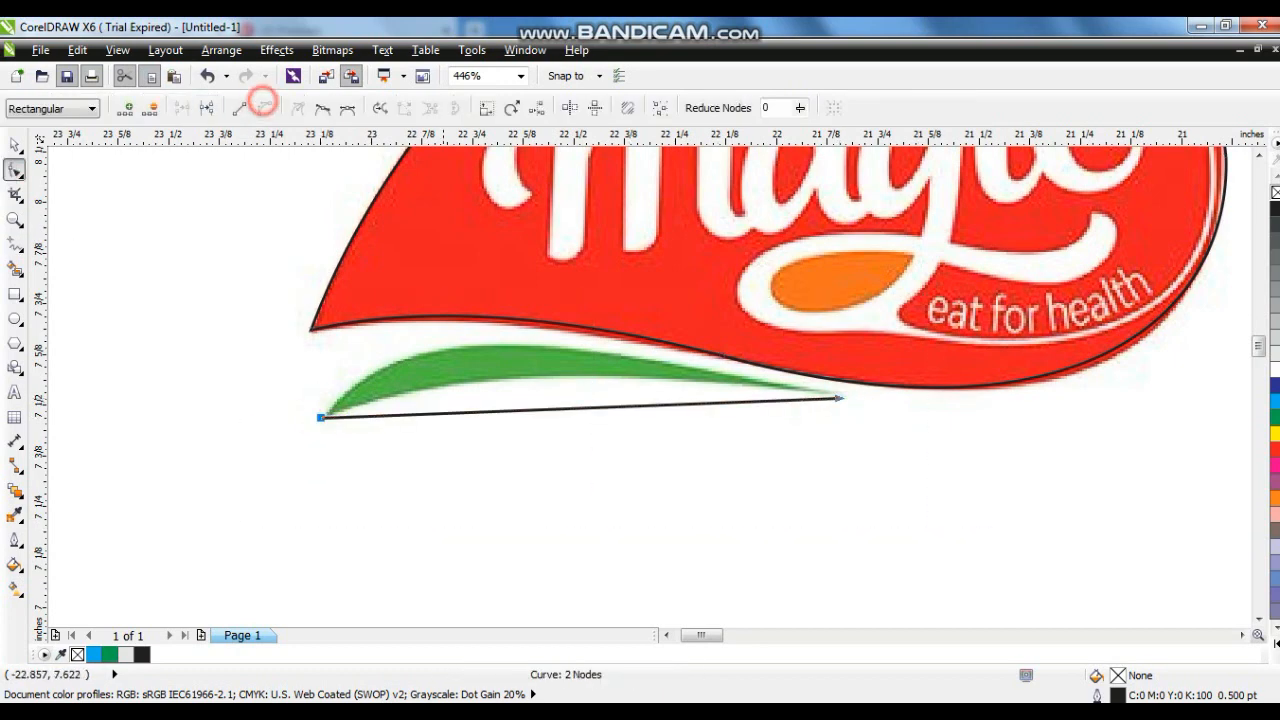
{"action": "left_click_drag", "start_coordinate": [503, 410], "coordinate": [500, 354]}
{"action": "left_click_drag", "start_coordinate": [543, 411], "coordinate": [518, 381]}
- Move the original logo image aside to the left of the traced outlines
{"action": "left_click", "coordinate": [14, 145]}
{"action": "scroll", "coordinate": [362, 291], "scroll_direction": "down", "scroll_amount": 2}
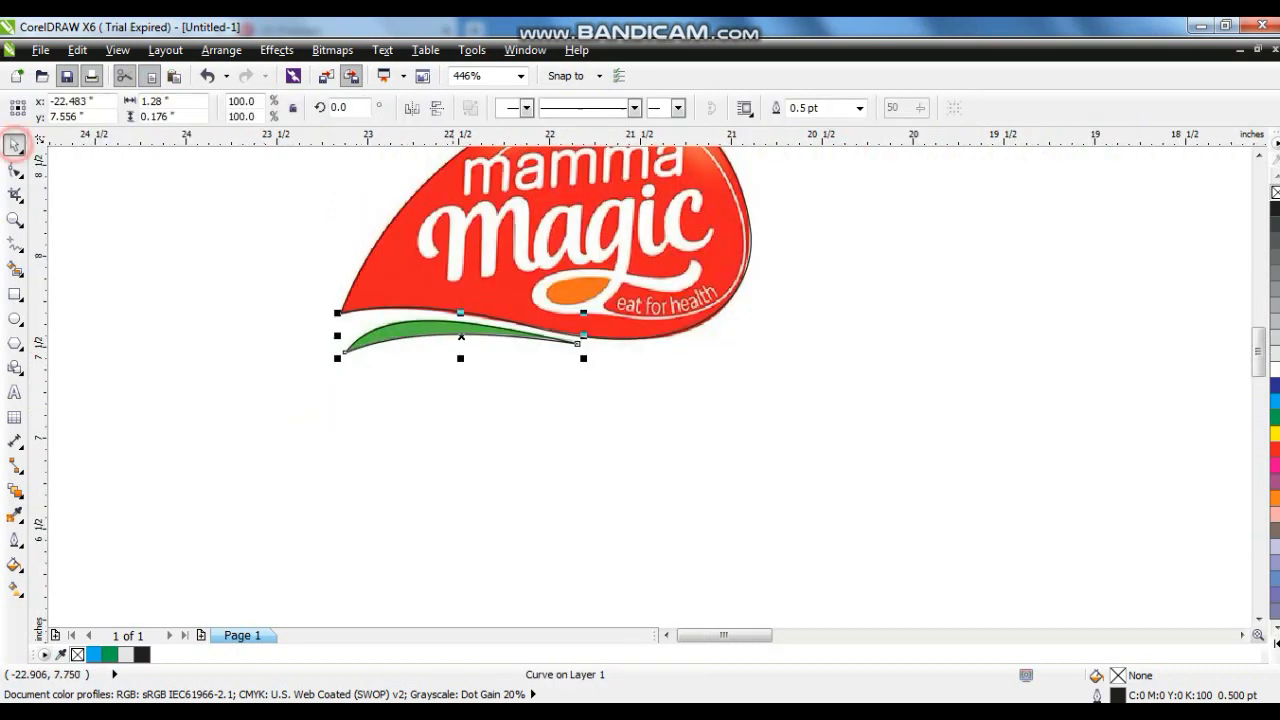
{"action": "left_click_drag", "start_coordinate": [728, 383], "coordinate": [276, 383]}
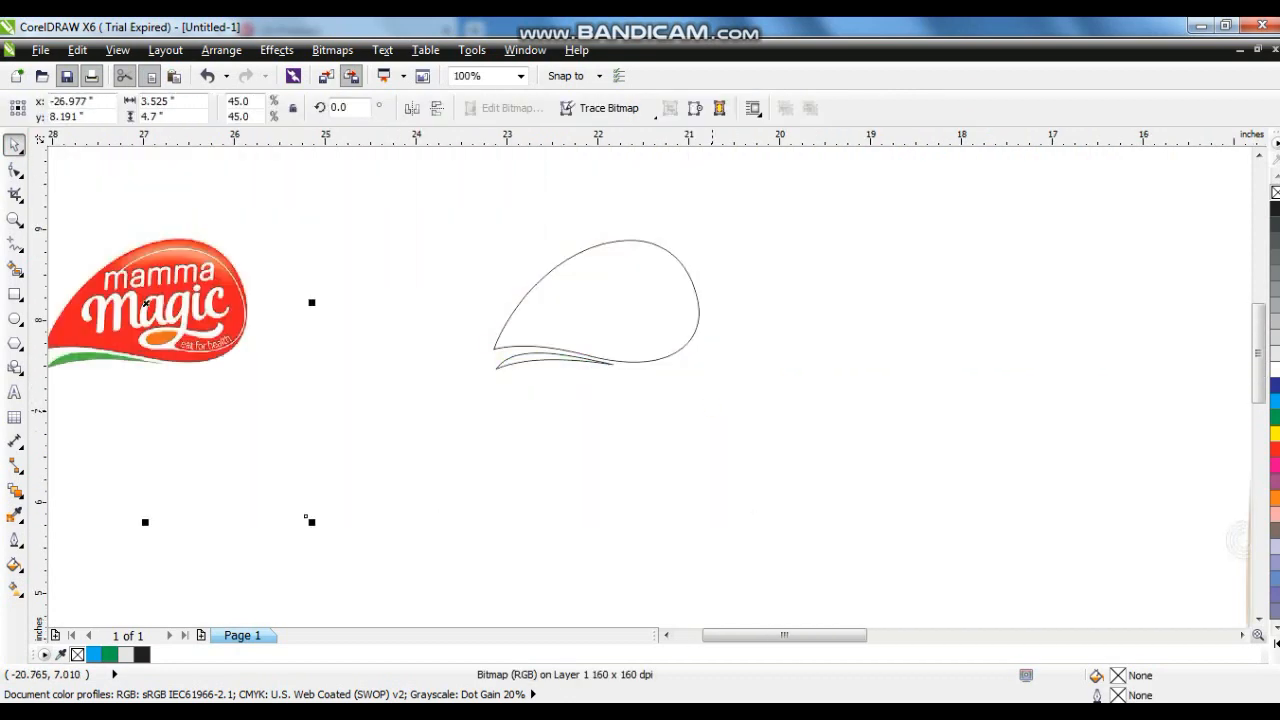
- Fill the traced drop with red and the traced swoosh with green, removing the drop's outline
{"action": "left_click", "coordinate": [711, 409]}
{"action": "left_click", "coordinate": [696, 304]}
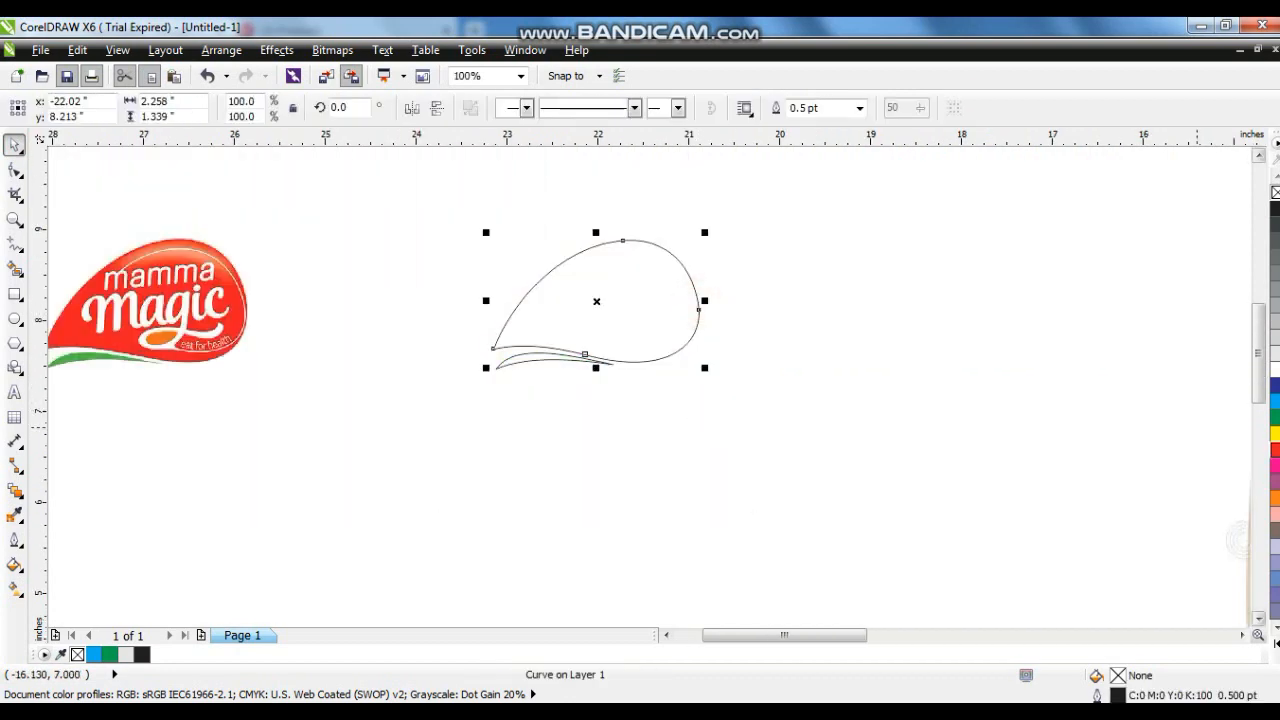
{"action": "left_click", "coordinate": [1274, 450]}
{"action": "left_click", "coordinate": [524, 362]}
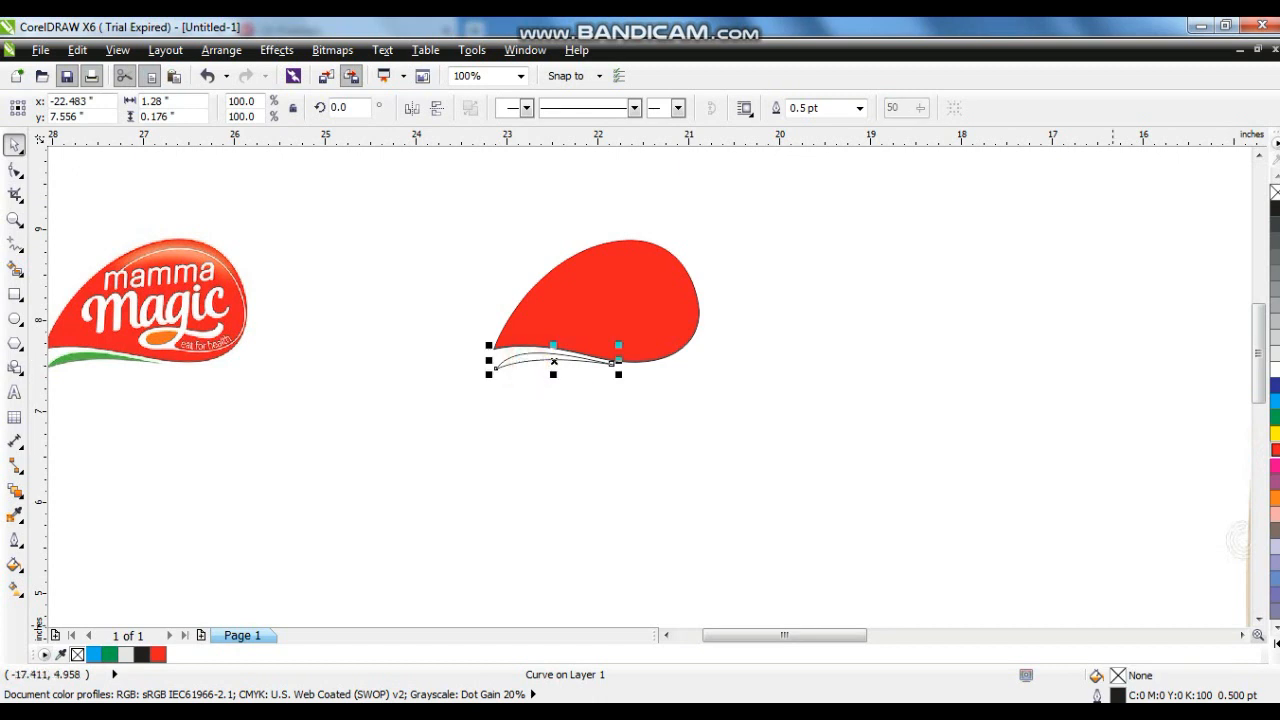
{"action": "left_click", "coordinate": [1274, 418]}
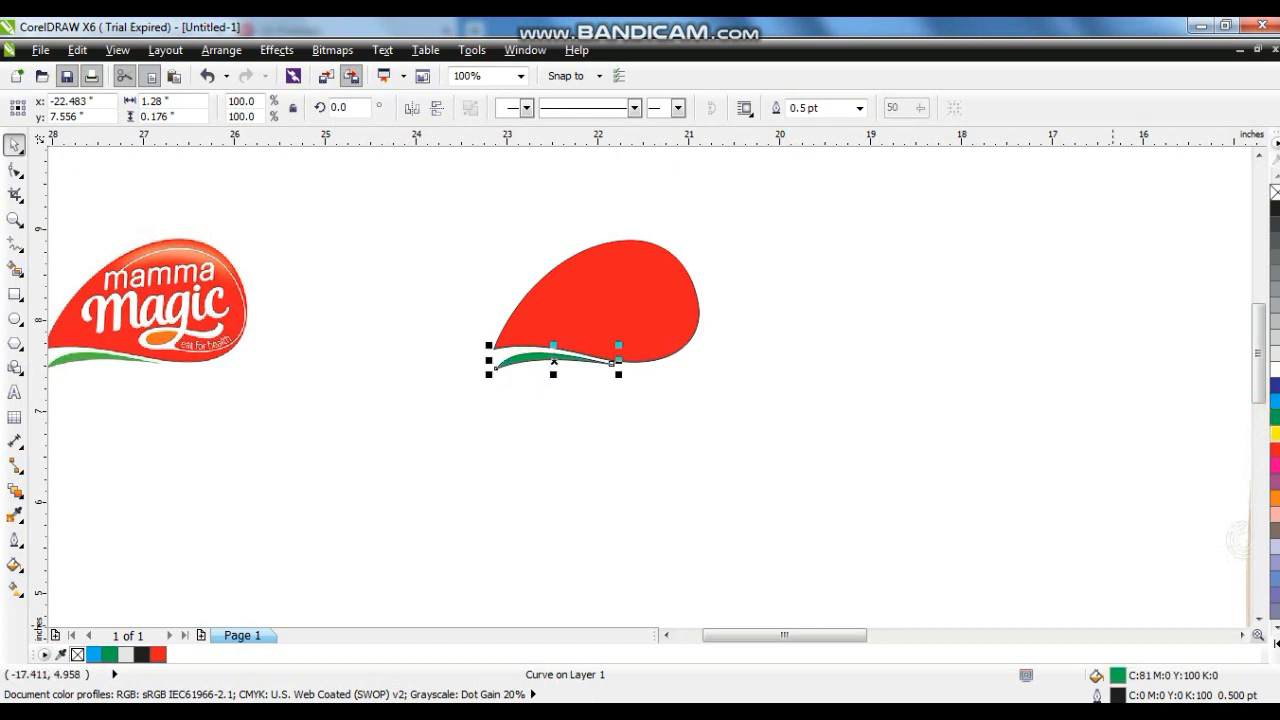
{"action": "left_click", "coordinate": [957, 360]}
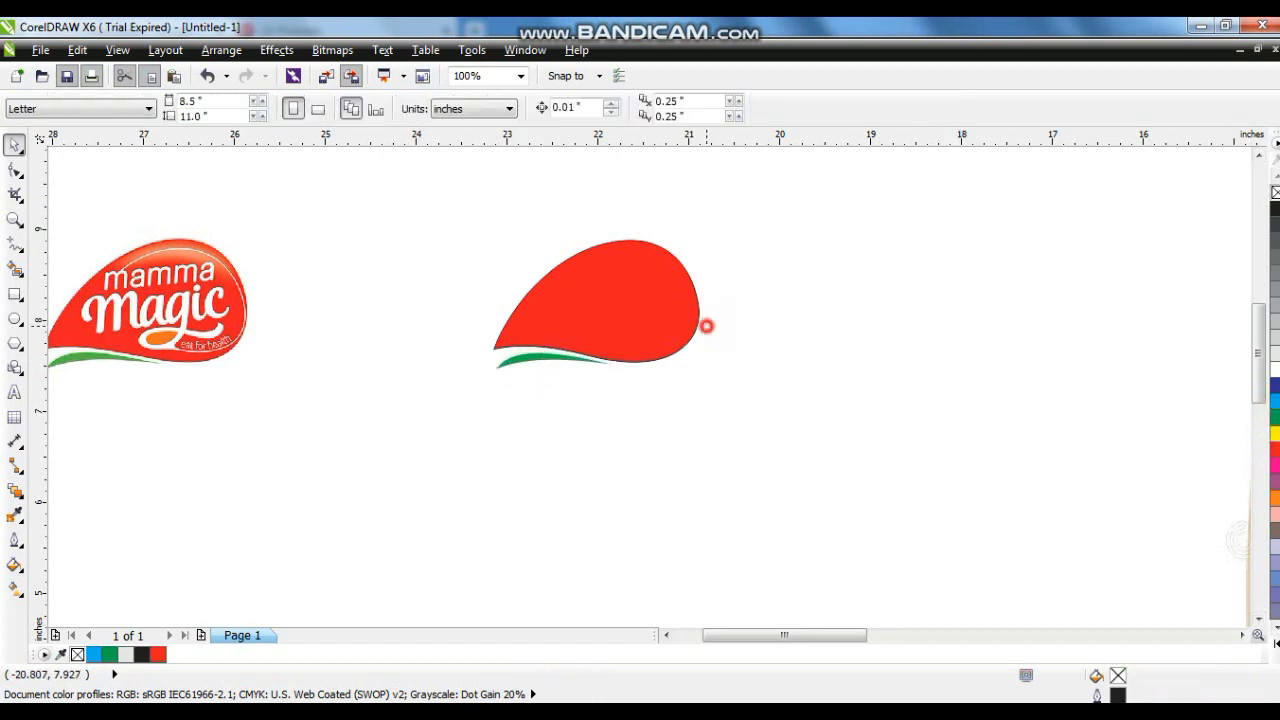
{"action": "left_click", "coordinate": [656, 326]}
{"action": "left_click", "coordinate": [929, 357]}
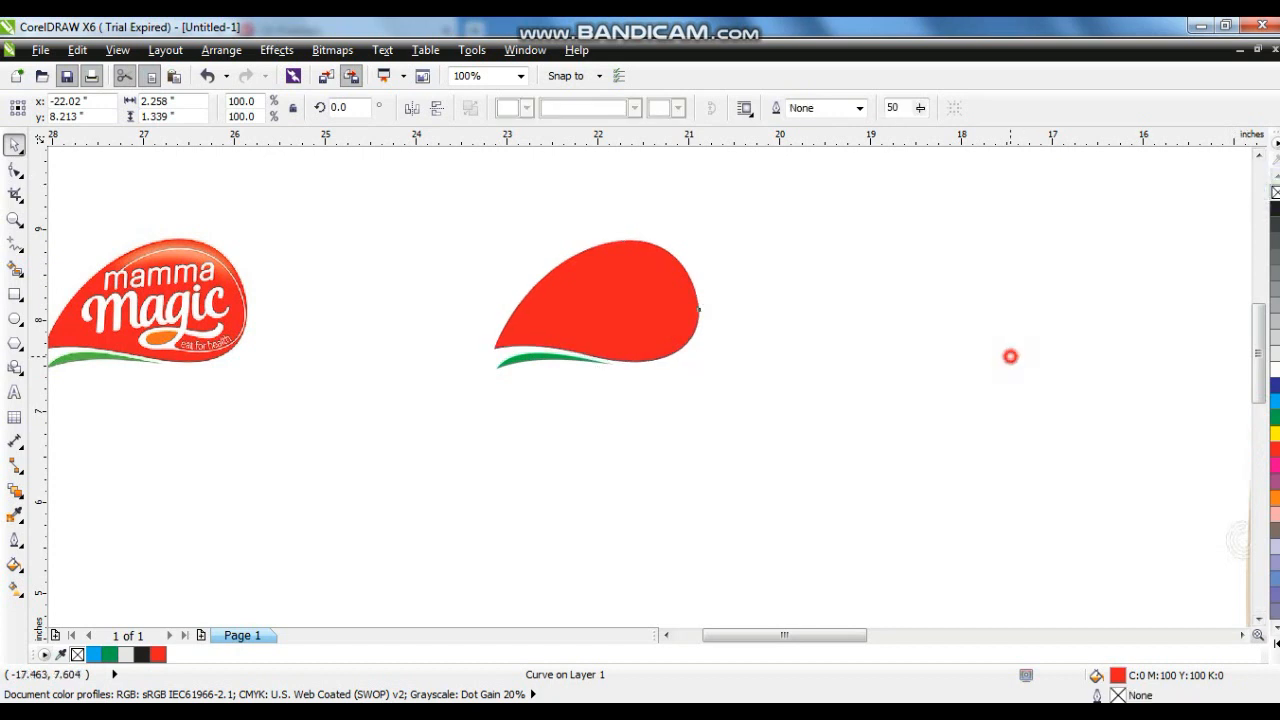
- Duplicate the red drop to the right and give the copy no fill with a black outline
{"action": "left_click", "coordinate": [14, 218]}
{"action": "left_click_drag", "start_coordinate": [823, 420], "coordinate": [389, 191]}
{"action": "left_click", "coordinate": [10, 146]}
{"action": "left_click_drag", "start_coordinate": [611, 403], "coordinate": [1033, 415]}
{"action": "right_click", "coordinate": [1033, 415]}
{"action": "right_click", "coordinate": [1275, 209]}
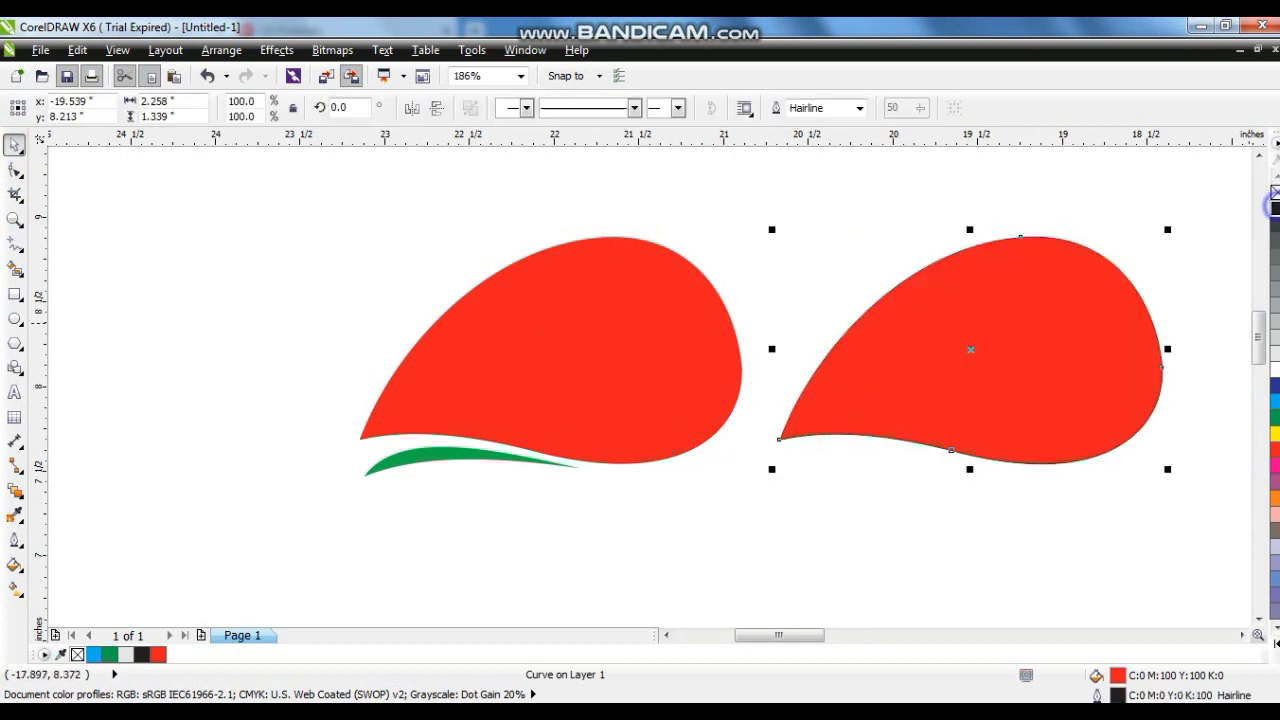
{"action": "left_click", "coordinate": [1275, 192]}
- Zoom to the copy and add a drop shadow to it, dragged from its top to its bottom edge
{"action": "key", "text": "shift+F2"}
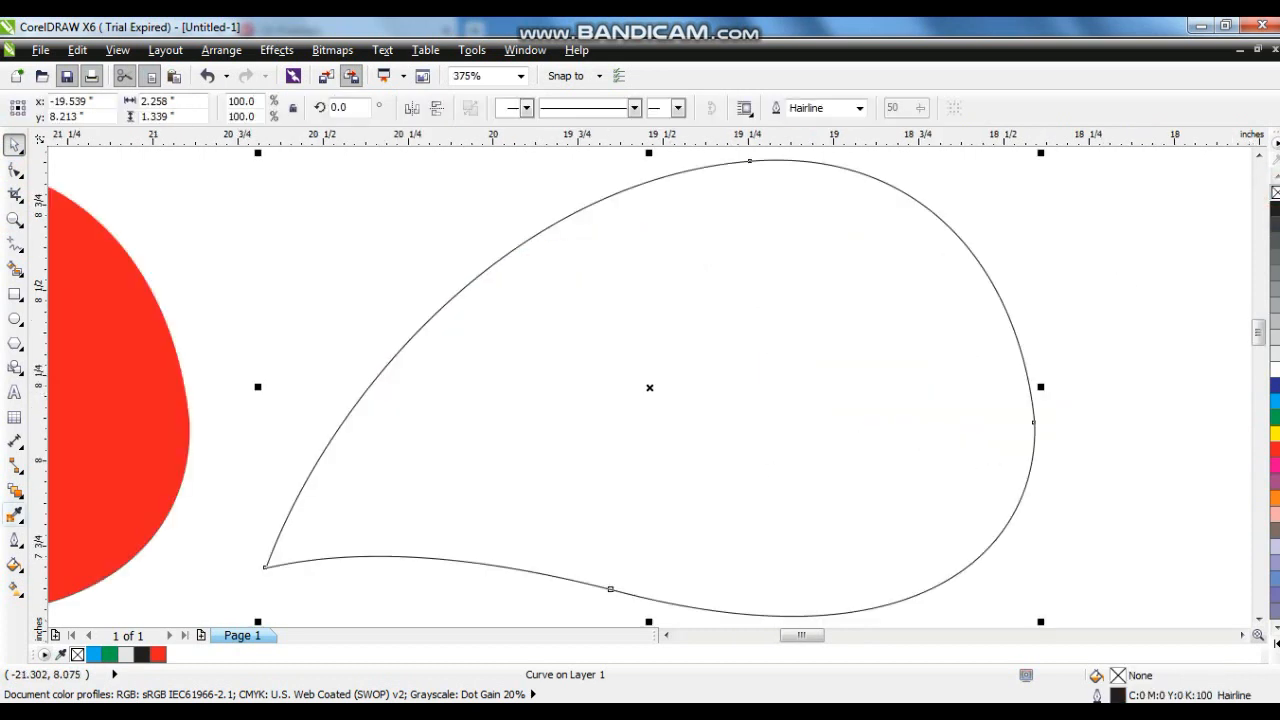
{"action": "left_click", "coordinate": [14, 490]}
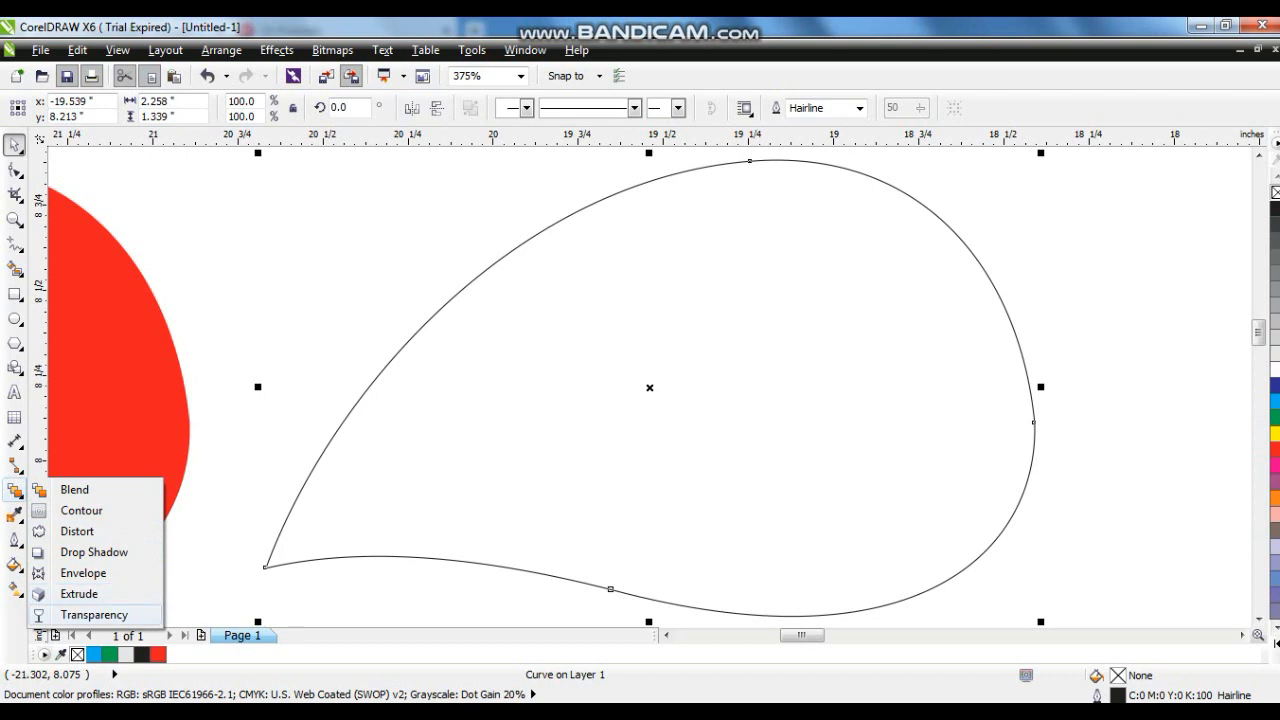
{"action": "left_click", "coordinate": [94, 552]}
{"action": "left_click_drag", "start_coordinate": [706, 163], "coordinate": [648, 615]}
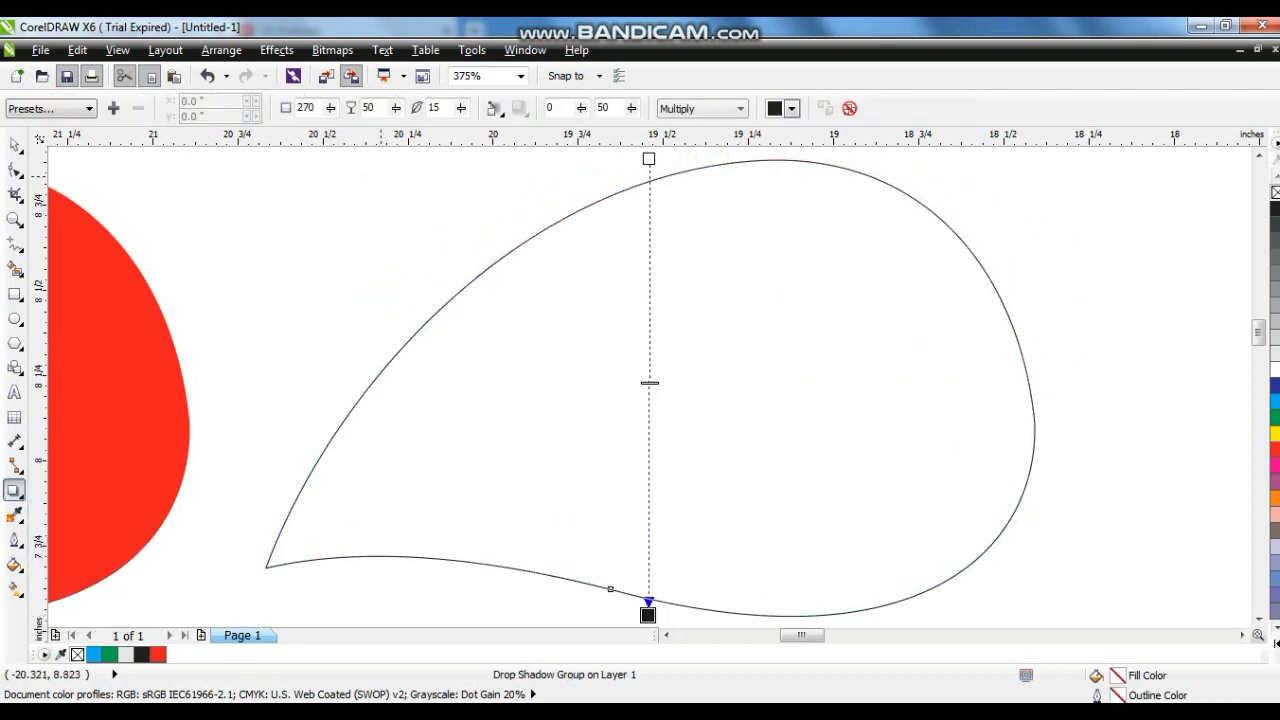
- Set the shadow's feathering direction to Outside and drag its midpoint lower
{"action": "left_click", "coordinate": [494, 108]}
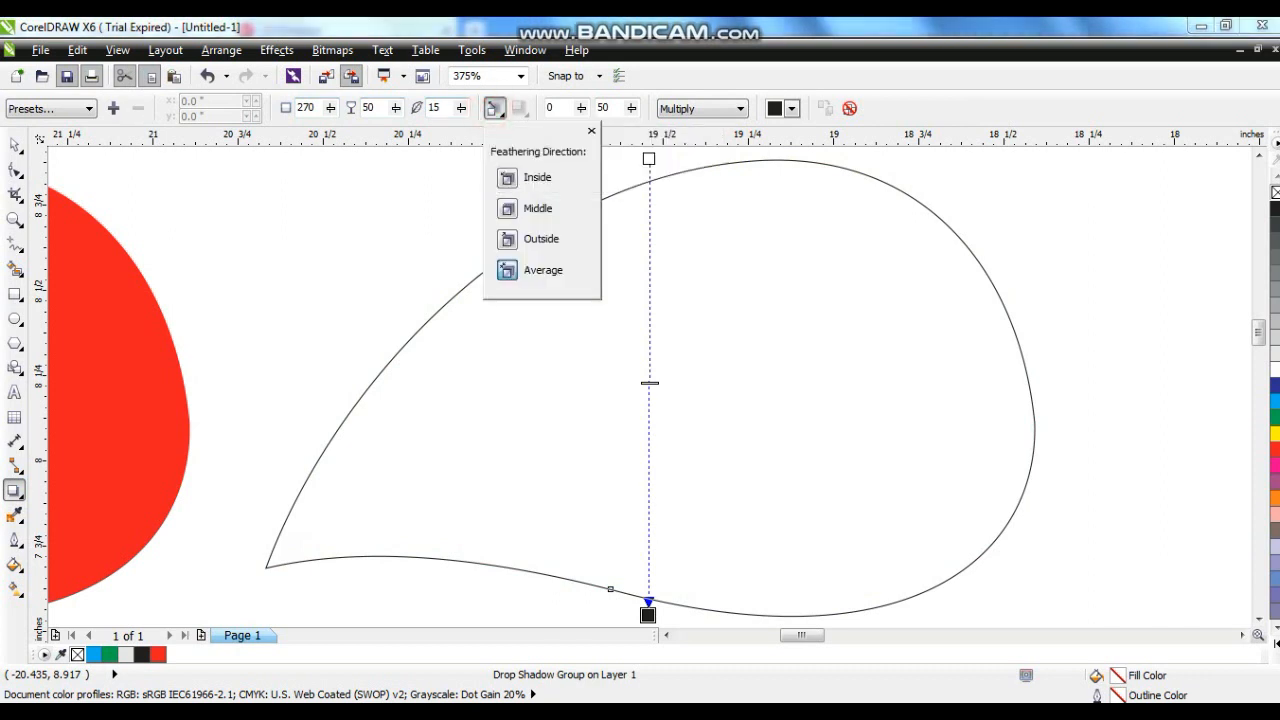
{"action": "left_click", "coordinate": [508, 239]}
{"action": "left_click", "coordinate": [650, 383]}
{"action": "left_click_drag", "start_coordinate": [650, 383], "coordinate": [649, 489]}
- Break the drop shadow group apart and delete the outline curve, keeping only the shadow
{"action": "left_click", "coordinate": [221, 49]}
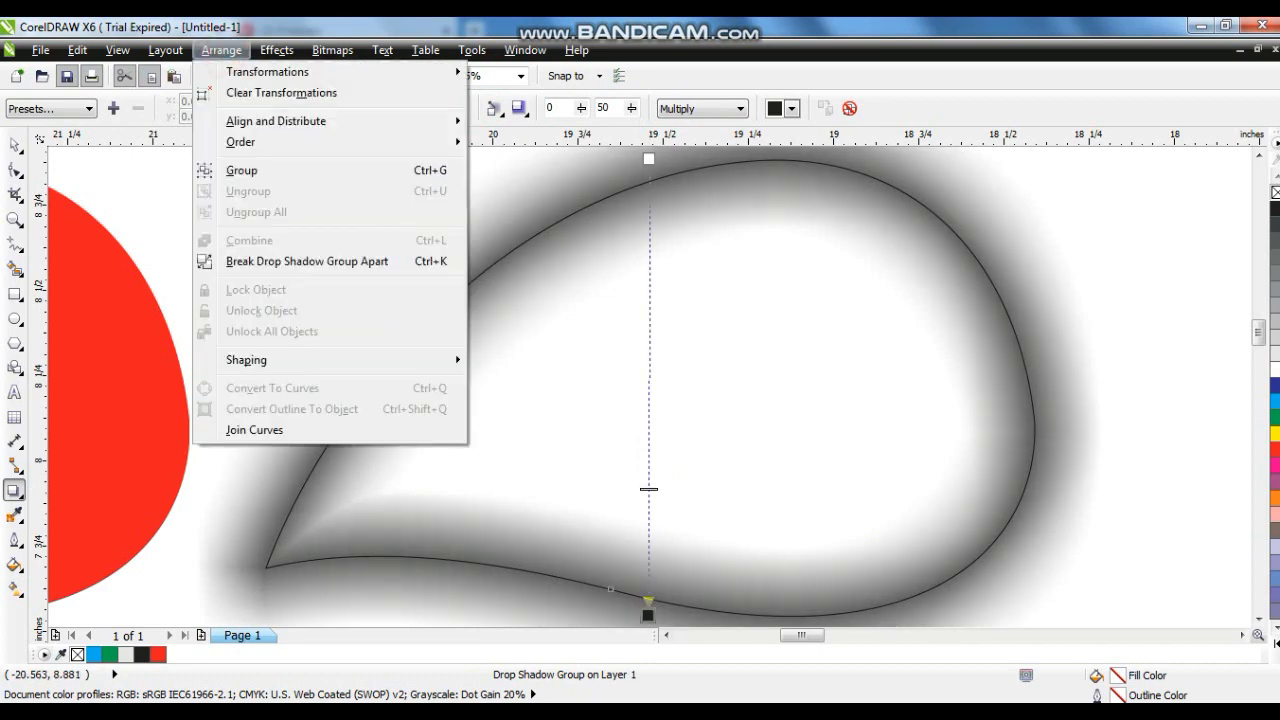
{"action": "left_click", "coordinate": [256, 263]}
{"action": "left_click", "coordinate": [15, 145]}
{"action": "scroll", "coordinate": [641, 277], "scroll_direction": "down", "scroll_amount": 2}
{"action": "key", "text": "Escape"}
{"action": "left_click_drag", "start_coordinate": [640, 205], "coordinate": [886, 204]}
{"action": "key", "text": "Delete"}
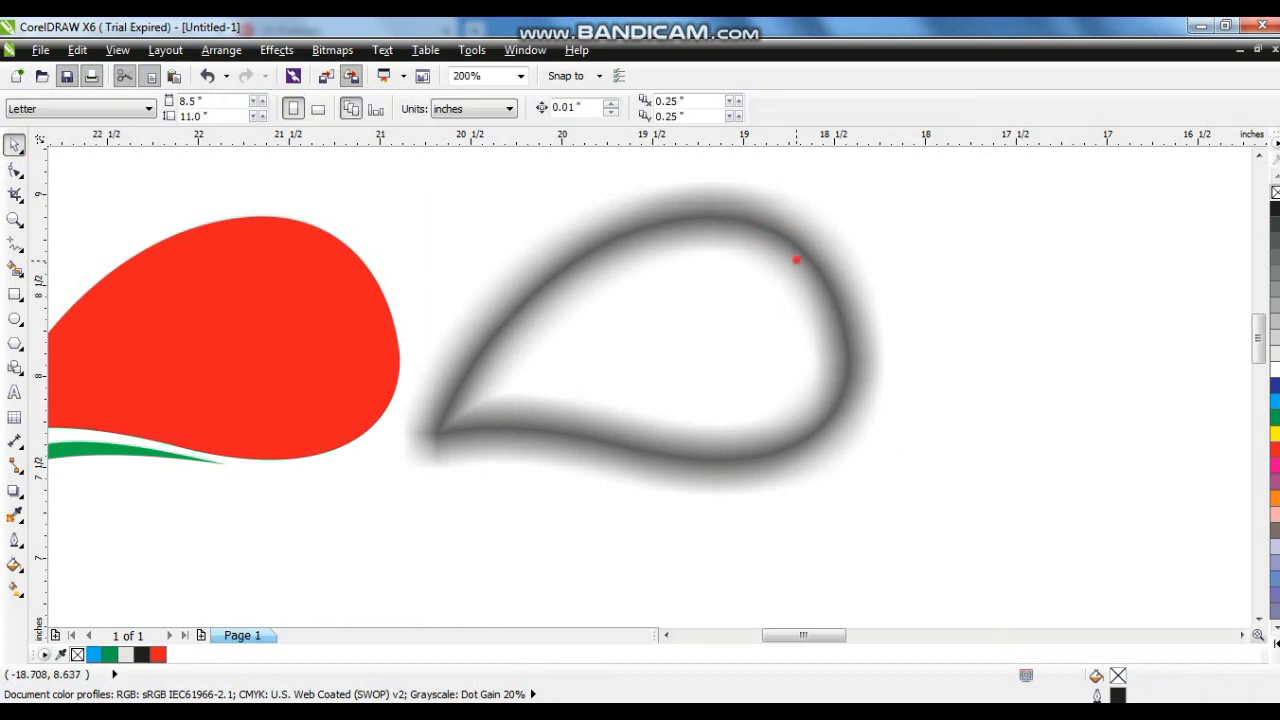
- Select the shadow and the red drop and align their centers
{"action": "left_click", "coordinate": [795, 262]}
{"action": "left_click", "coordinate": [254, 325], "text": "shift"}
{"action": "key", "text": "c"}
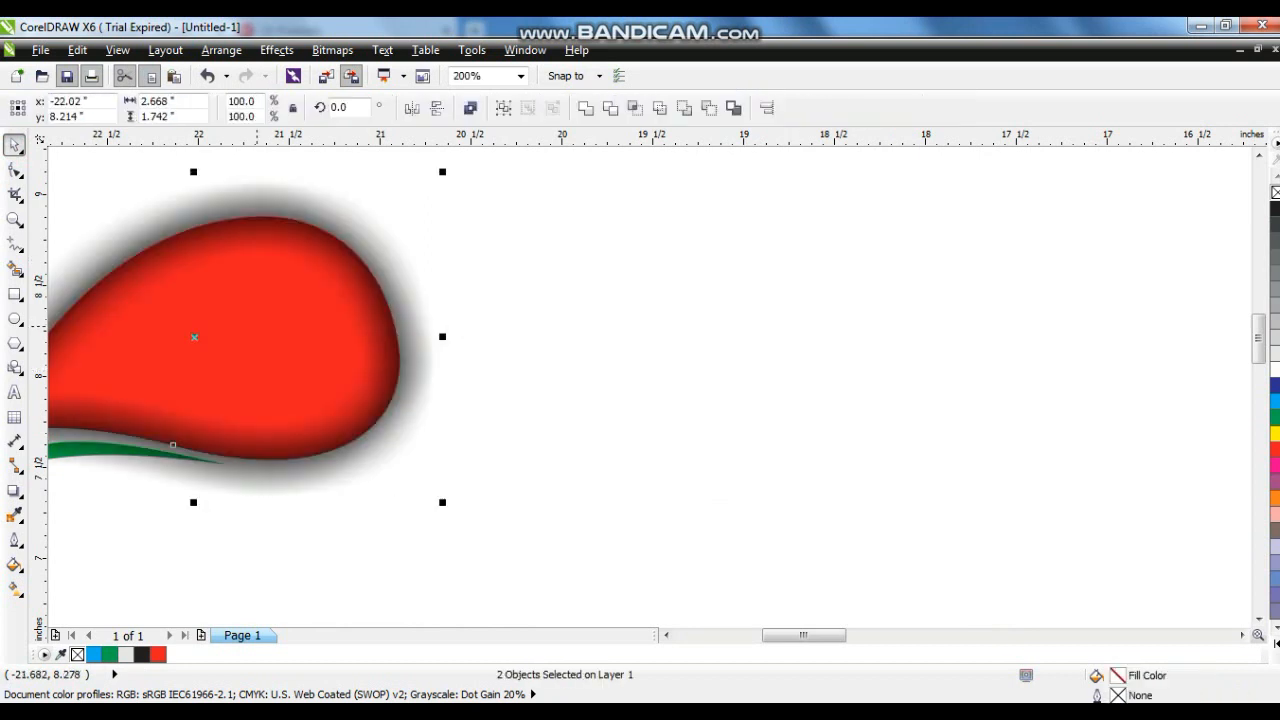
{"action": "key", "text": "shift+F2"}
- Place the shadow inside the red drop as a PowerClip
{"action": "left_click", "coordinate": [665, 541]}
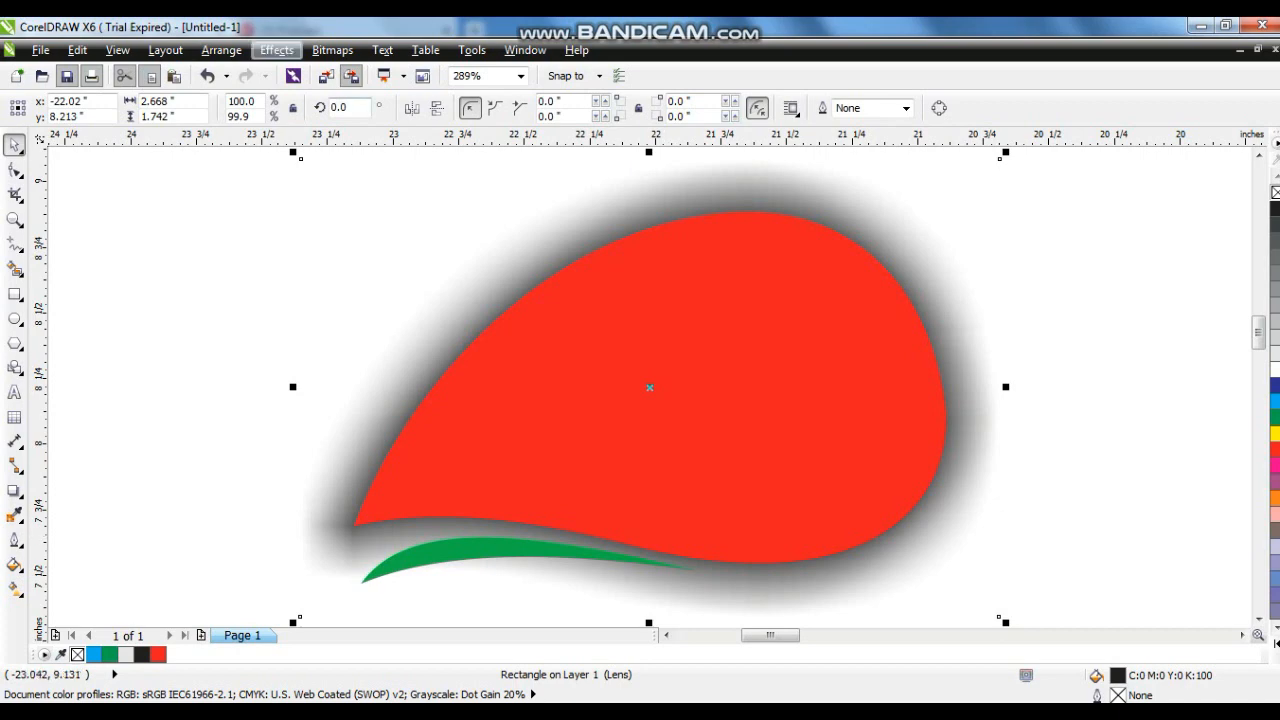
{"action": "left_click", "coordinate": [276, 49]}
{"action": "mouse_move", "coordinate": [310, 316]}
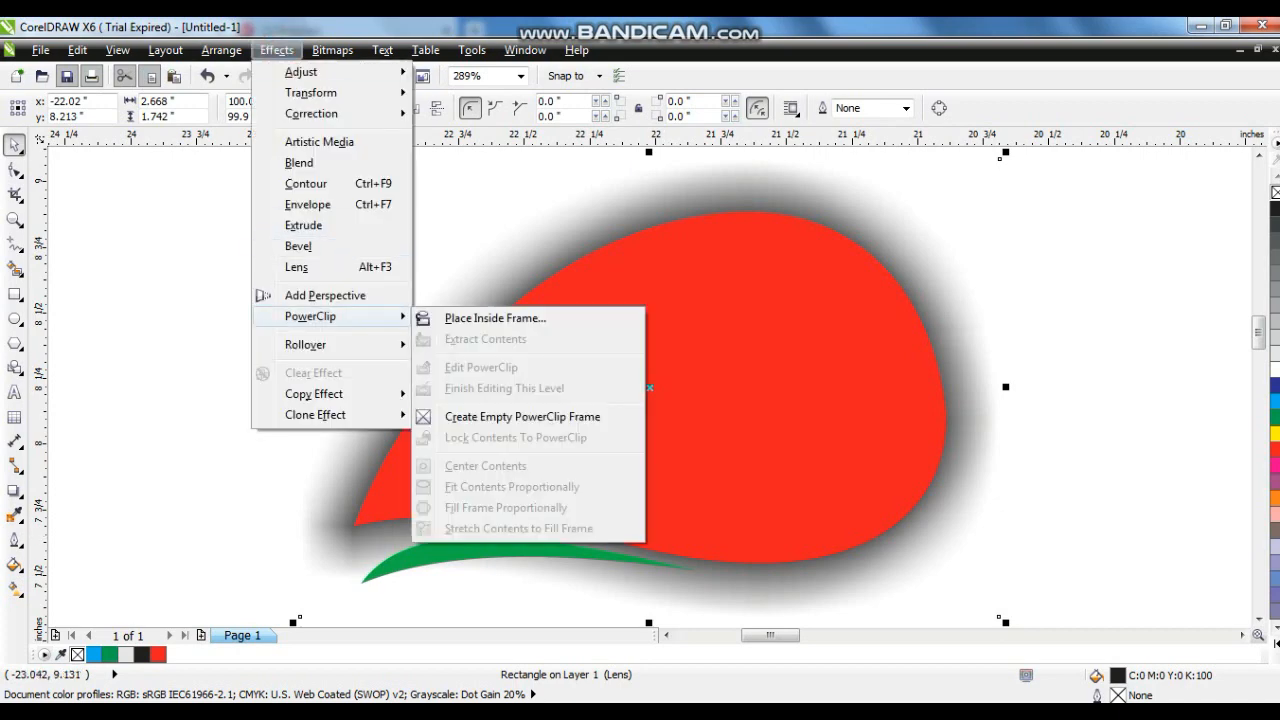
{"action": "left_click", "coordinate": [483, 318]}
{"action": "left_click", "coordinate": [483, 330]}
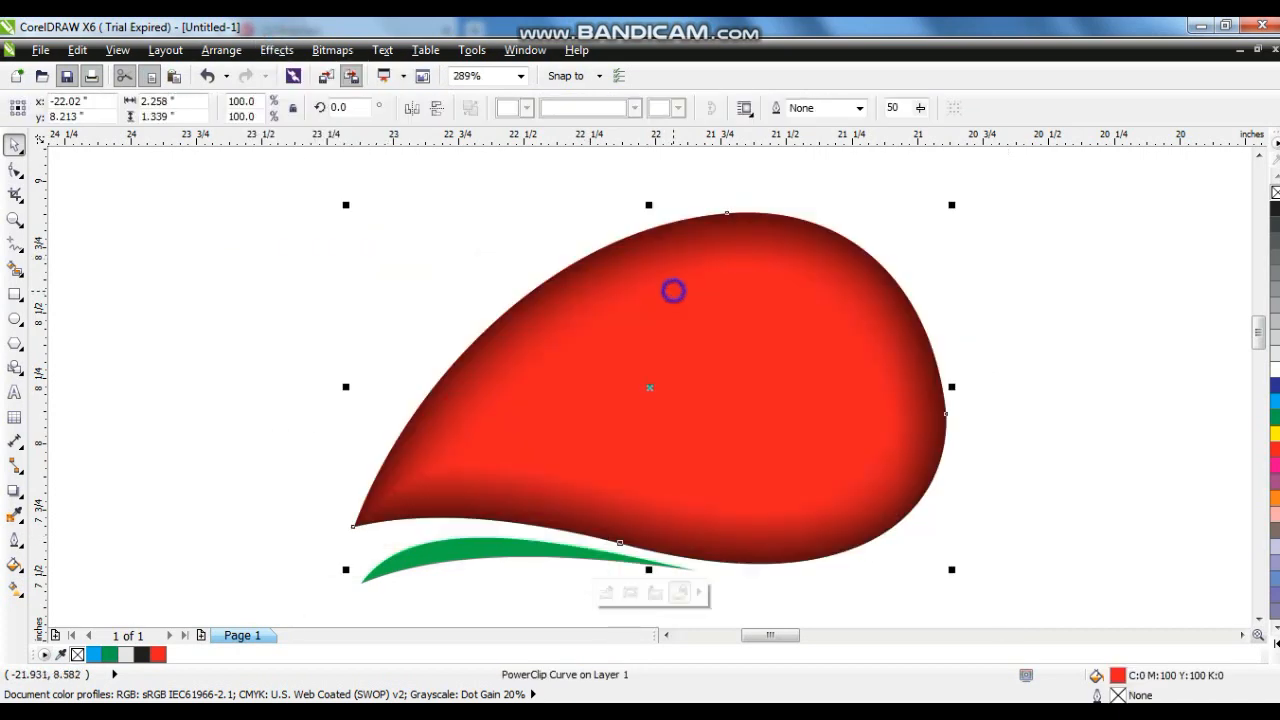
- Open the red drop's PowerClip contents for editing
{"action": "right_click", "coordinate": [674, 289]}
{"action": "left_click", "coordinate": [740, 99]}
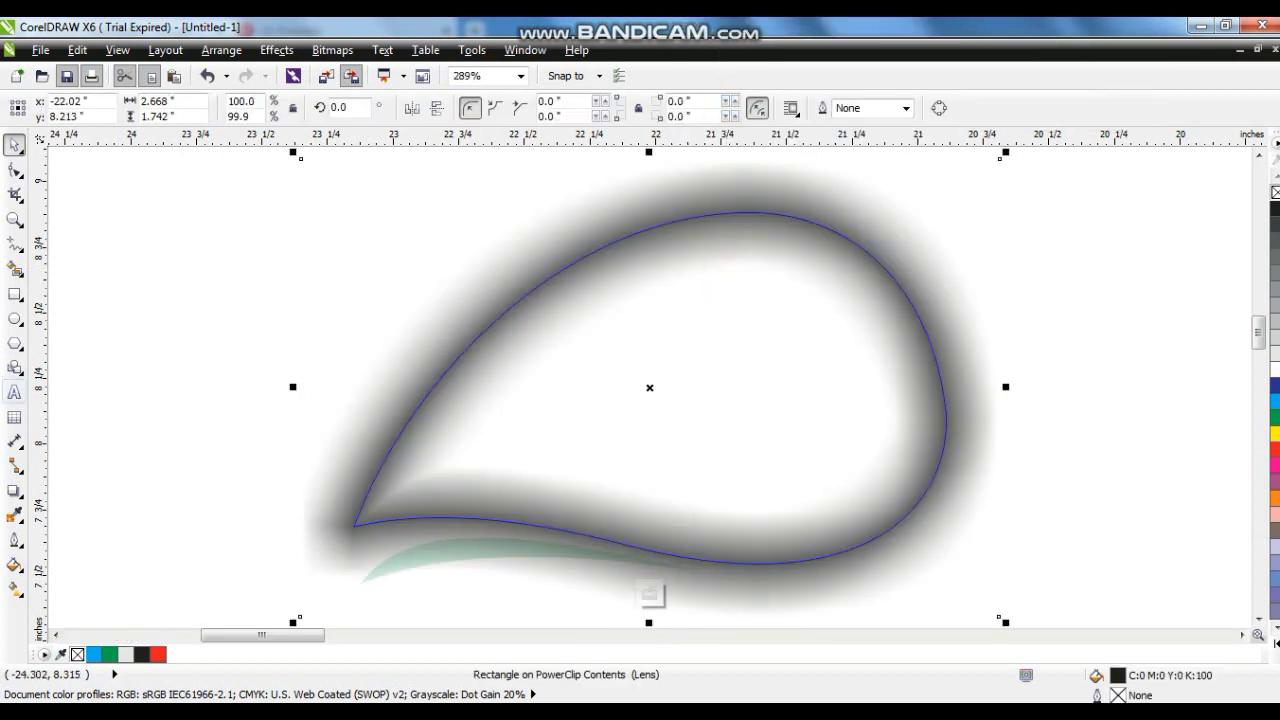
{"action": "left_click", "coordinate": [14, 491]}
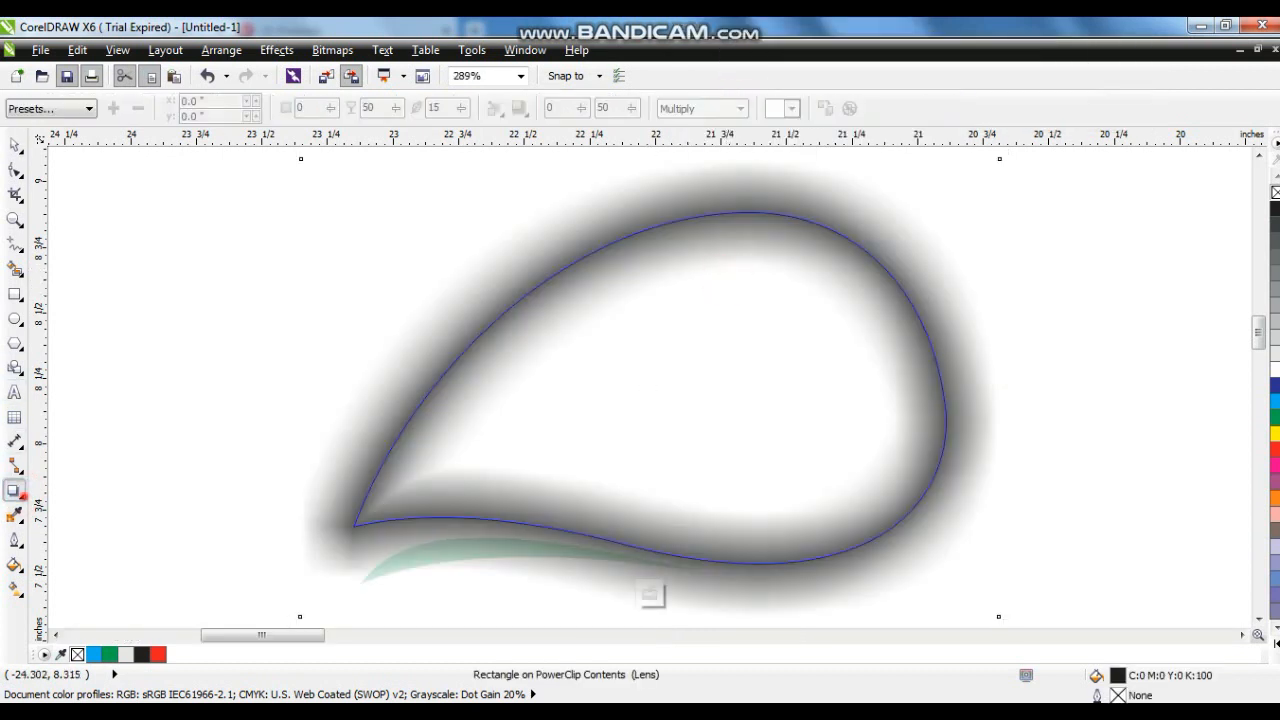
{"action": "left_click", "coordinate": [21, 496]}
{"action": "left_click", "coordinate": [60, 613]}
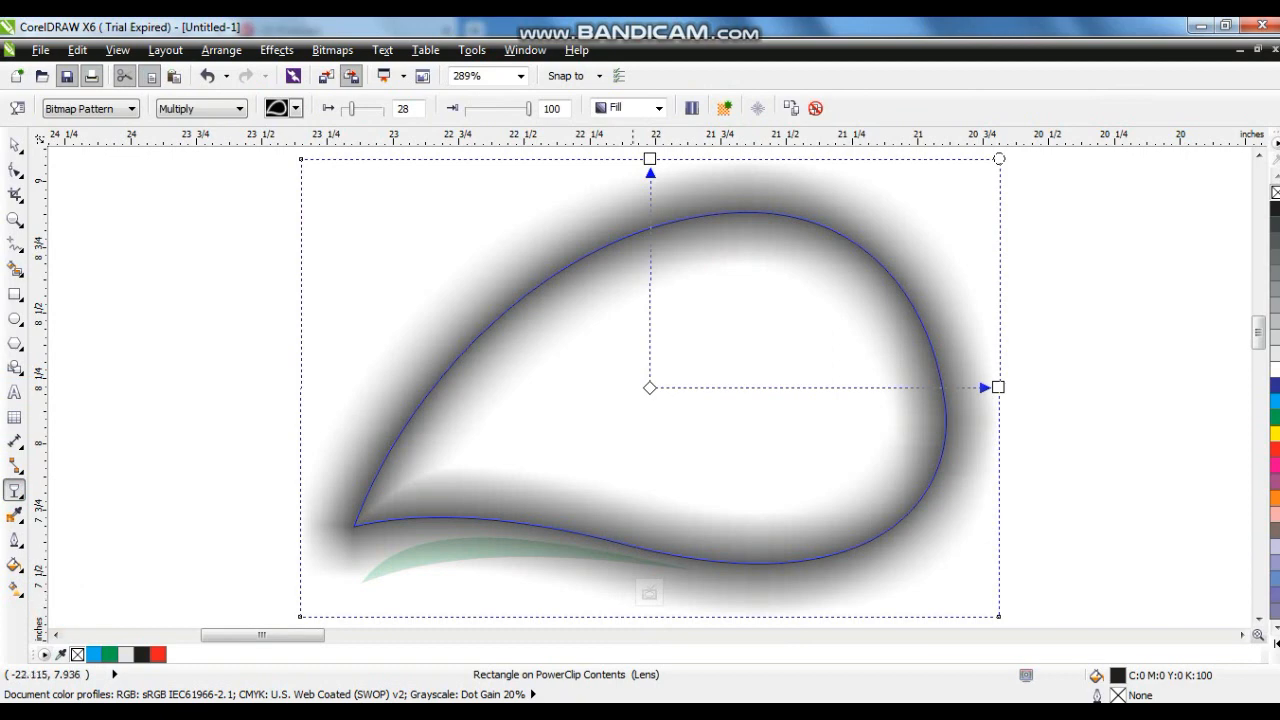
{"action": "left_click_drag", "start_coordinate": [655, 504], "coordinate": [700, 374]}
{"action": "key", "text": "ctrl+z"}
- Convert the shadow to a 300 dpi bitmap in RGB Color (24-bit) mode
{"action": "left_click", "coordinate": [15, 145]}
{"action": "left_click", "coordinate": [332, 50]}
{"action": "left_click", "coordinate": [345, 71]}
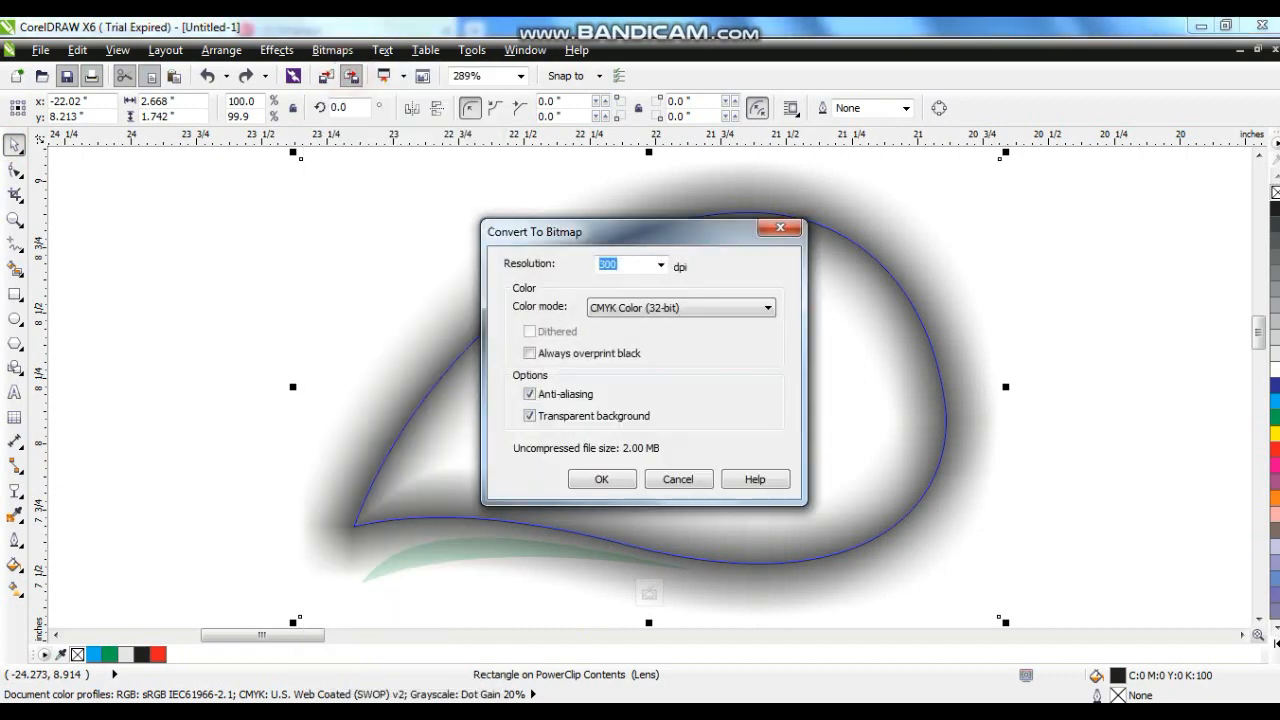
{"action": "left_click", "coordinate": [680, 307]}
{"action": "left_click", "coordinate": [645, 368]}
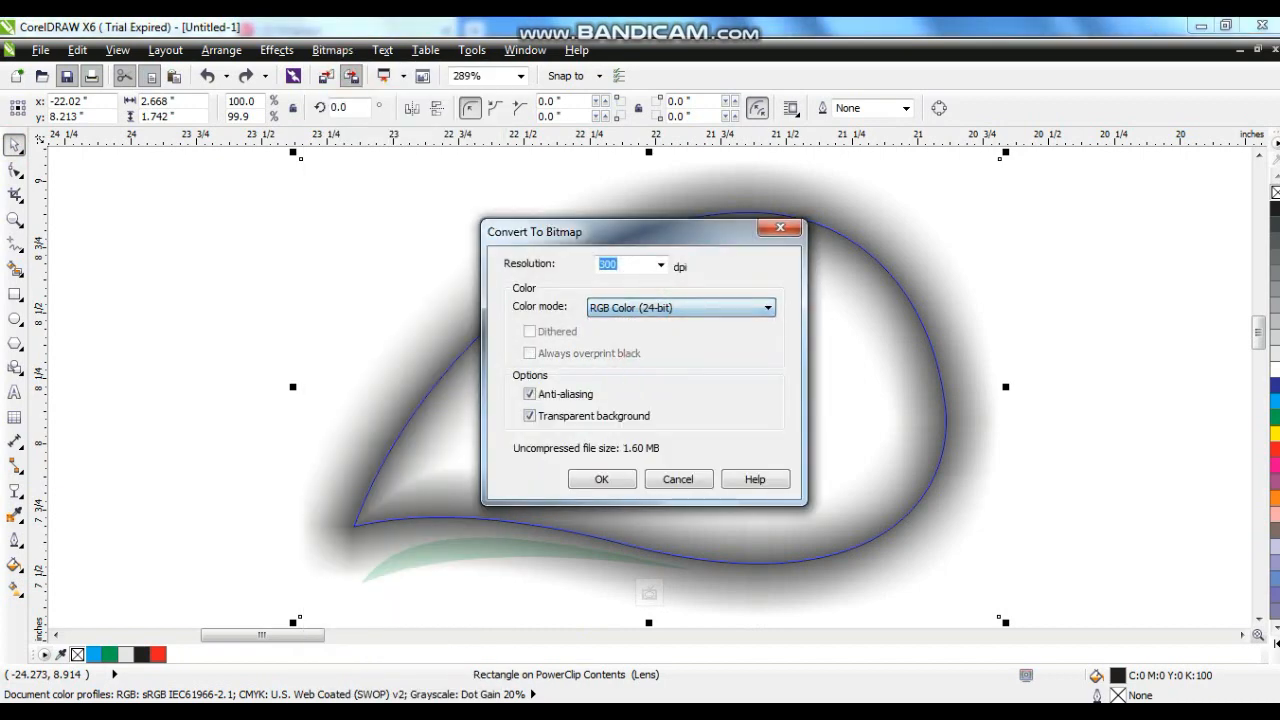
{"action": "left_click", "coordinate": [602, 480]}
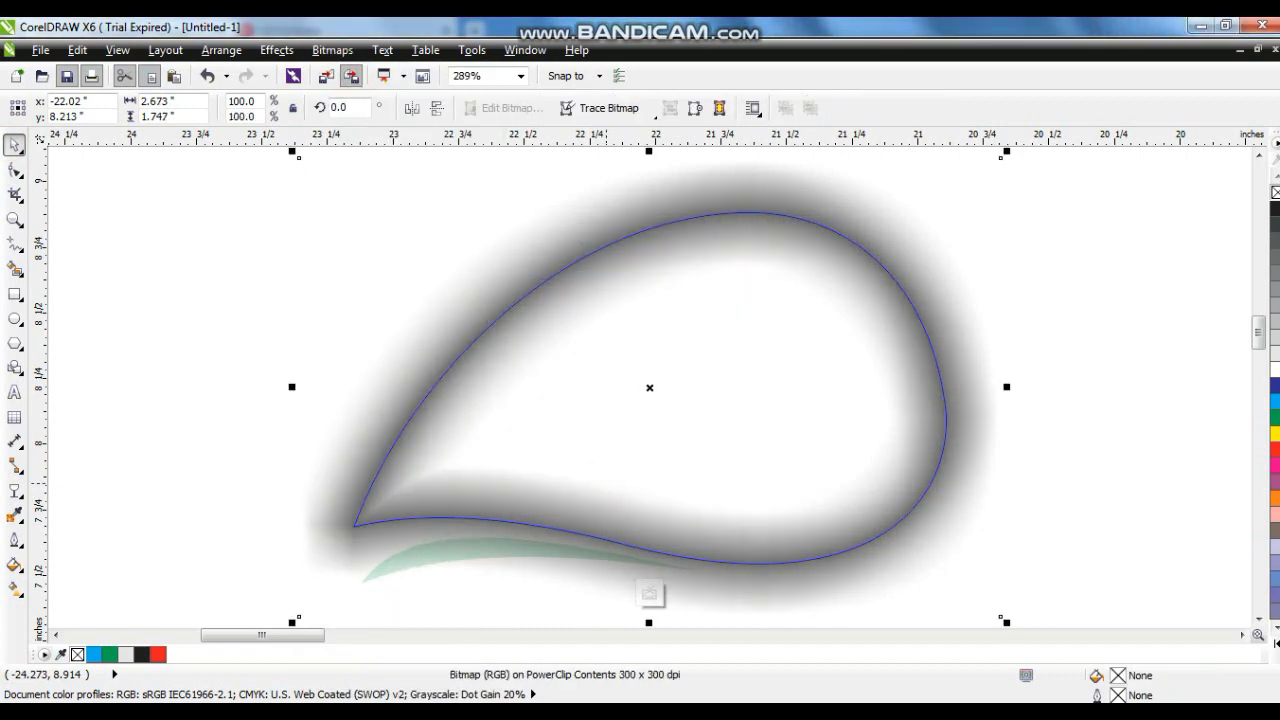
- Apply a linear transparency to the shadow bitmap, fading upward from the drop's bottom edge
{"action": "left_click", "coordinate": [15, 490]}
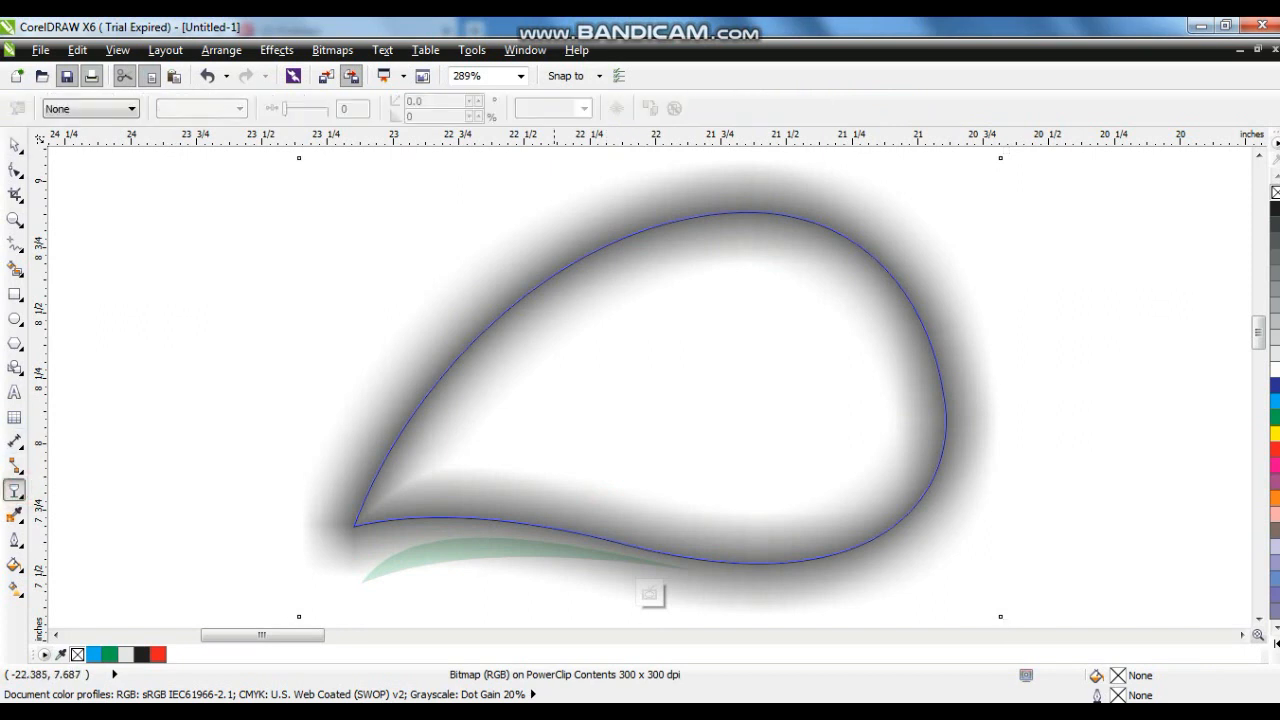
{"action": "left_click_drag", "start_coordinate": [565, 531], "coordinate": [597, 349]}
{"action": "left_click", "coordinate": [565, 531]}
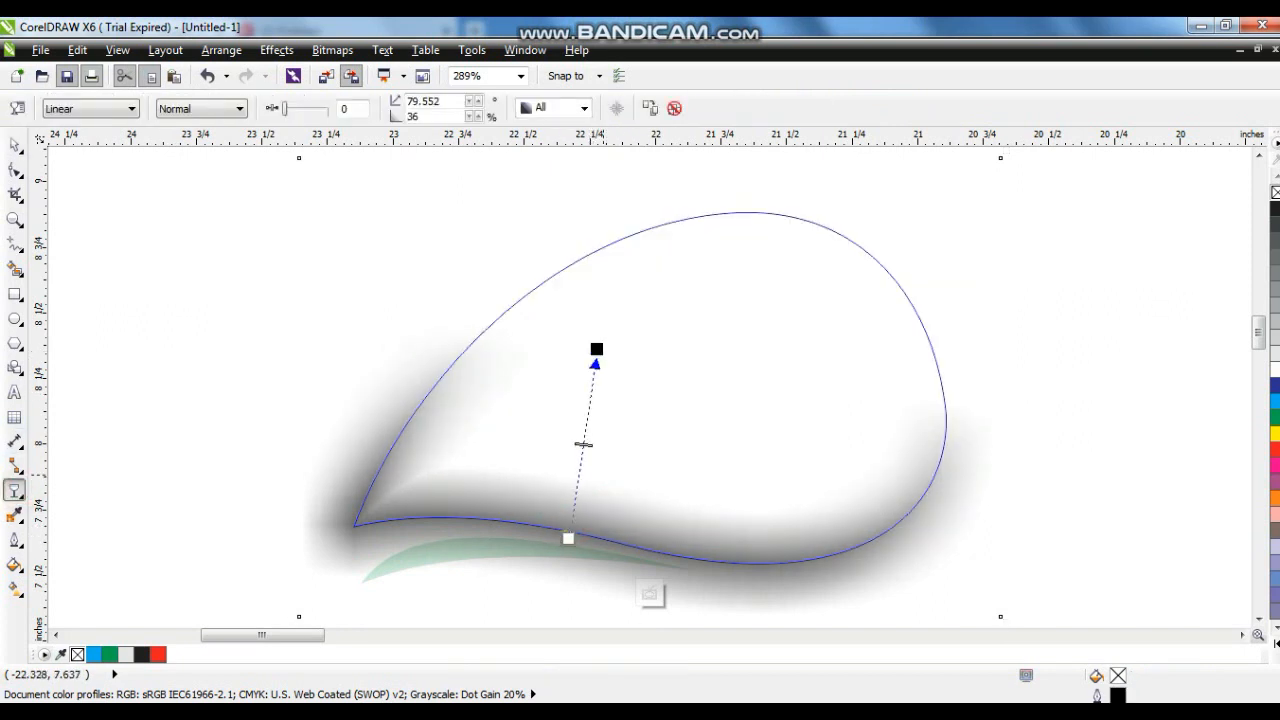
- Adjust the shadow's transparency end point and finish editing the drop's PowerClip
{"action": "left_click_drag", "start_coordinate": [597, 349], "coordinate": [589, 360]}
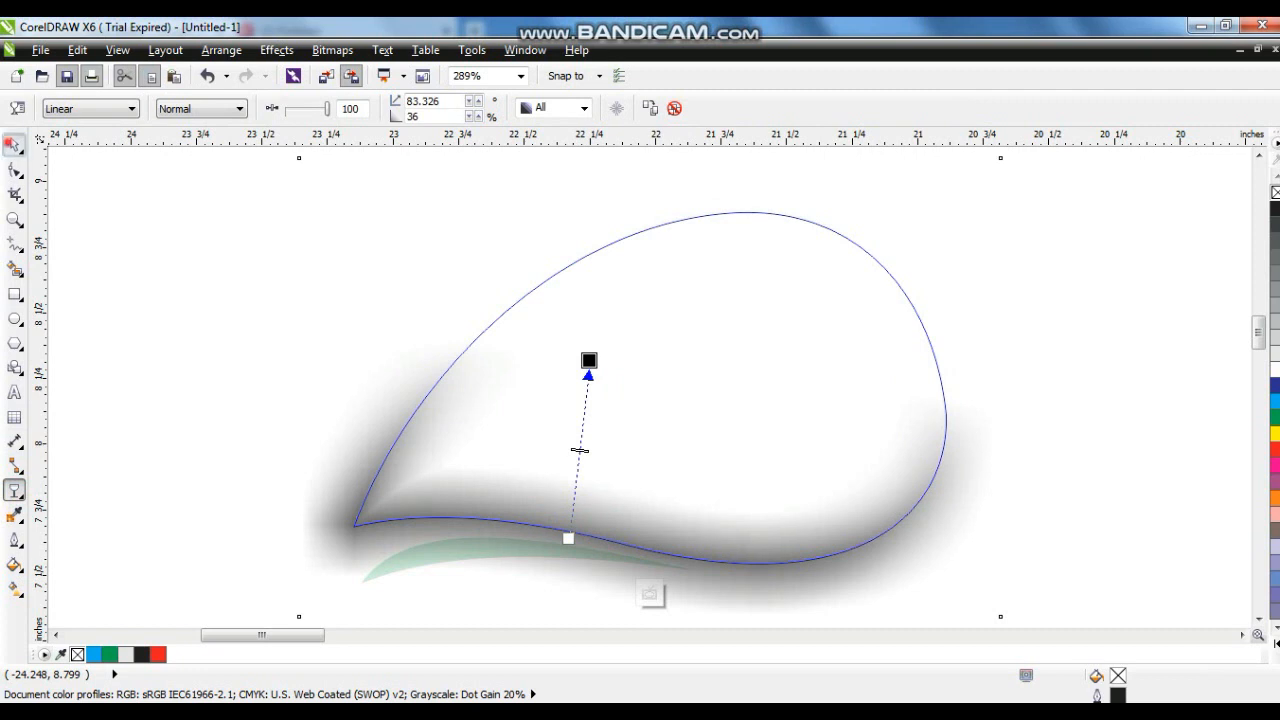
{"action": "key", "text": "space"}
{"action": "right_click", "coordinate": [622, 526]}
{"action": "left_click", "coordinate": [667, 121]}
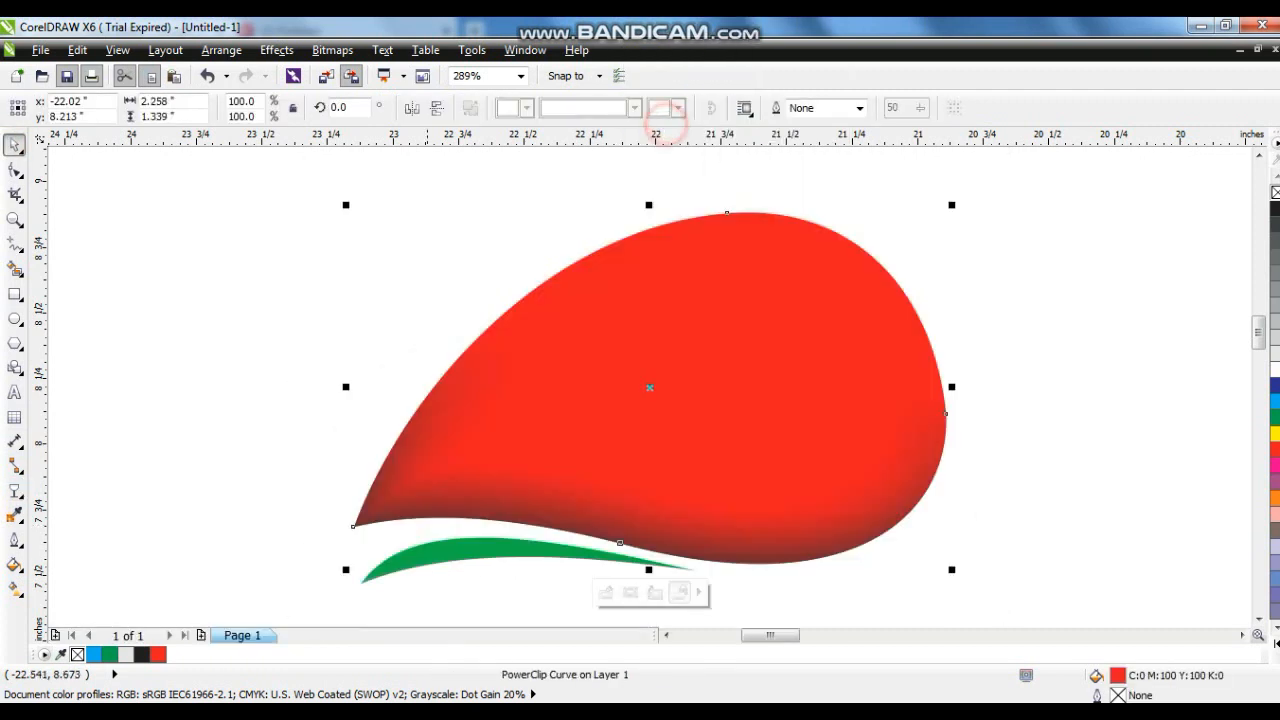
- Make a copy of the red drop scaled down to about 92.6% inside the original
{"action": "left_click", "coordinate": [288, 289]}
{"action": "left_click", "coordinate": [688, 360]}
{"action": "scroll", "coordinate": [688, 360], "scroll_direction": "down", "scroll_amount": 1}
{"action": "left_click", "coordinate": [450, 378]}
{"action": "left_click", "coordinate": [431, 274]}
{"action": "left_click_drag", "start_coordinate": [359, 183], "coordinate": [1160, 557]}
{"action": "key", "text": "shift+F2"}
{"action": "left_click", "coordinate": [1080, 500]}
{"action": "left_click", "coordinate": [873, 345]}
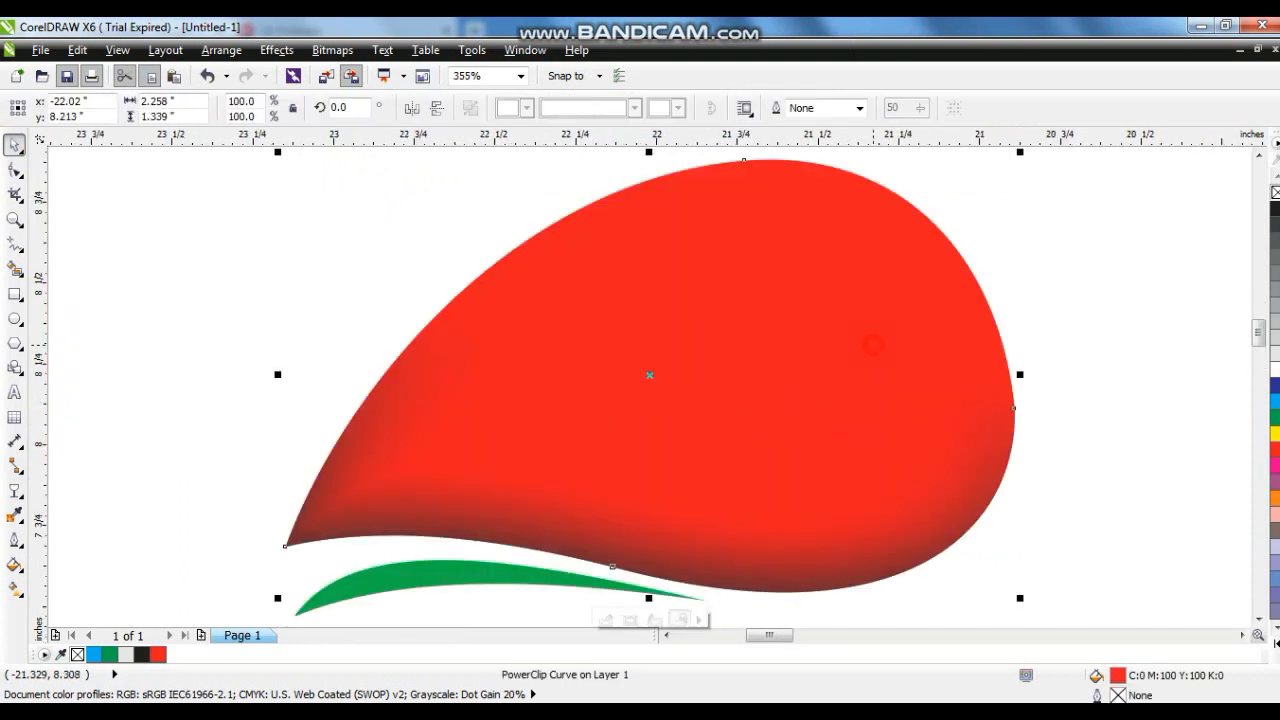
{"action": "left_click_drag", "start_coordinate": [1019, 151], "coordinate": [993, 196]}
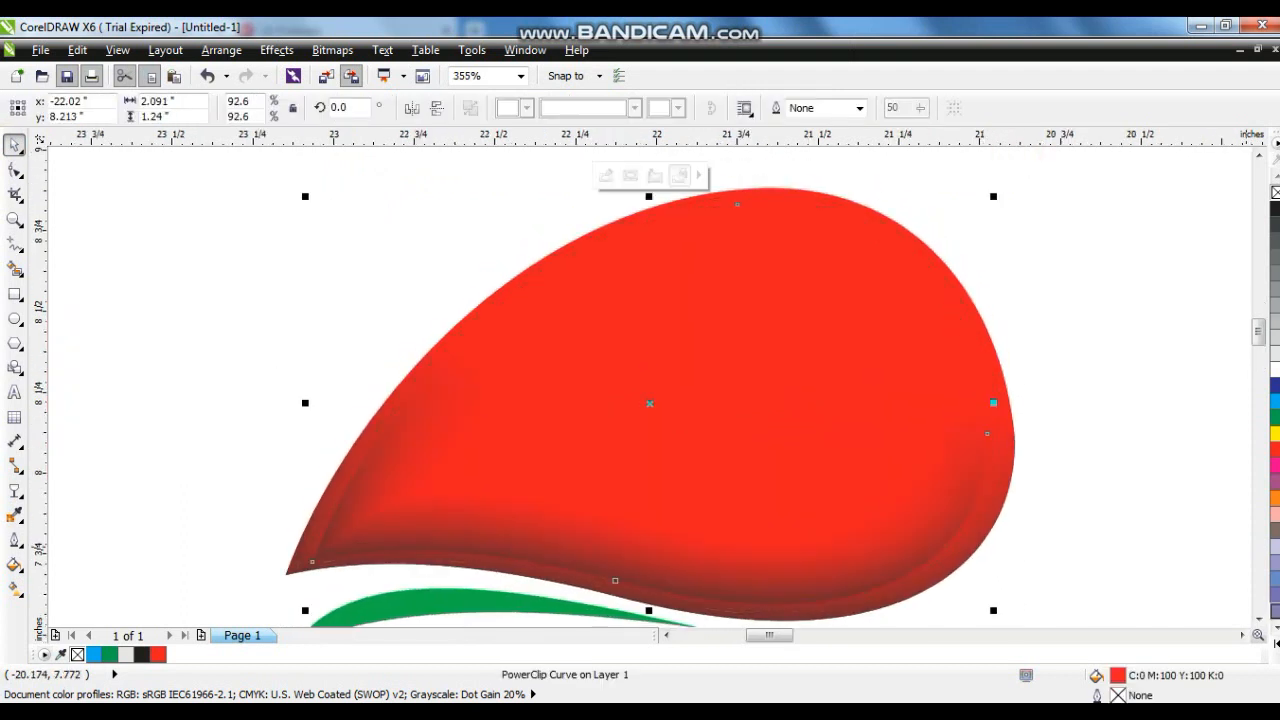
- Fill the inner drop copy with orange-yellow C:0 M:20 Y:100 K:0
{"action": "left_click", "coordinate": [1276, 641]}
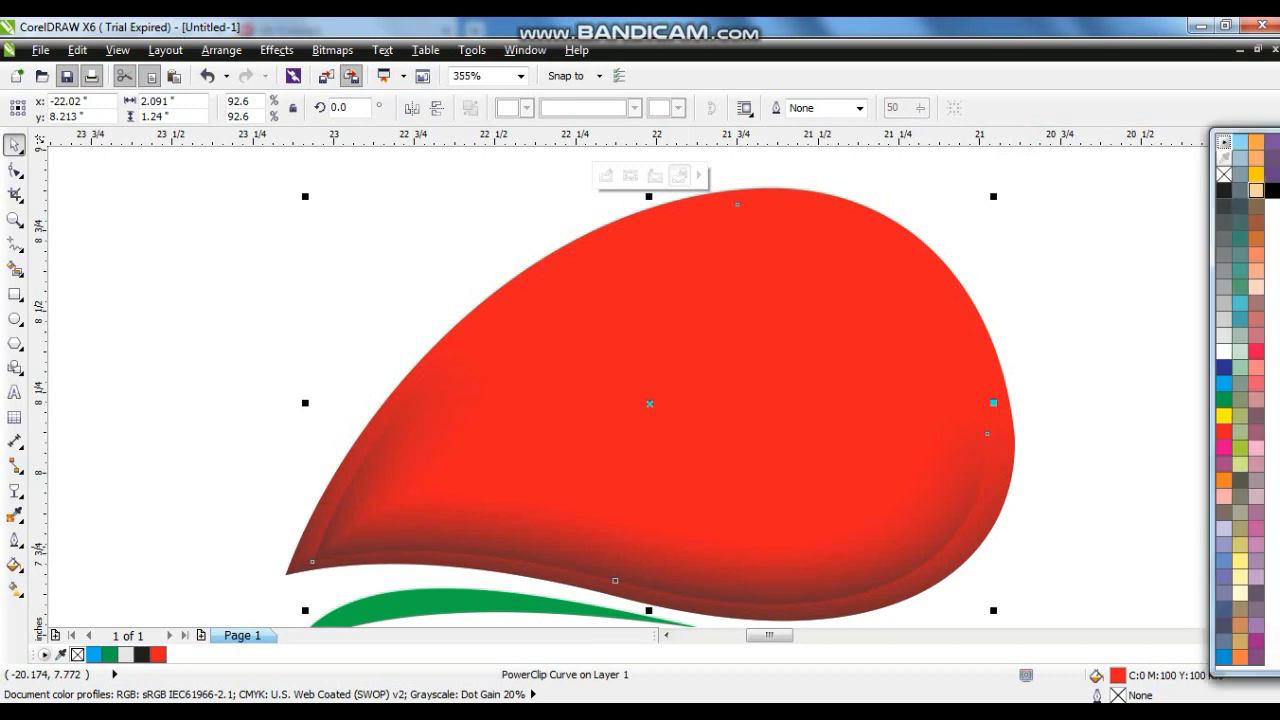
{"action": "left_click", "coordinate": [1256, 174]}
{"action": "key", "text": "x"}
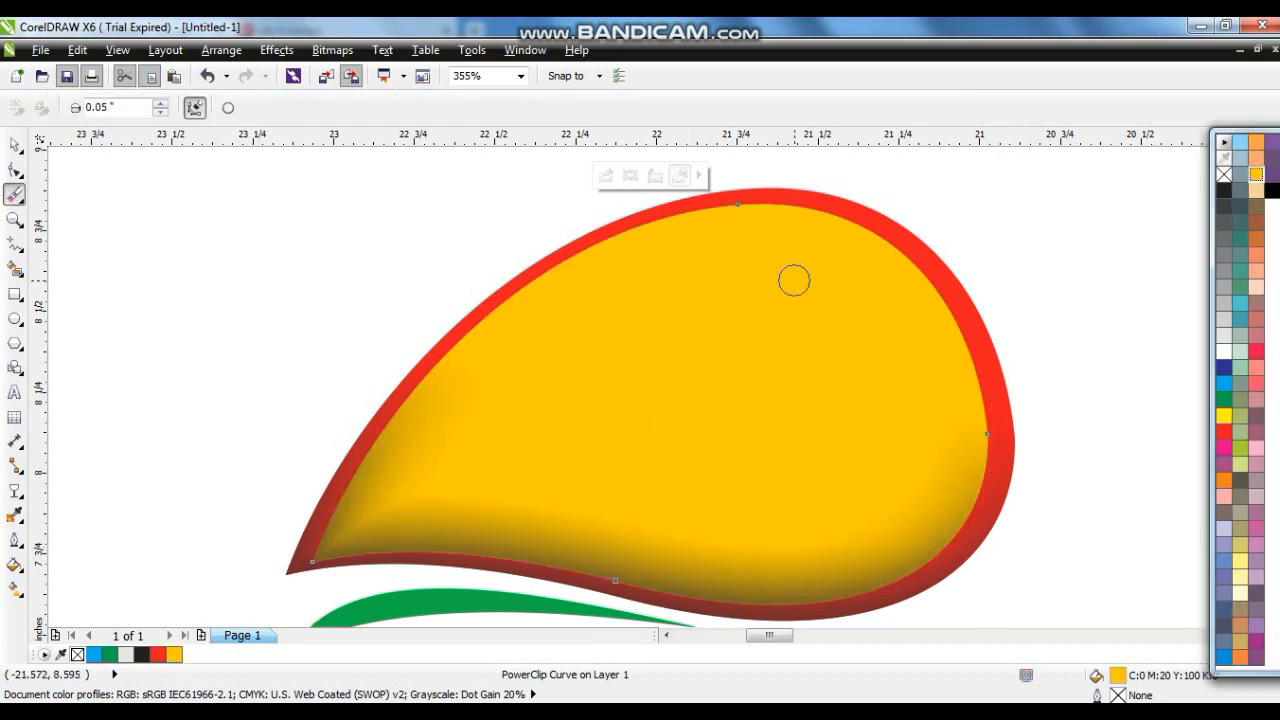
{"action": "left_click", "coordinate": [14, 145]}
- Open the inner copy's PowerClip, move its shadow bitmap out of the frame, and finish editing
{"action": "right_click", "coordinate": [758, 243]}
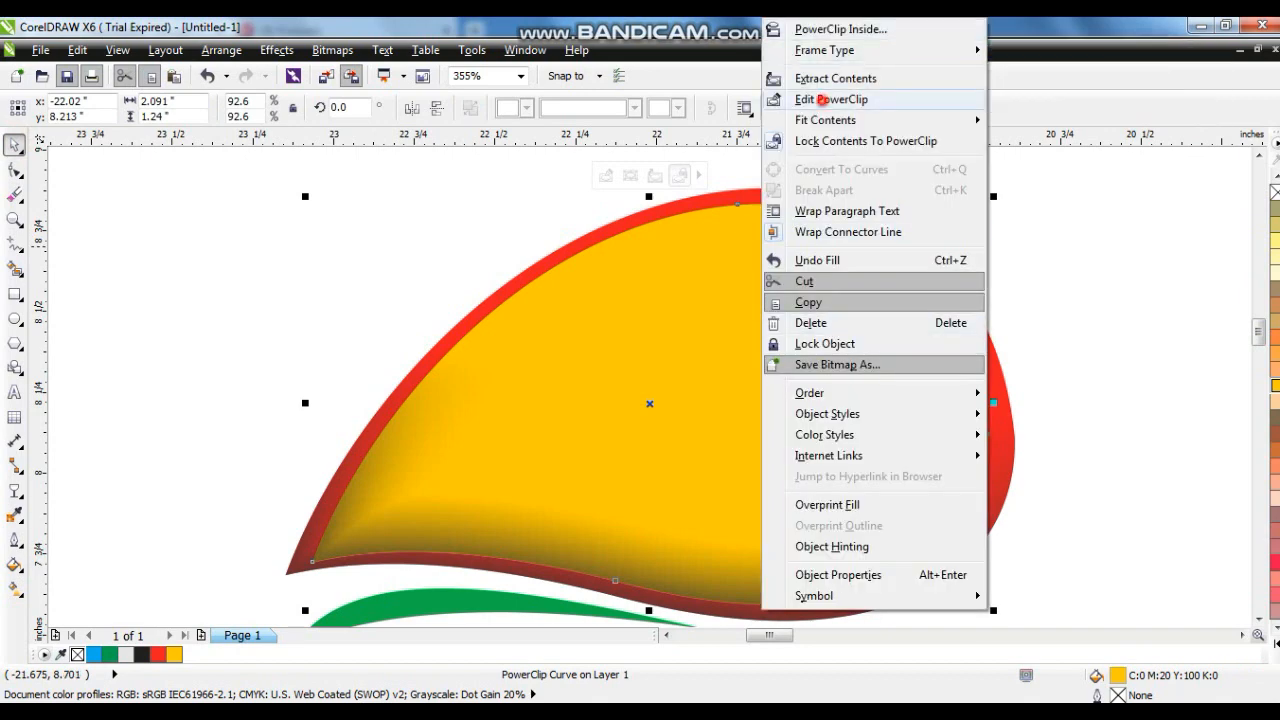
{"action": "left_click", "coordinate": [831, 99]}
{"action": "scroll", "coordinate": [841, 492], "scroll_direction": "down", "scroll_amount": 2}
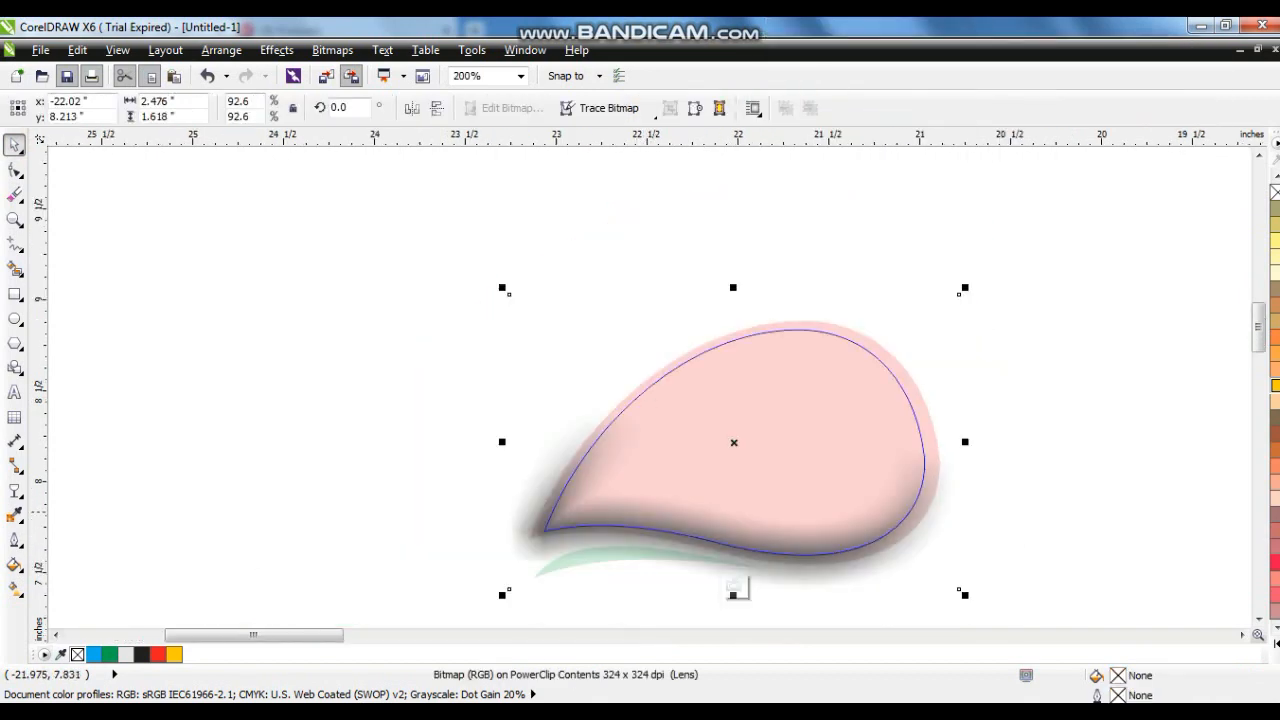
{"action": "left_click_drag", "start_coordinate": [790, 530], "coordinate": [285, 509]}
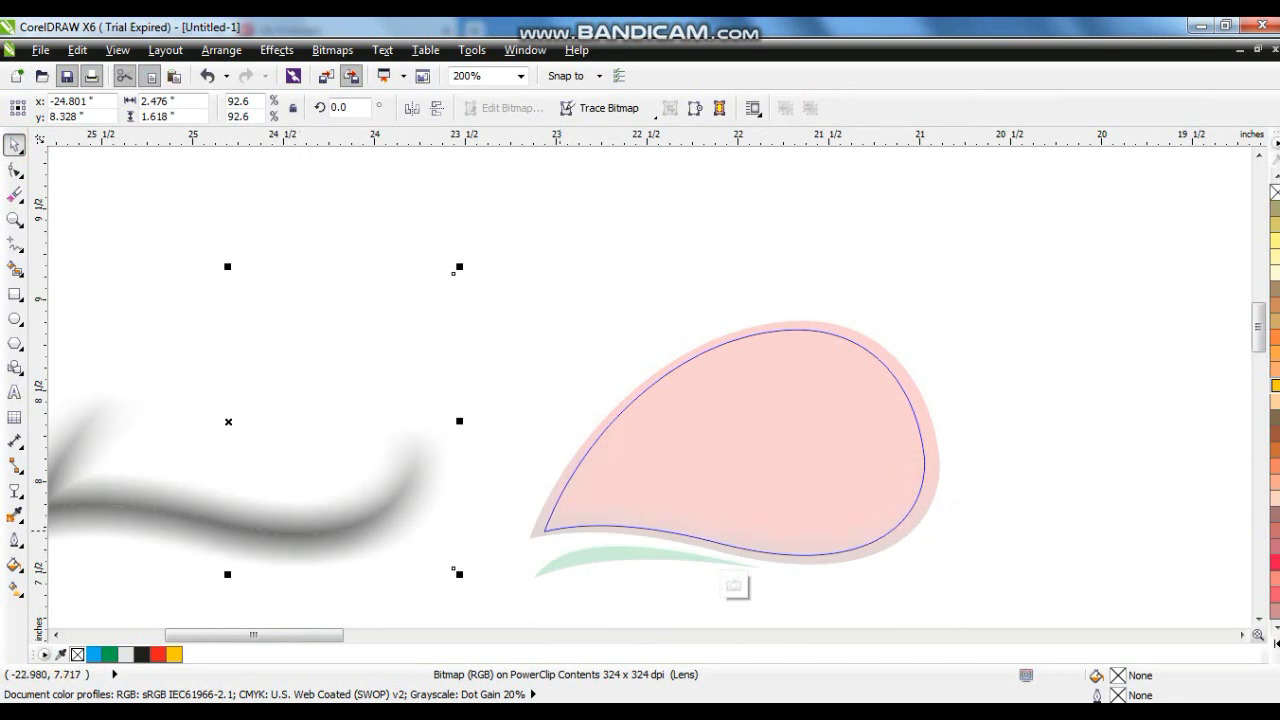
{"action": "right_click", "coordinate": [295, 528]}
{"action": "left_click", "coordinate": [400, 117]}
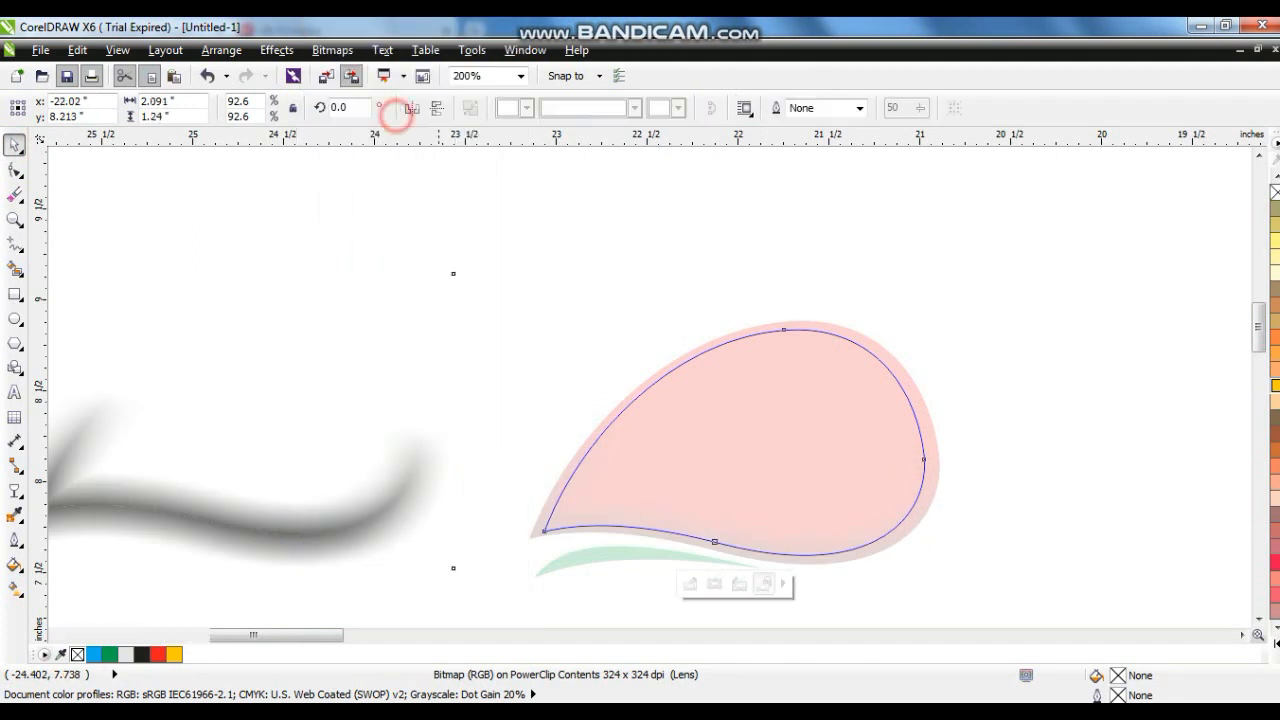
- Apply a linear transparency to the yellow copy, fading from its top edge down to the middle
{"action": "left_click", "coordinate": [978, 271]}
{"action": "left_click", "coordinate": [866, 358]}
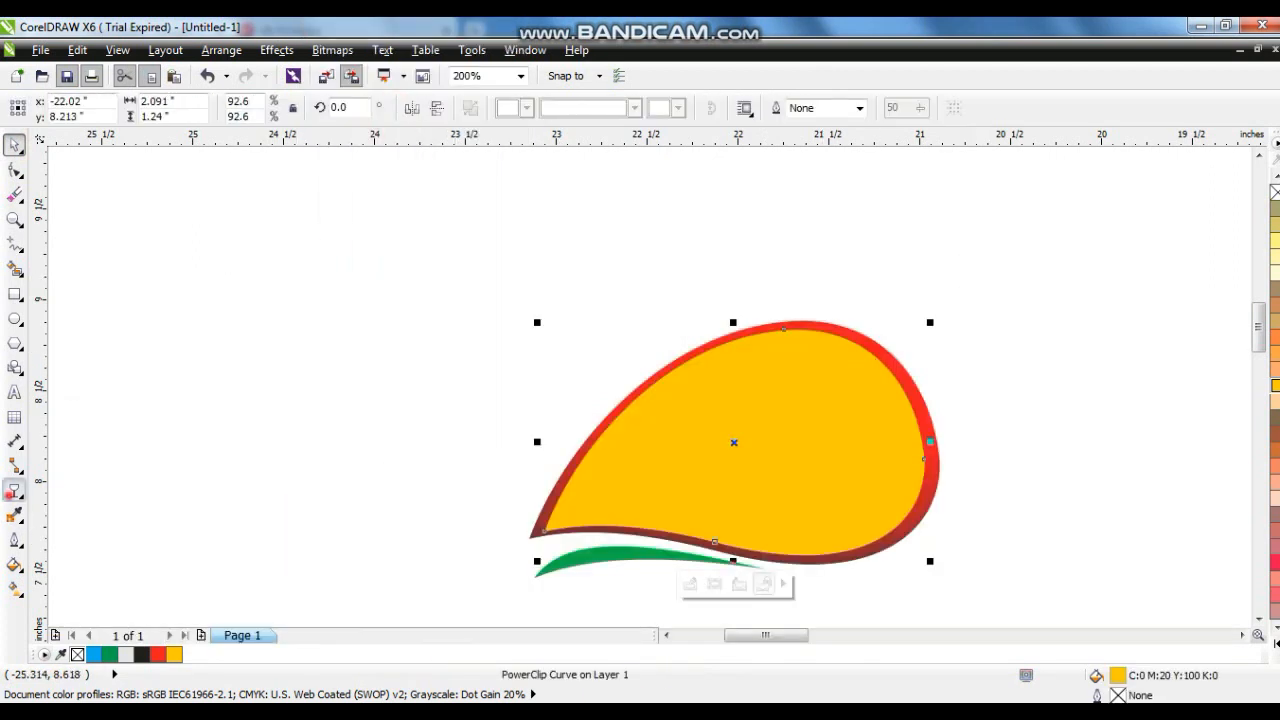
{"action": "left_click", "coordinate": [15, 490]}
{"action": "left_click_drag", "start_coordinate": [827, 231], "coordinate": [773, 466]}
{"action": "left_click_drag", "start_coordinate": [827, 231], "coordinate": [818, 264]}
{"action": "left_click_drag", "start_coordinate": [771, 470], "coordinate": [779, 458]}
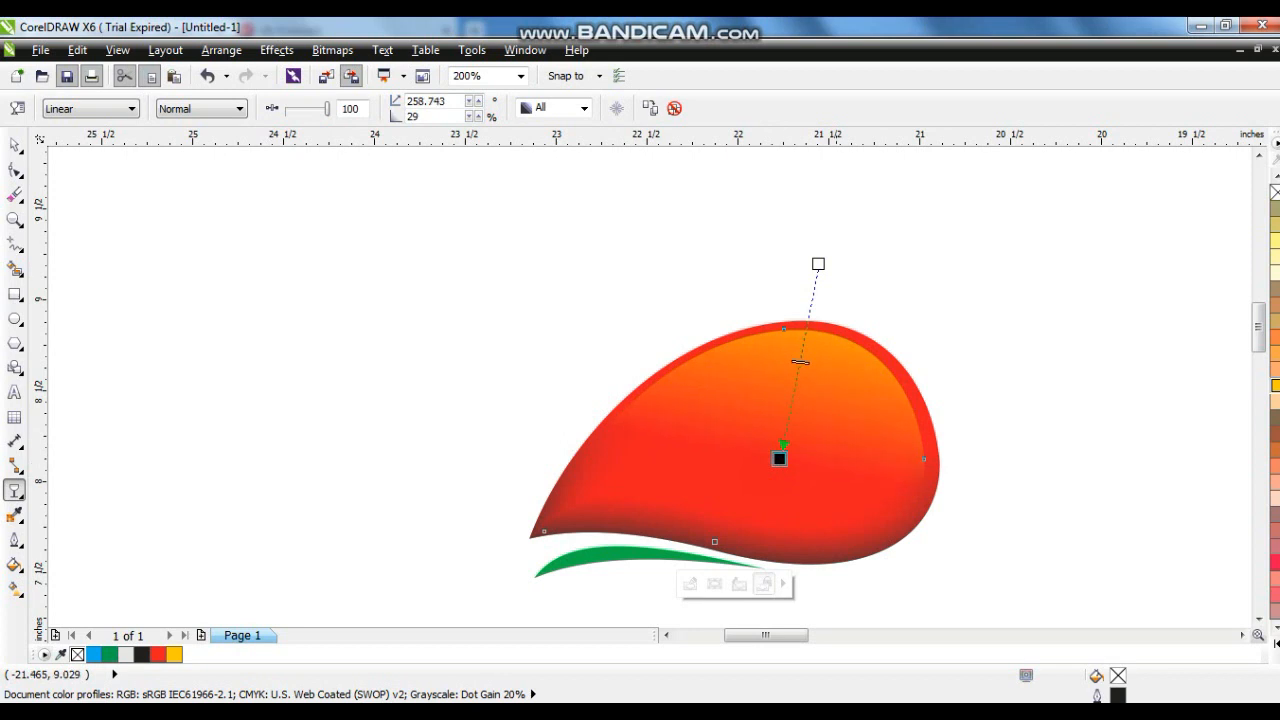
{"action": "left_click_drag", "start_coordinate": [819, 265], "coordinate": [821, 238]}
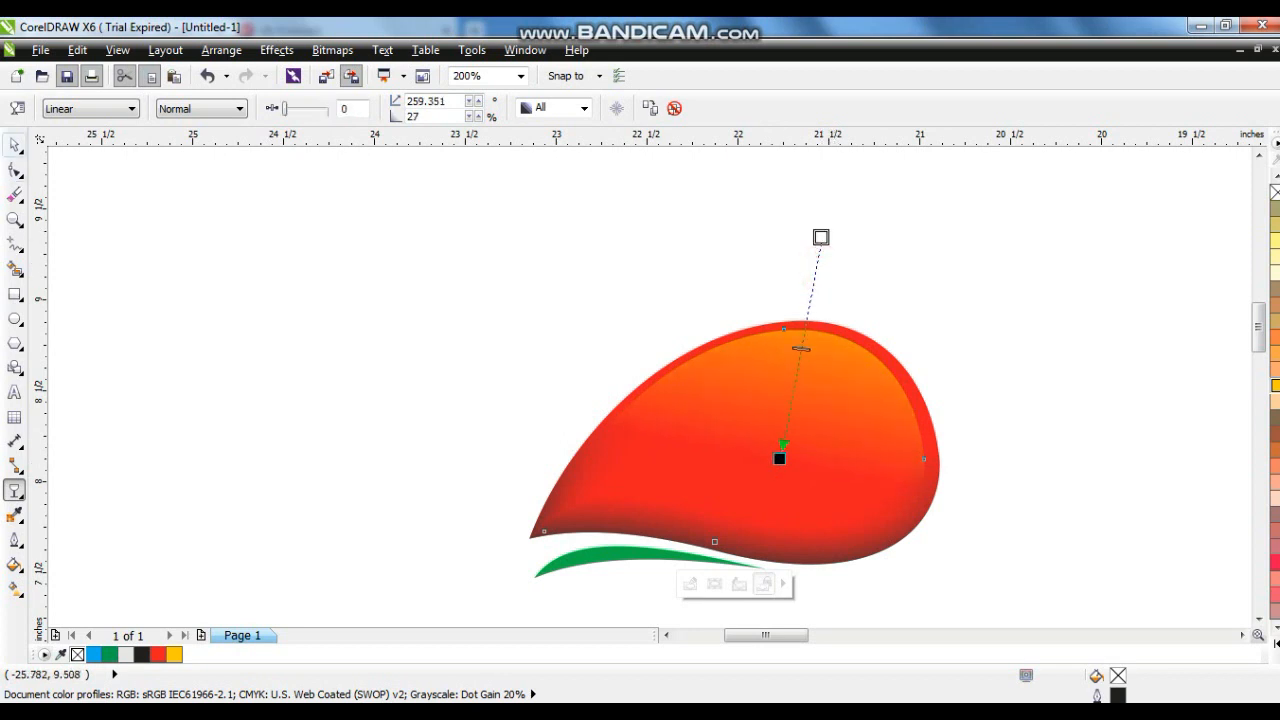
- Group the red drop, its yellow copy and the green swoosh
{"action": "left_click", "coordinate": [14, 145]}
{"action": "left_click", "coordinate": [1016, 430]}
{"action": "scroll", "coordinate": [1010, 430], "scroll_direction": "down", "scroll_amount": 1}
{"action": "left_click_drag", "start_coordinate": [809, 503], "coordinate": [1071, 297]}
{"action": "key", "text": "ctrl+g"}
{"action": "scroll", "coordinate": [861, 484], "scroll_direction": "down", "scroll_amount": 3}
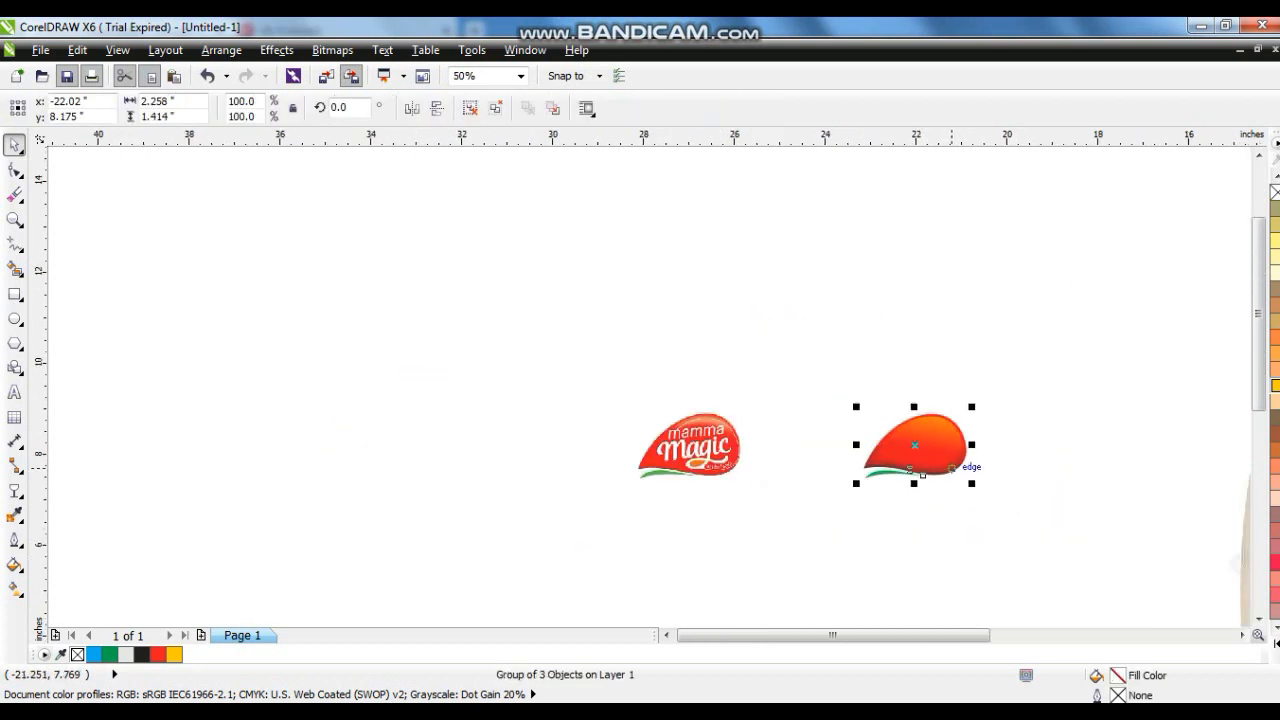
- Place the logo group on the shampoo bottle's label and resize it to about 111.6%
{"action": "left_click_drag", "start_coordinate": [397, 320], "coordinate": [717, 373]}
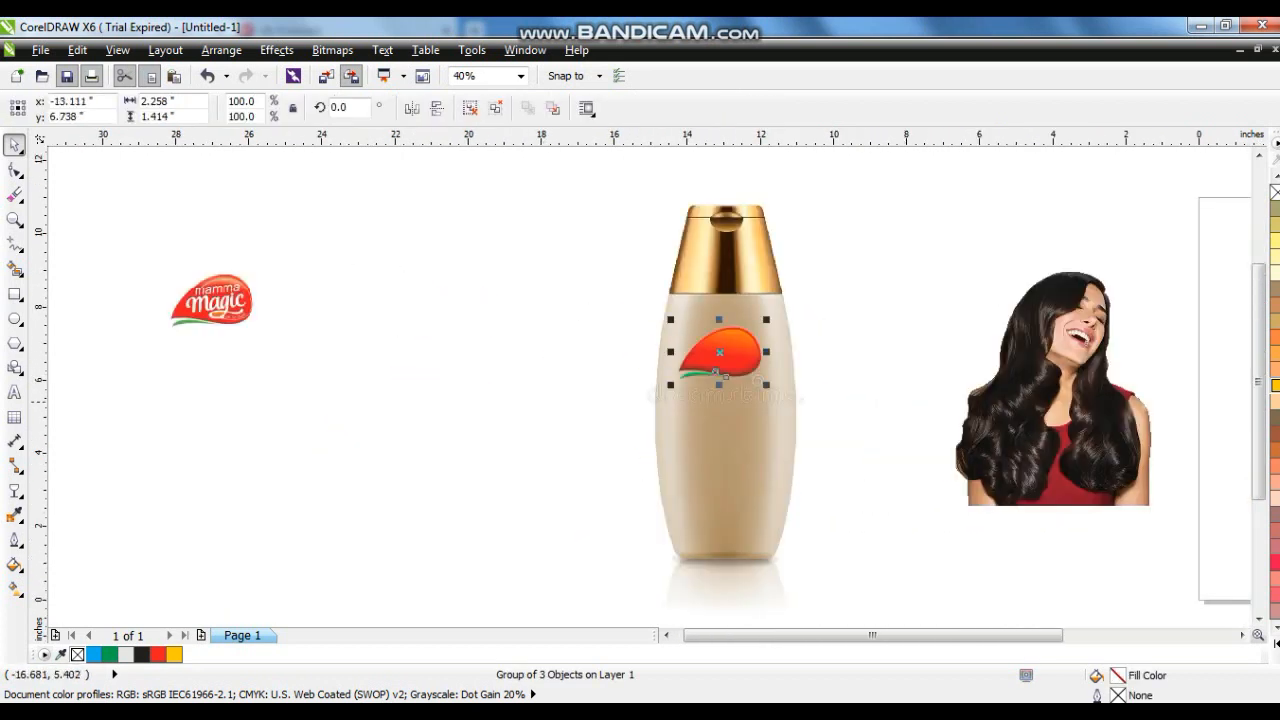
{"action": "left_click", "coordinate": [528, 400]}
{"action": "left_click", "coordinate": [14, 219]}
{"action": "left_click_drag", "start_coordinate": [586, 240], "coordinate": [1072, 558]}
{"action": "left_click", "coordinate": [14, 145]}
{"action": "left_click", "coordinate": [490, 315]}
{"action": "left_click_drag", "start_coordinate": [546, 356], "coordinate": [556, 366]}
{"action": "left_click_drag", "start_coordinate": [479, 345], "coordinate": [483, 391]}
{"action": "left_click_drag", "start_coordinate": [561, 312], "coordinate": [549, 320]}
{"action": "left_click_drag", "start_coordinate": [483, 390], "coordinate": [483, 327]}
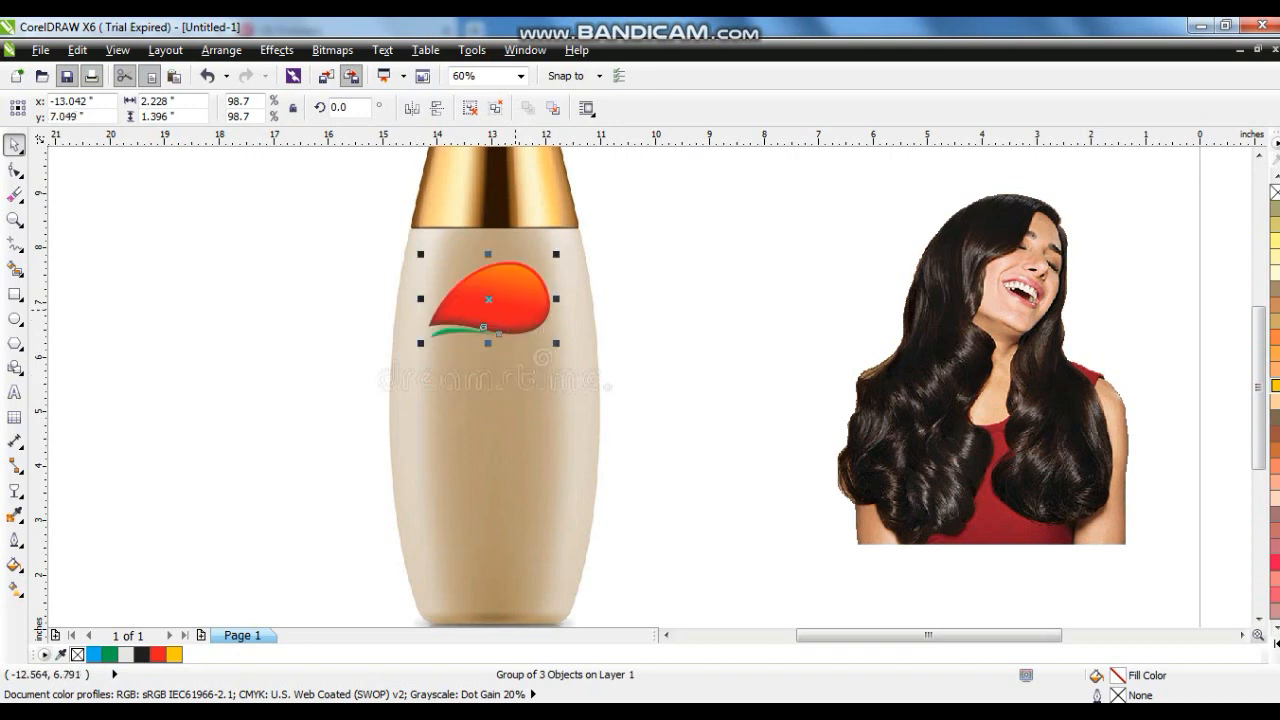
{"action": "left_click_drag", "start_coordinate": [556, 343], "coordinate": [565, 351]}
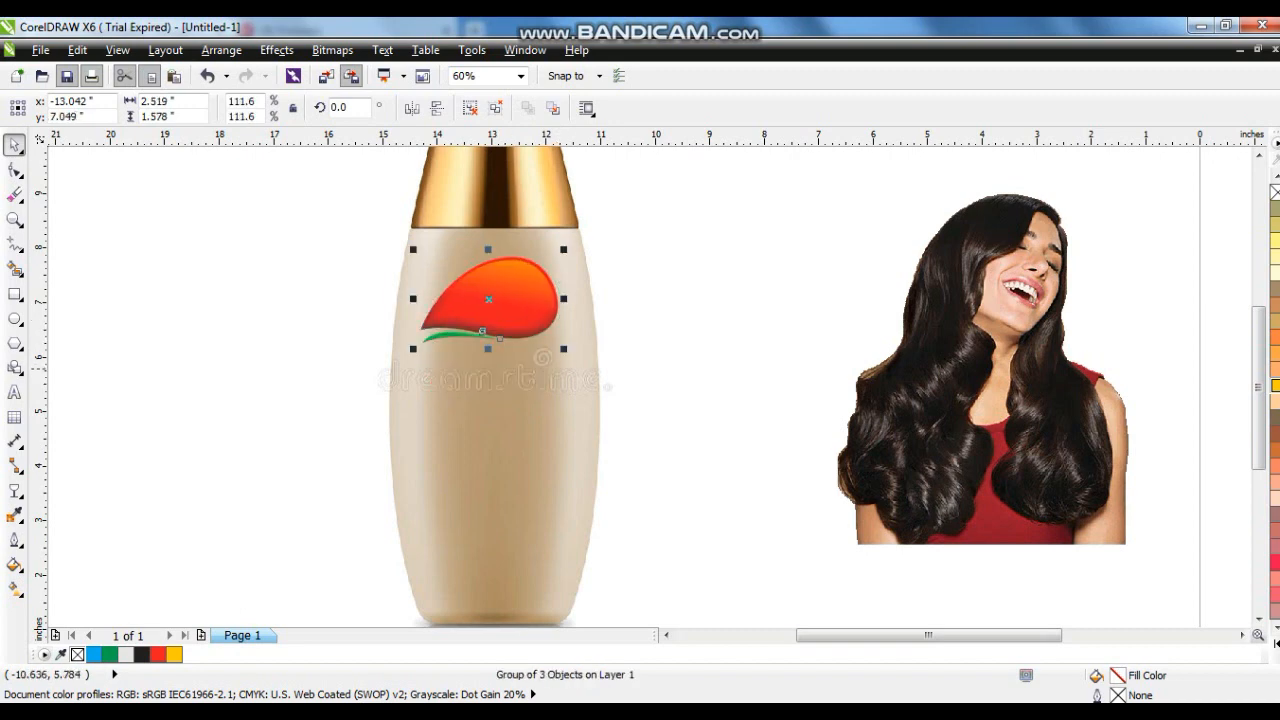
- Add the artistic text Shine beside the logo
{"action": "key", "text": "shift+F2"}
{"action": "key", "text": "Escape"}
{"action": "left_click", "coordinate": [12, 391]}
{"action": "left_click", "coordinate": [85, 380]}
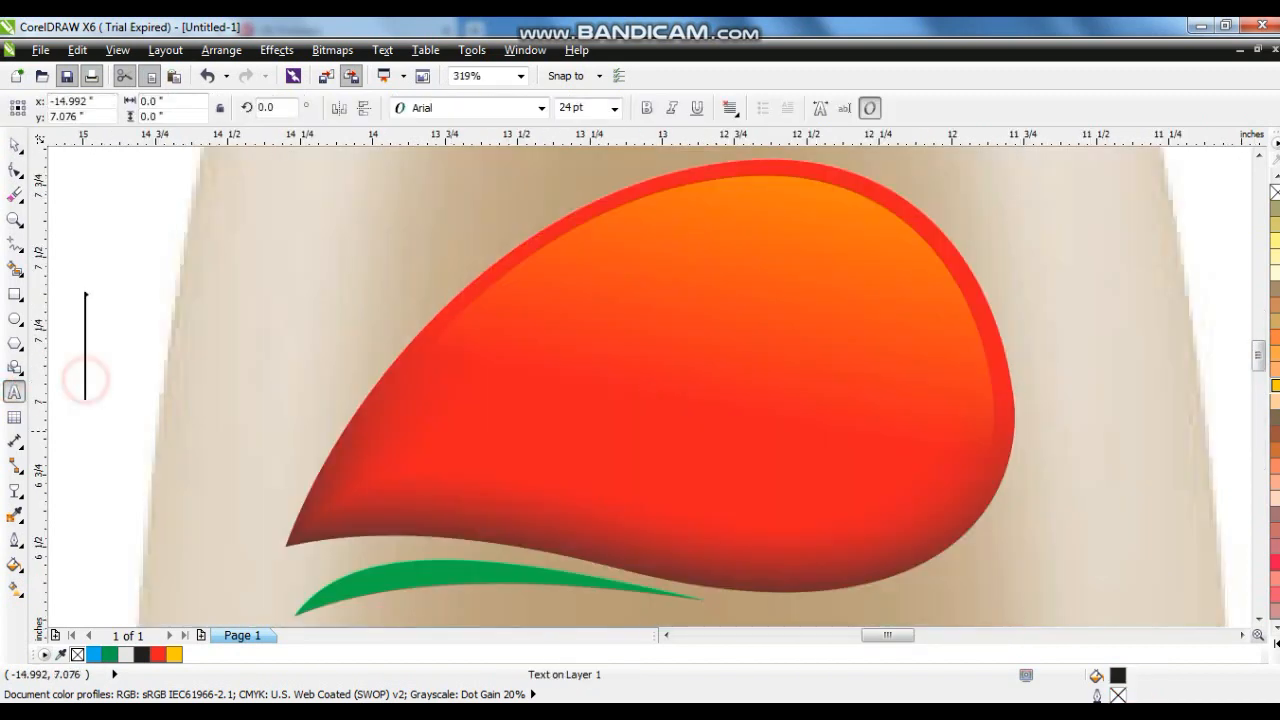
{"action": "type", "text": "Shine"}
{"action": "key", "text": "Escape"}
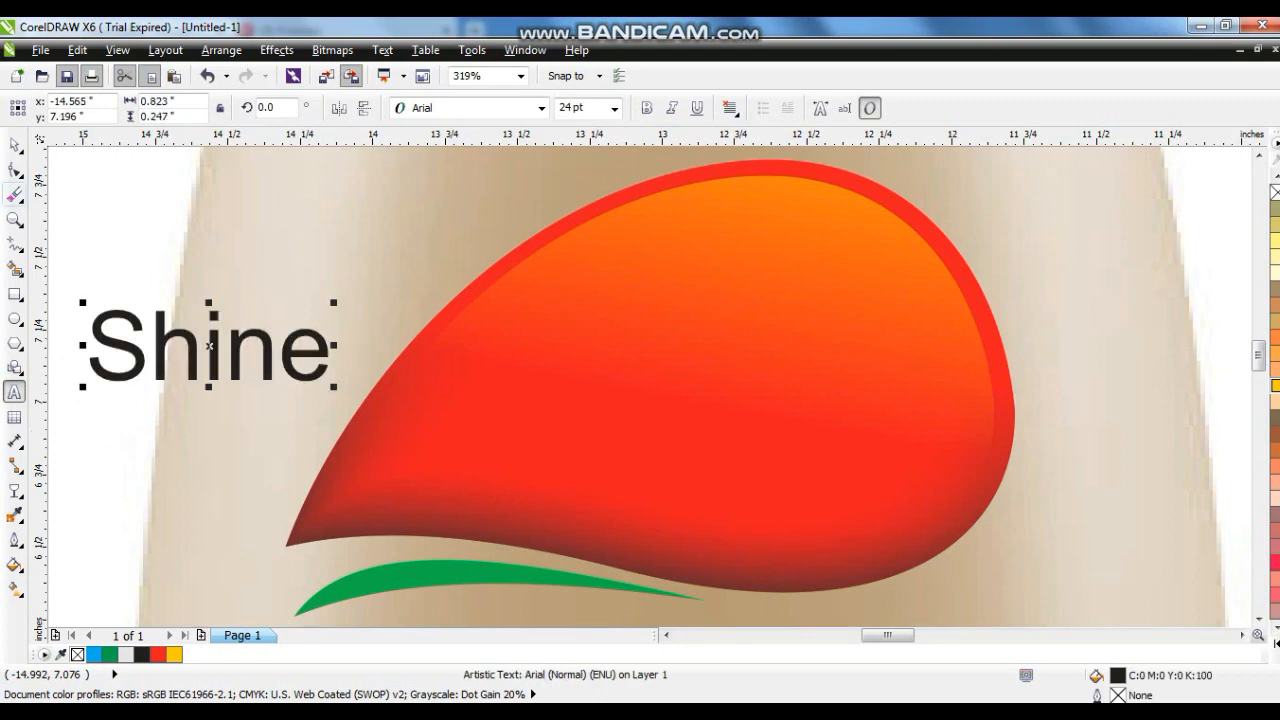
- Set the Shine text's font to Sunshine
{"action": "left_click", "coordinate": [466, 106]}
{"action": "type", "text": "Sunshine"}
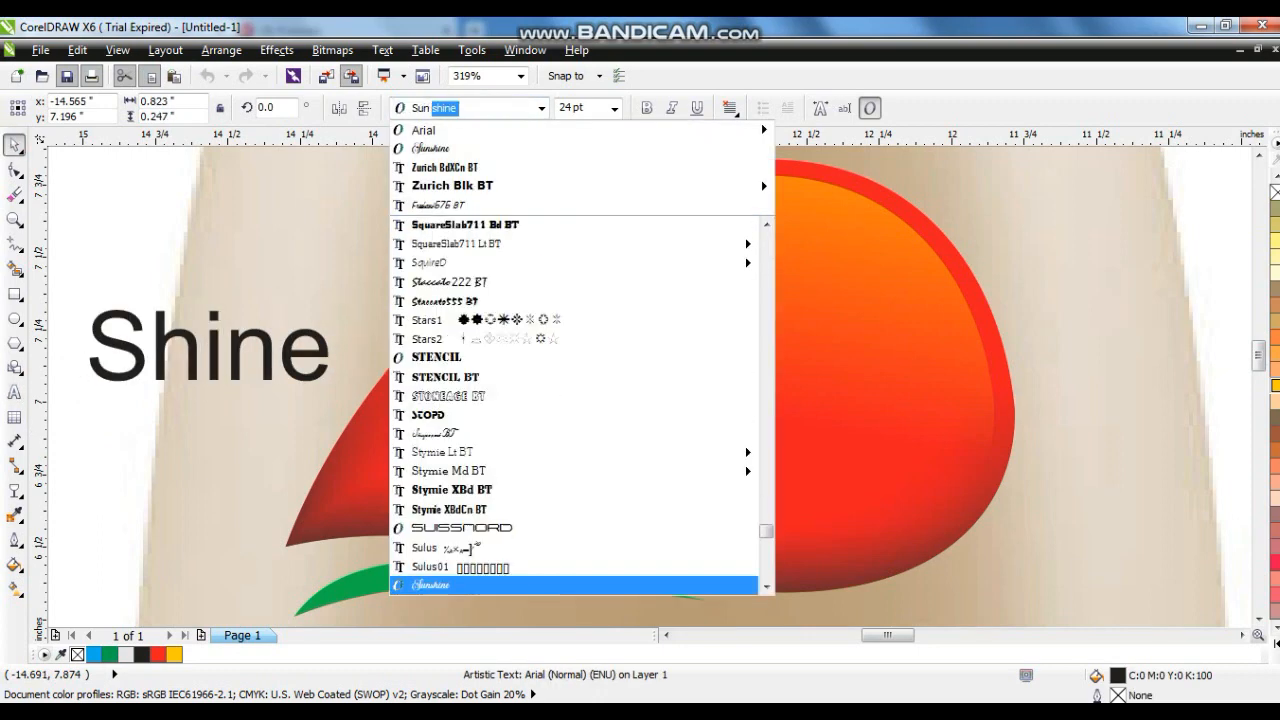
{"action": "key", "text": "Return"}
- Enlarge the Shine text and move it over the drop
{"action": "left_click_drag", "start_coordinate": [296, 405], "coordinate": [505, 505]}
{"action": "left_click_drag", "start_coordinate": [395, 446], "coordinate": [769, 437]}
{"action": "left_click_drag", "start_coordinate": [881, 290], "coordinate": [965, 255]}
{"action": "left_click", "coordinate": [845, 376]}
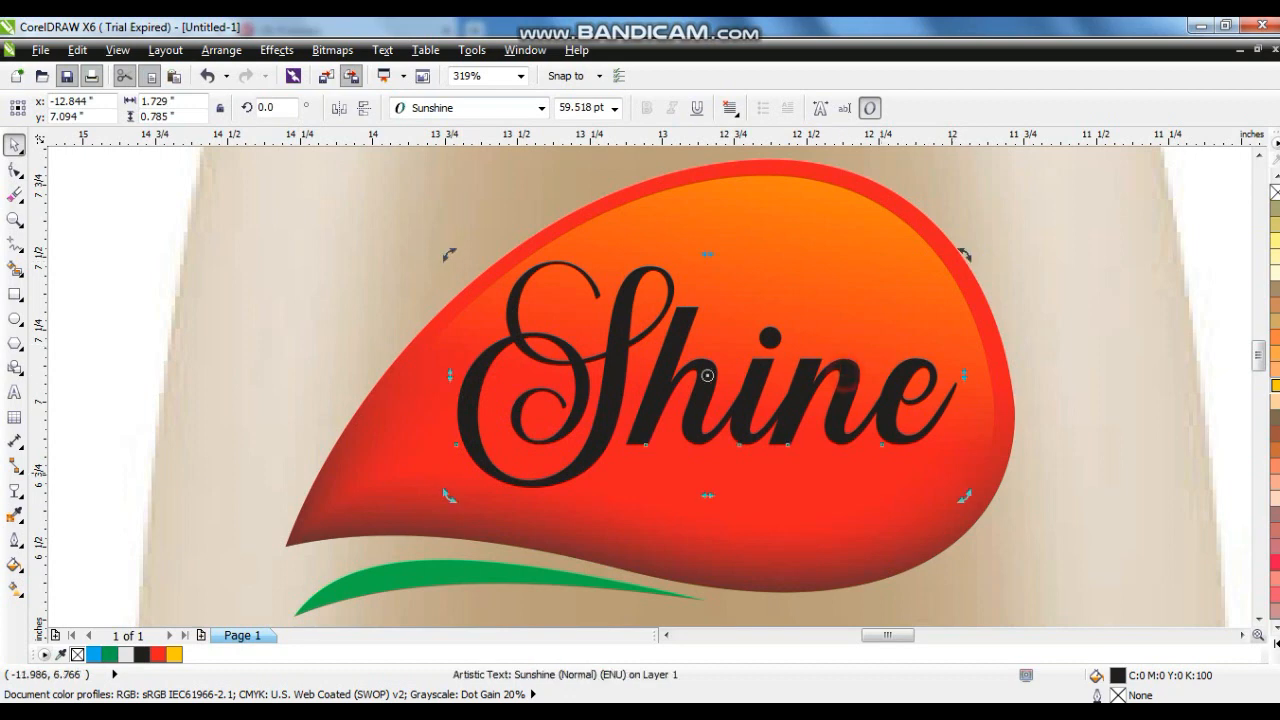
- Rotate the Shine text about 6 degrees and stretch and reposition it to fill the drop
{"action": "left_click_drag", "start_coordinate": [966, 494], "coordinate": [949, 461]}
{"action": "left_click", "coordinate": [797, 377]}
{"action": "left_click_drag", "start_coordinate": [709, 264], "coordinate": [709, 230]}
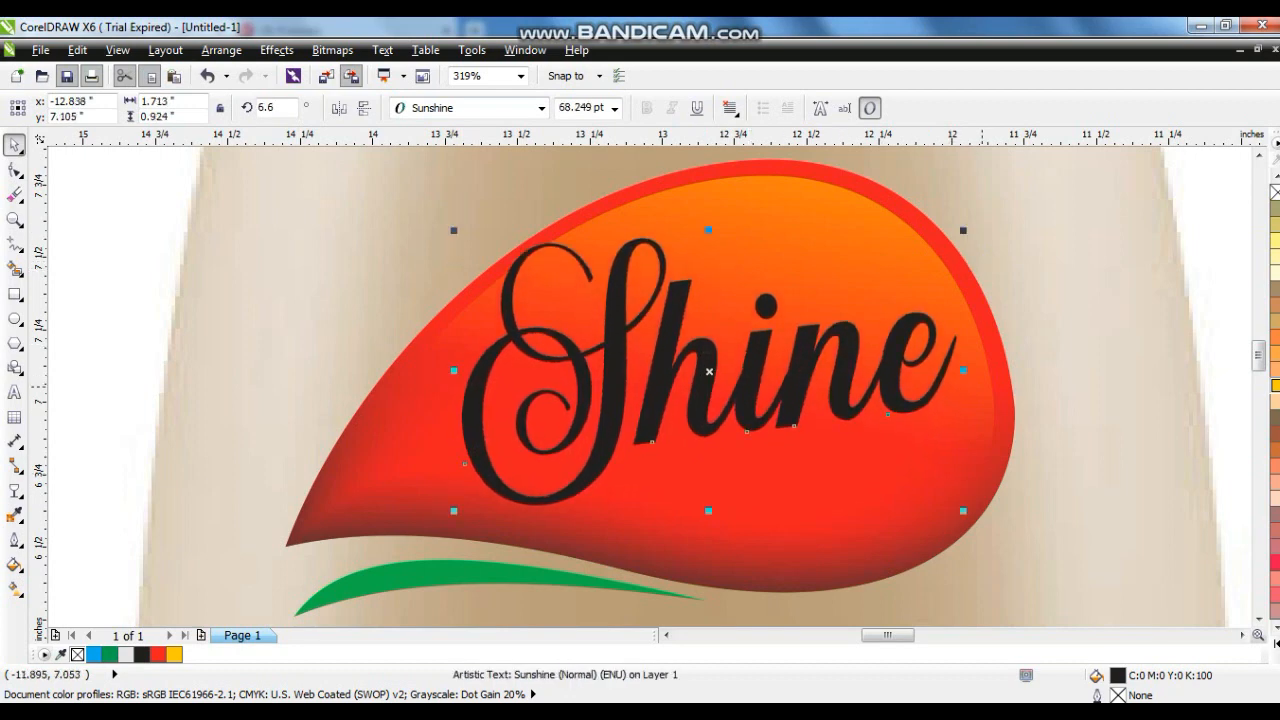
{"action": "left_click_drag", "start_coordinate": [966, 371], "coordinate": [1042, 370]}
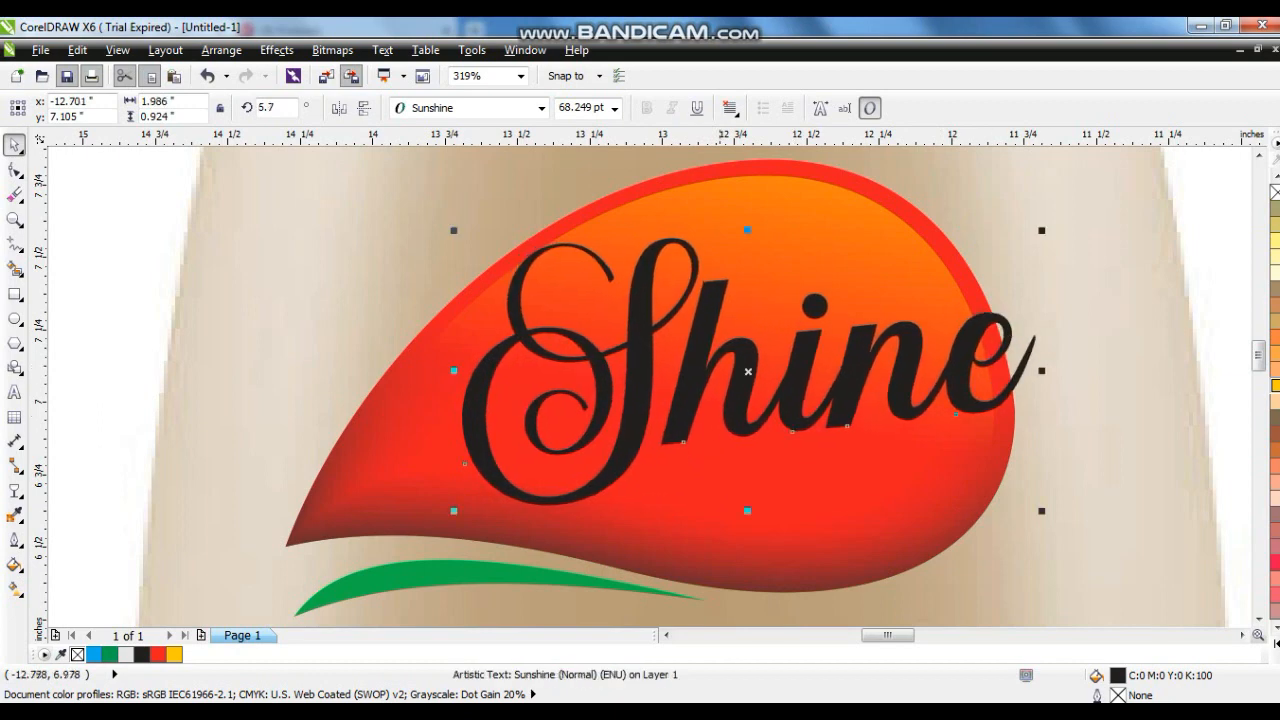
{"action": "left_click_drag", "start_coordinate": [693, 384], "coordinate": [651, 407]}
{"action": "left_click_drag", "start_coordinate": [1000, 533], "coordinate": [979, 523]}
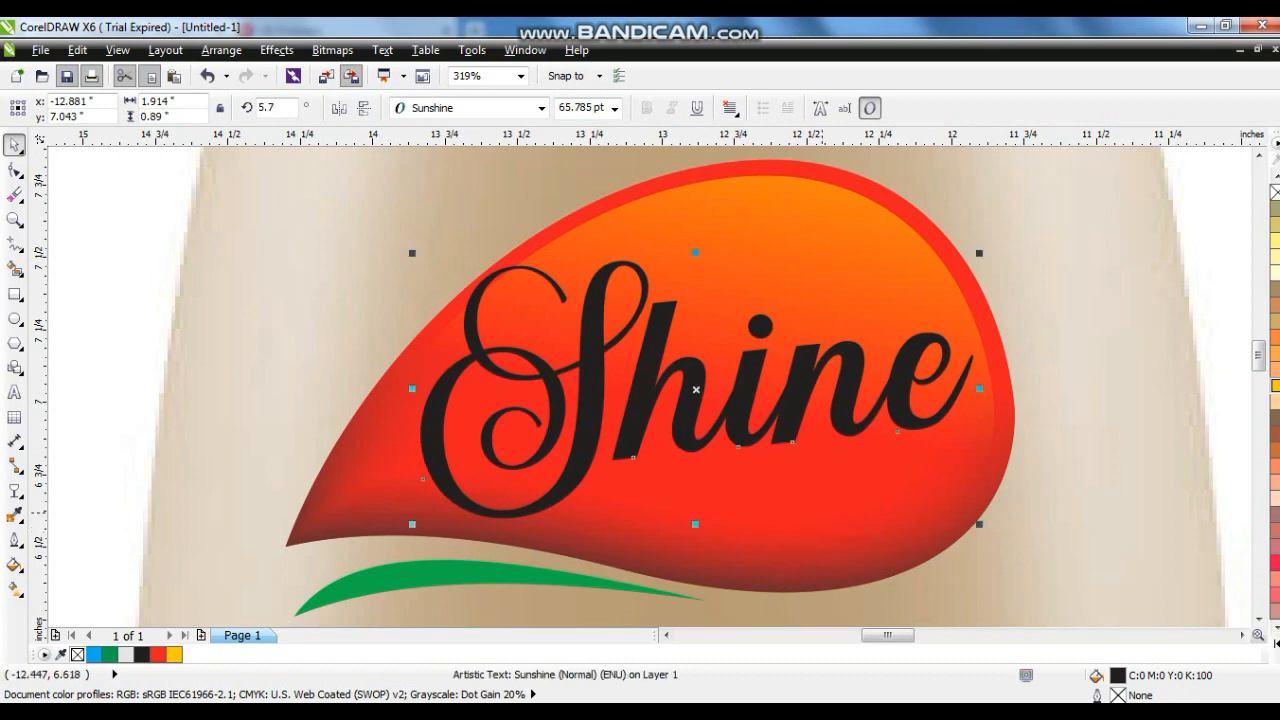
{"action": "left_click_drag", "start_coordinate": [698, 448], "coordinate": [700, 452]}
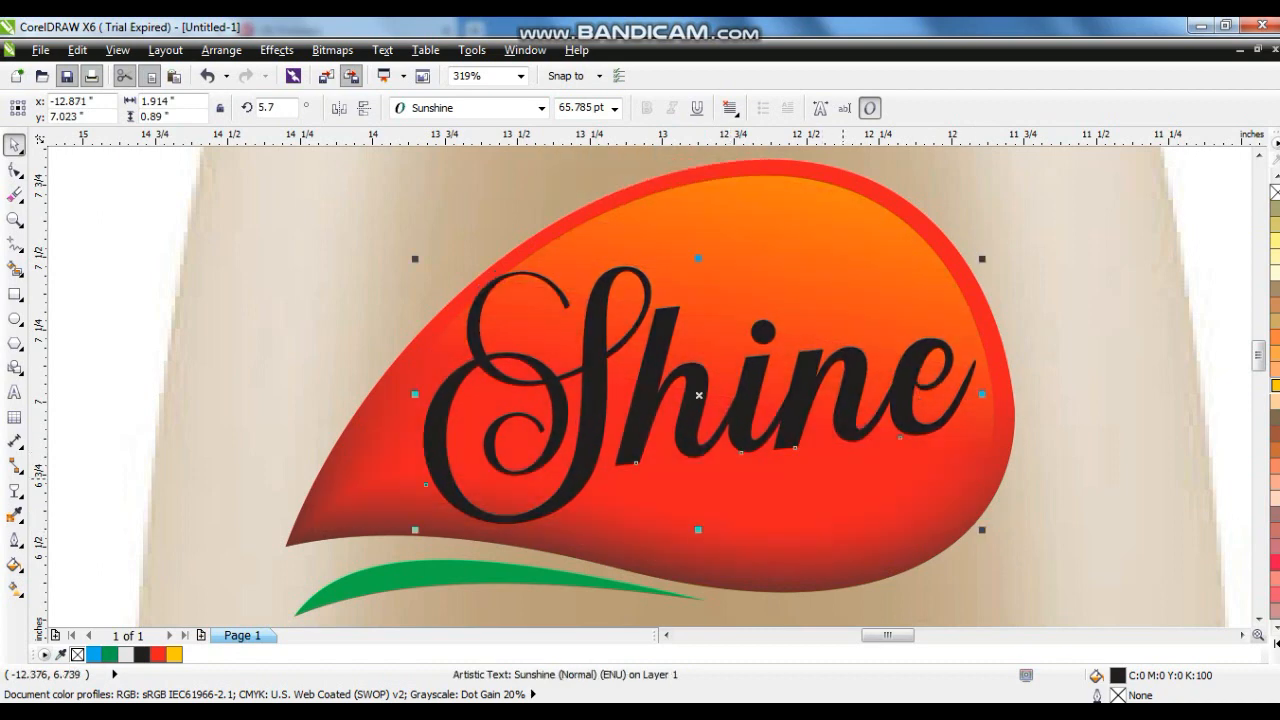
- Fill the Shine text white and convert it to curves
{"action": "scroll", "coordinate": [762, 405], "scroll_direction": "up", "scroll_amount": 2}
{"action": "left_click", "coordinate": [1276, 643]}
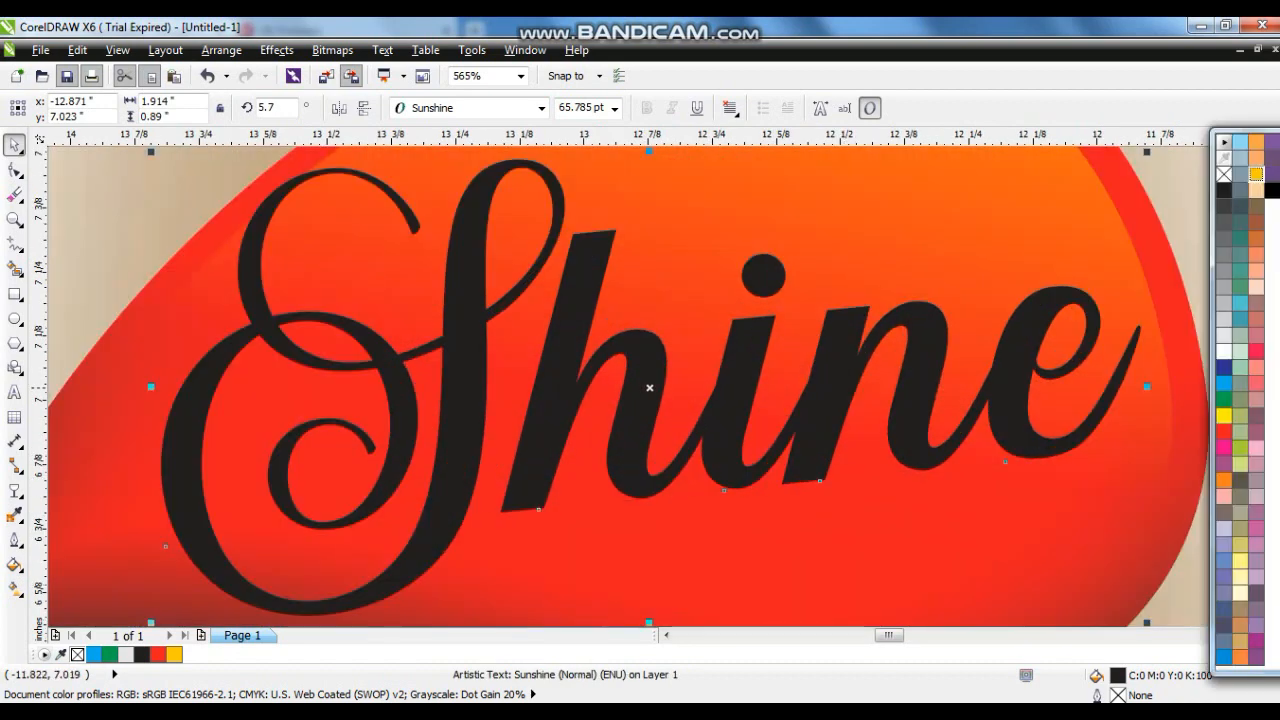
{"action": "left_click", "coordinate": [1224, 351]}
{"action": "key", "text": "ctrl+q"}
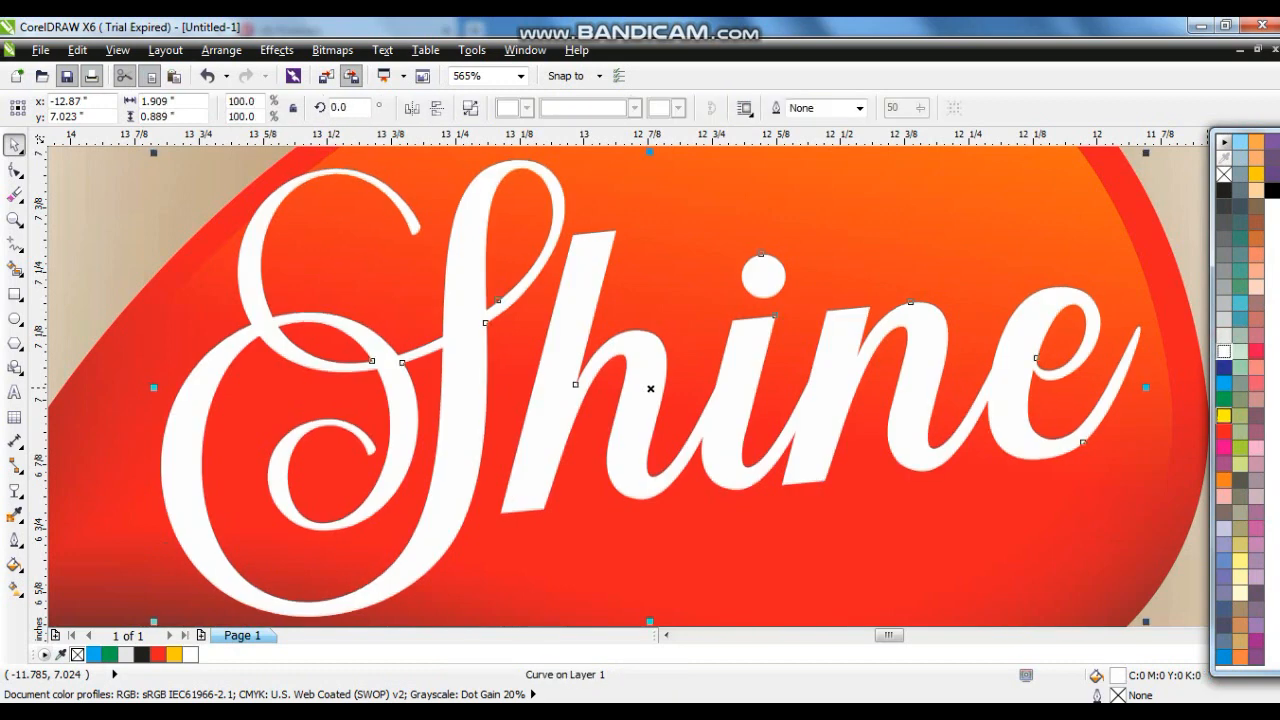
- Duplicate the Shine curves with a slight offset
{"action": "key", "text": "Escape"}
{"action": "left_click", "coordinate": [829, 430]}
{"action": "left_click_drag", "start_coordinate": [815, 457], "coordinate": [822, 449]}
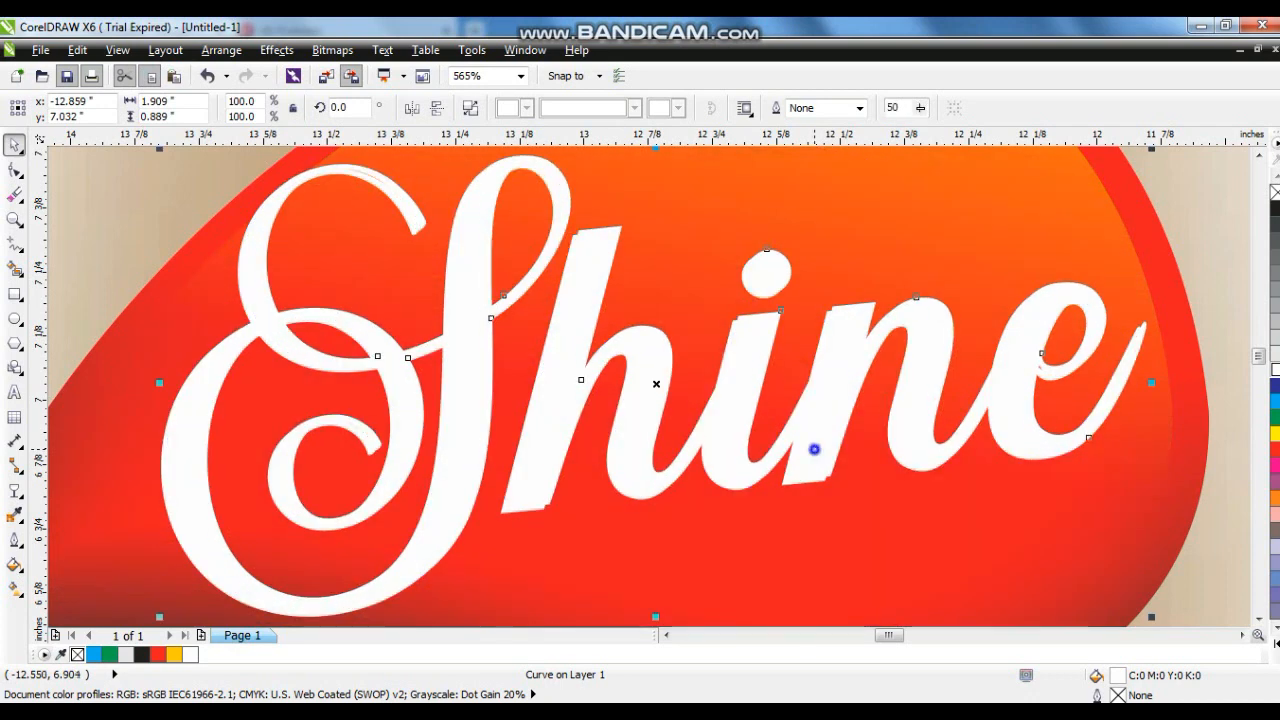
{"action": "right_click", "coordinate": [815, 450]}
{"action": "key", "text": "Escape"}
{"action": "key", "text": "Escape"}
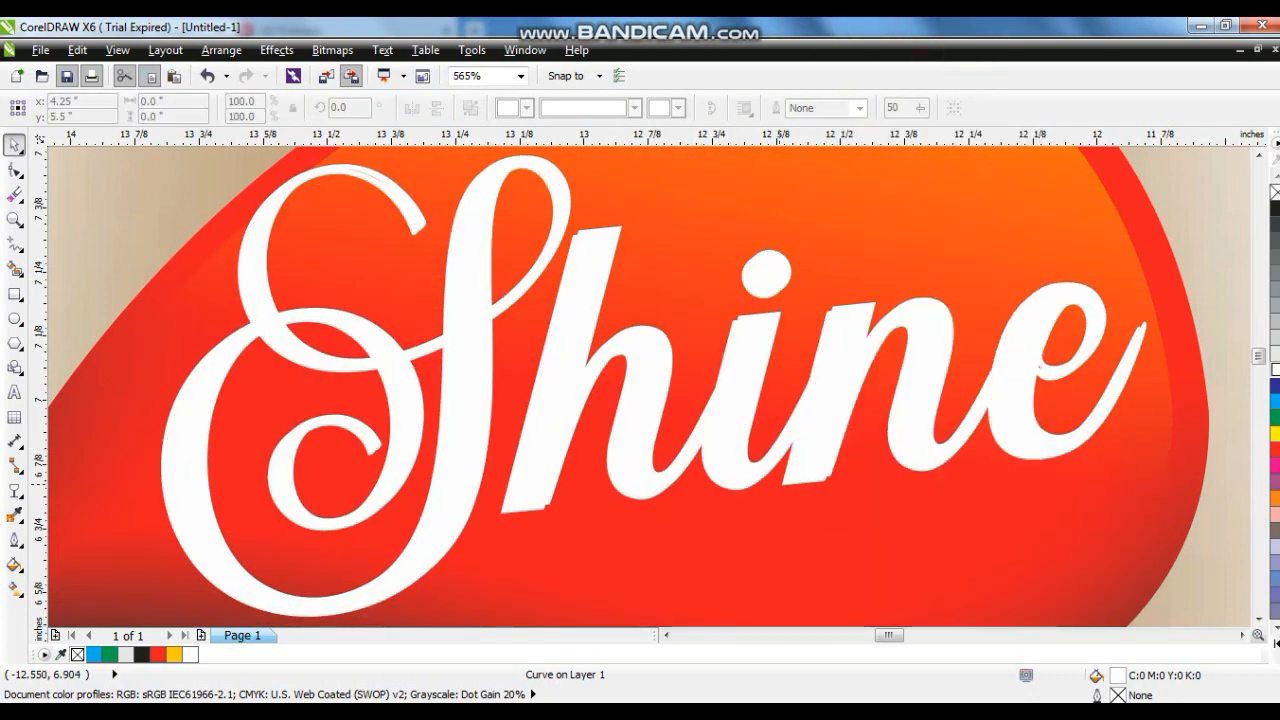
- Fill the offset Shine copy light gray to form a shadow behind the white text
{"action": "left_click", "coordinate": [784, 484]}
{"action": "left_click", "coordinate": [1275, 338]}
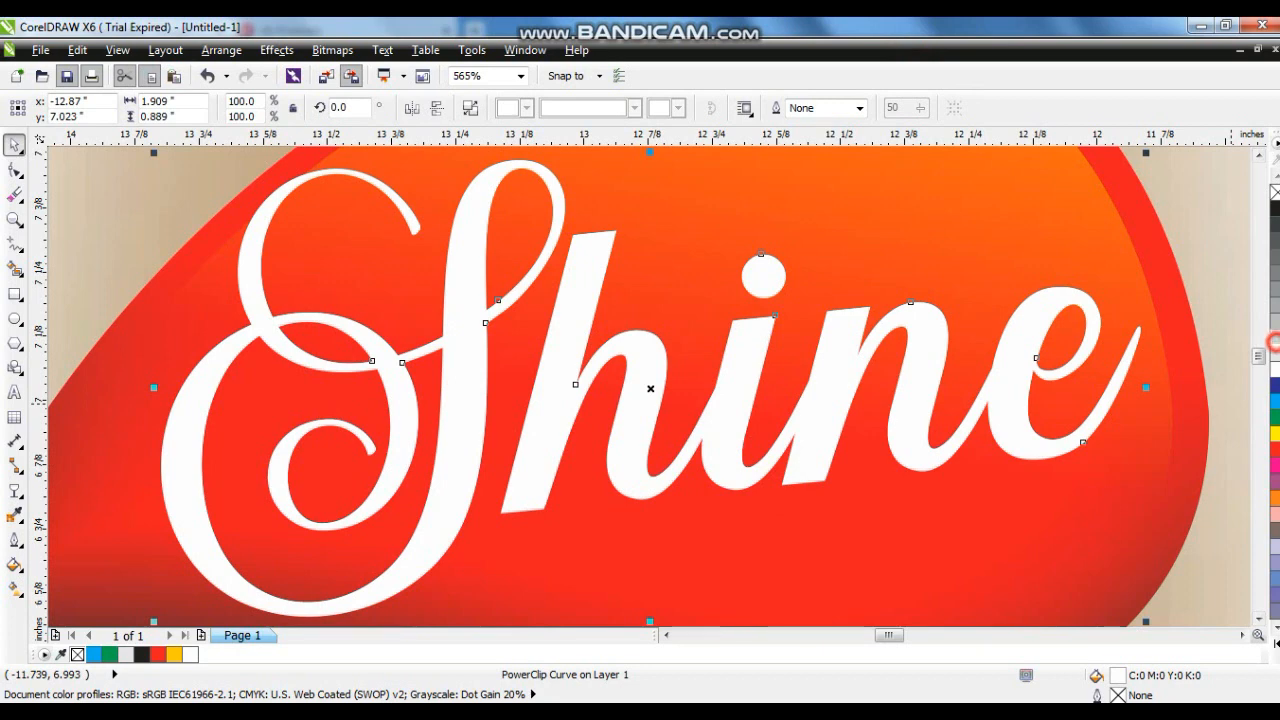
{"action": "left_click", "coordinate": [1275, 324]}
{"action": "left_click", "coordinate": [1274, 338]}
{"action": "scroll", "coordinate": [1025, 400], "scroll_direction": "down", "scroll_amount": 1}
{"action": "key", "text": "Escape"}
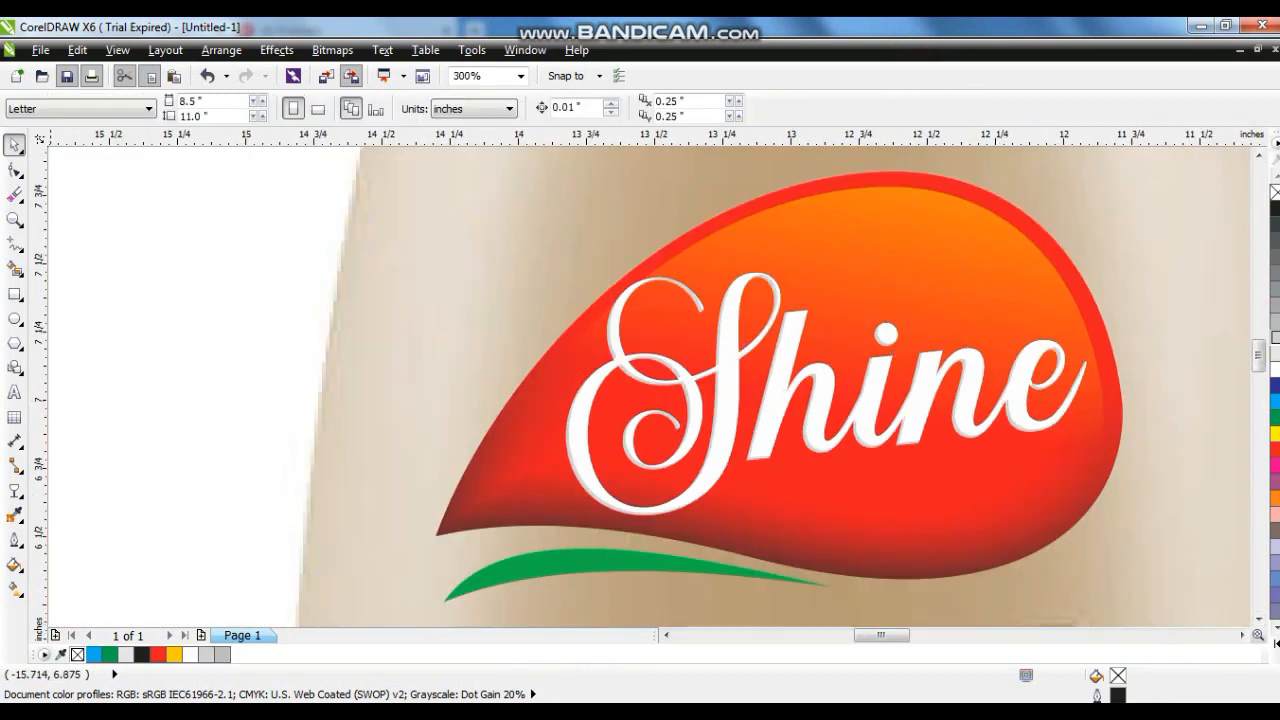
- Add the artistic text SHAMPOO
{"action": "left_click", "coordinate": [14, 392]}
{"action": "left_click", "coordinate": [104, 380]}
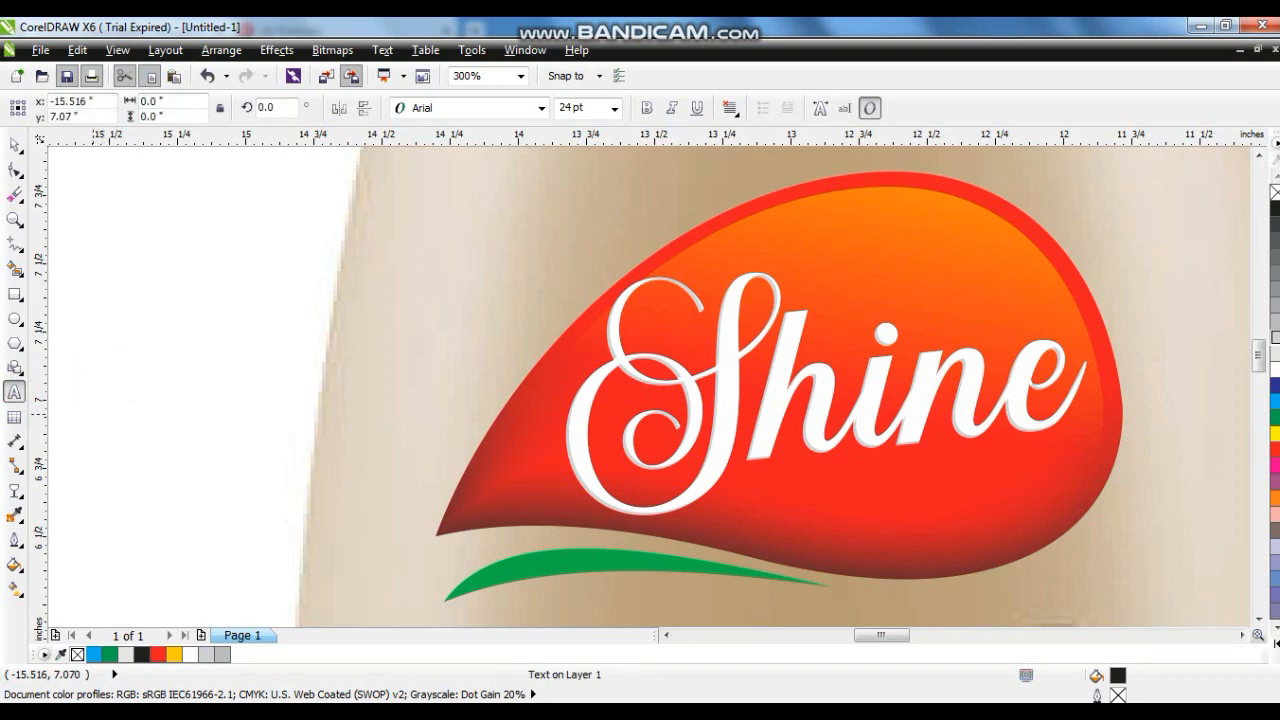
{"action": "type", "text": "SHAMPOO"}
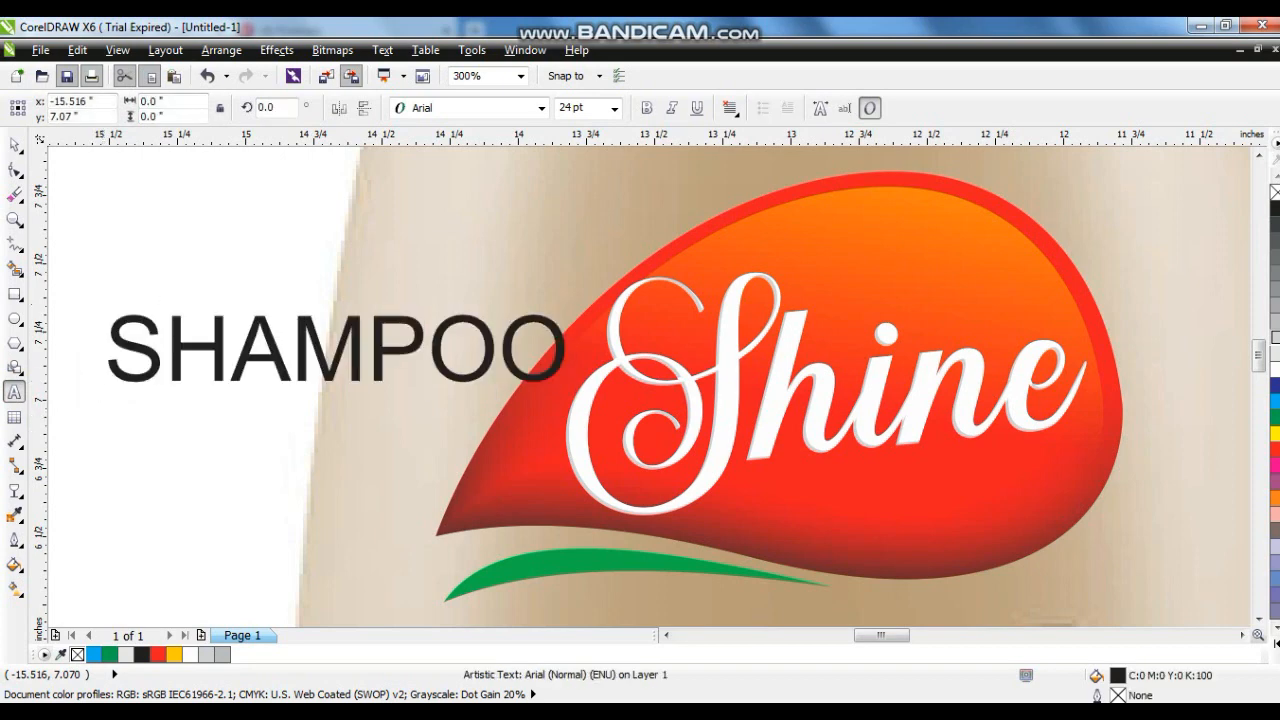
- Make SHAMPOO bold, shrink it, and place it beneath Shine on the drop
{"action": "left_click", "coordinate": [14, 145]}
{"action": "key", "text": "ctrl+b"}
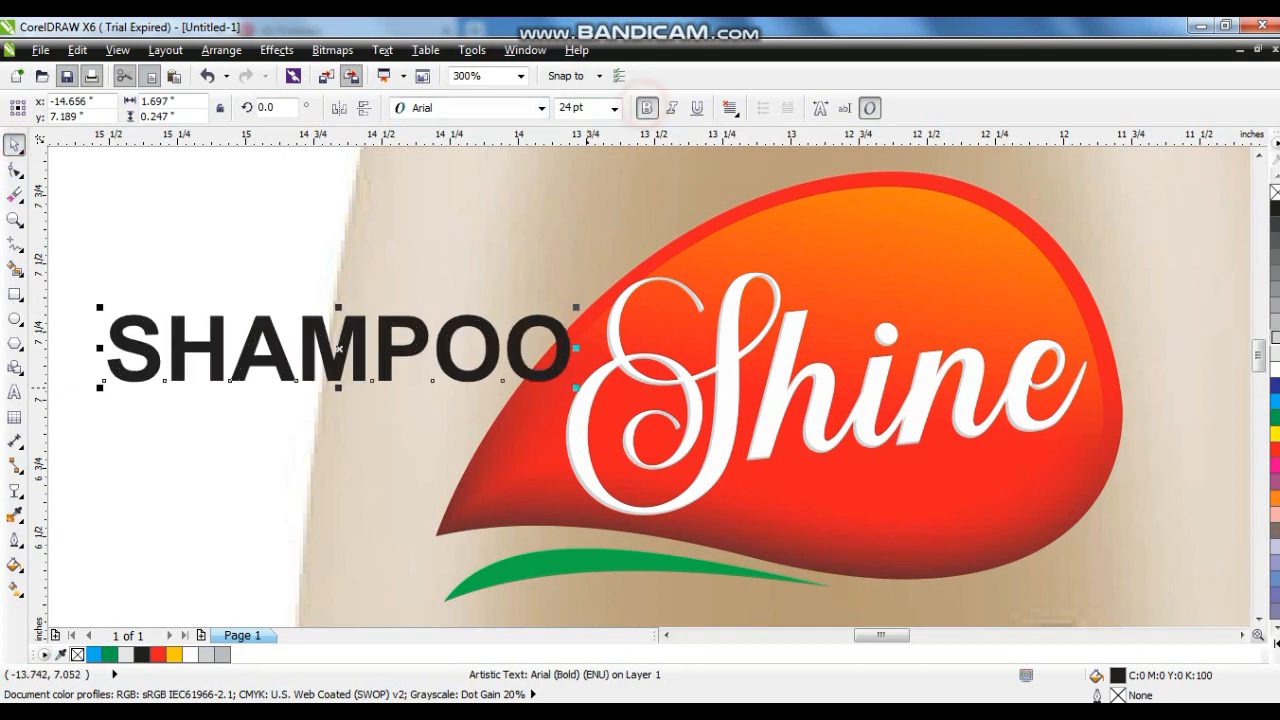
{"action": "left_click_drag", "start_coordinate": [576, 389], "coordinate": [984, 500]}
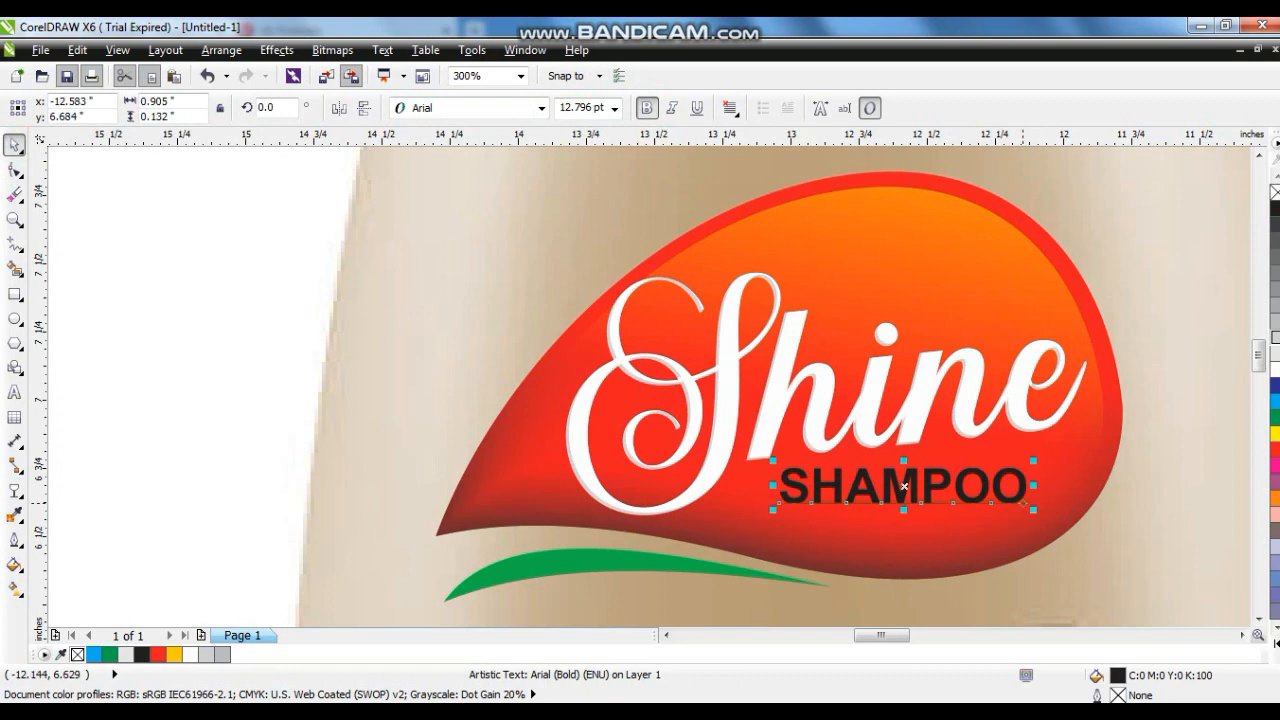
- Rotate SHAMPOO about 4 degrees and resize it slightly so it sits beneath Shine on the drop
{"action": "left_click_drag", "start_coordinate": [771, 493], "coordinate": [772, 504]}
{"action": "left_click", "coordinate": [892, 491]}
{"action": "left_click_drag", "start_coordinate": [904, 491], "coordinate": [872, 488]}
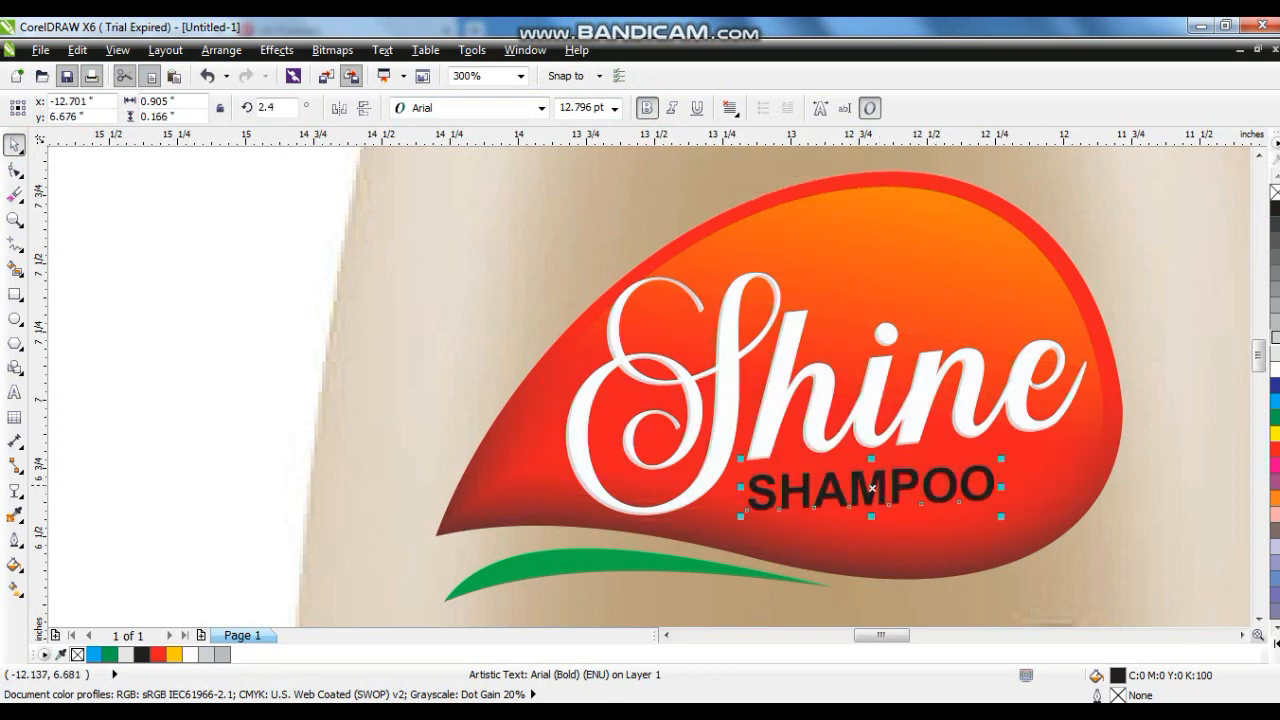
{"action": "left_click", "coordinate": [988, 488]}
{"action": "left_click_drag", "start_coordinate": [1002, 489], "coordinate": [1058, 441]}
{"action": "left_click", "coordinate": [872, 485]}
{"action": "left_click", "coordinate": [872, 485]}
{"action": "left_click", "coordinate": [1022, 456]}
{"action": "left_click", "coordinate": [1007, 465]}
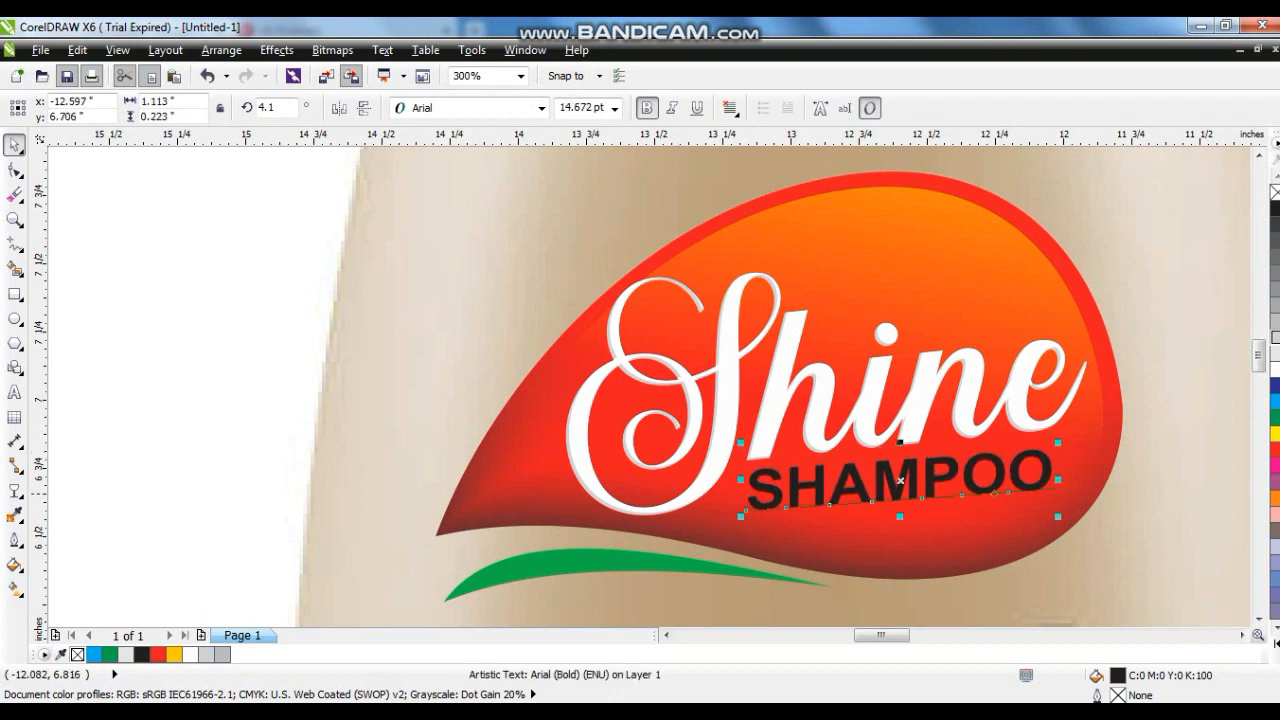
{"action": "left_click_drag", "start_coordinate": [900, 481], "coordinate": [897, 485]}
{"action": "left_click_drag", "start_coordinate": [1058, 521], "coordinate": [1048, 519]}
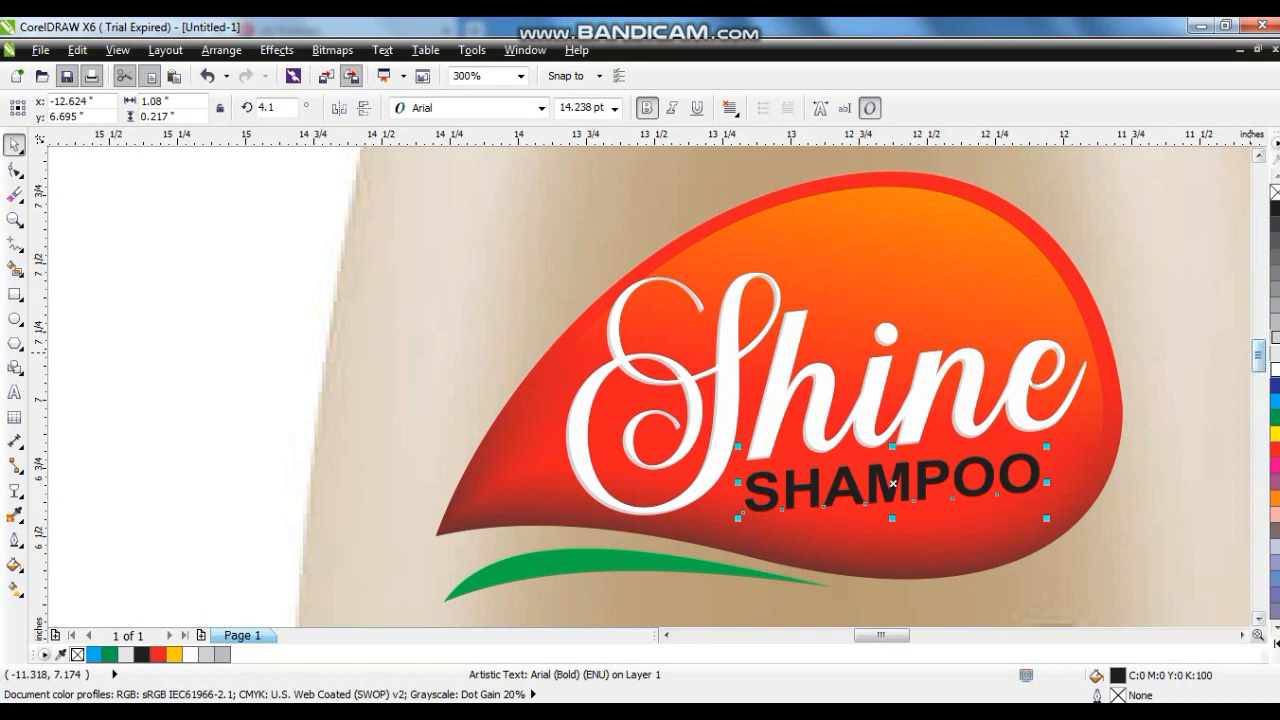
- Fill the SHAMPOO text light green (C:40 M:0 Y:100 K:0)
{"action": "left_click", "coordinate": [1275, 370]}
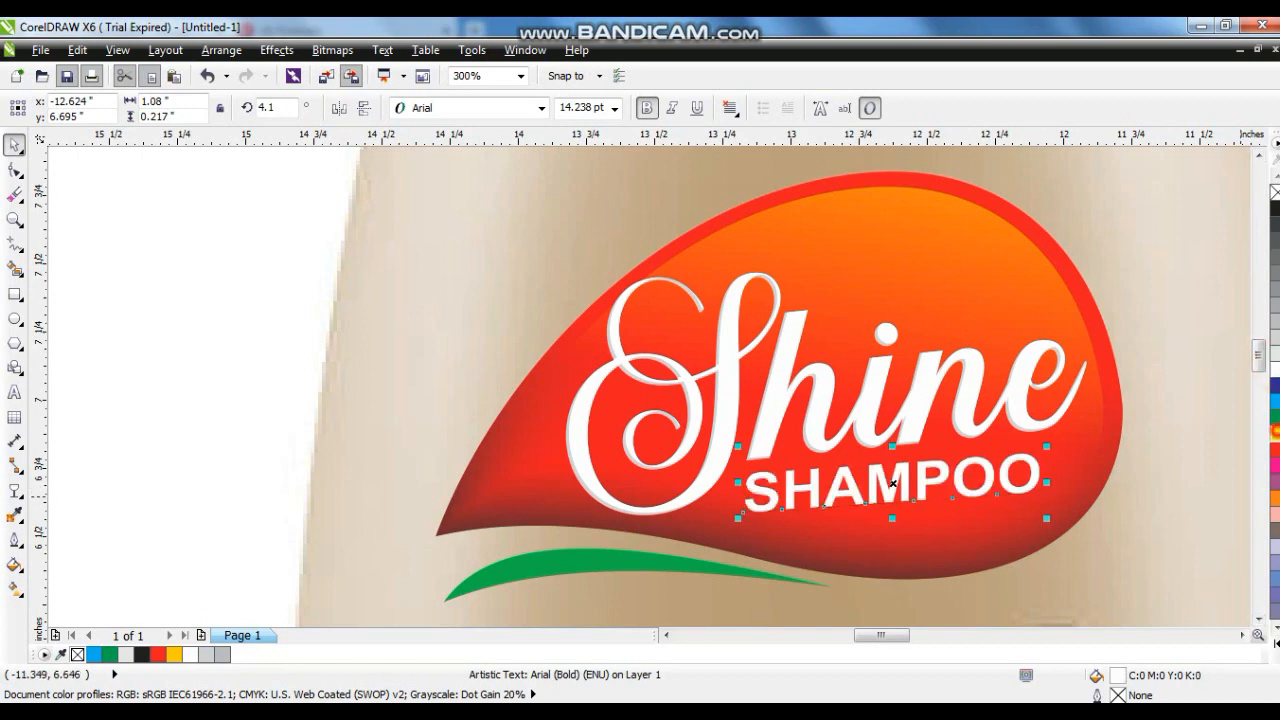
{"action": "left_click", "coordinate": [1275, 433]}
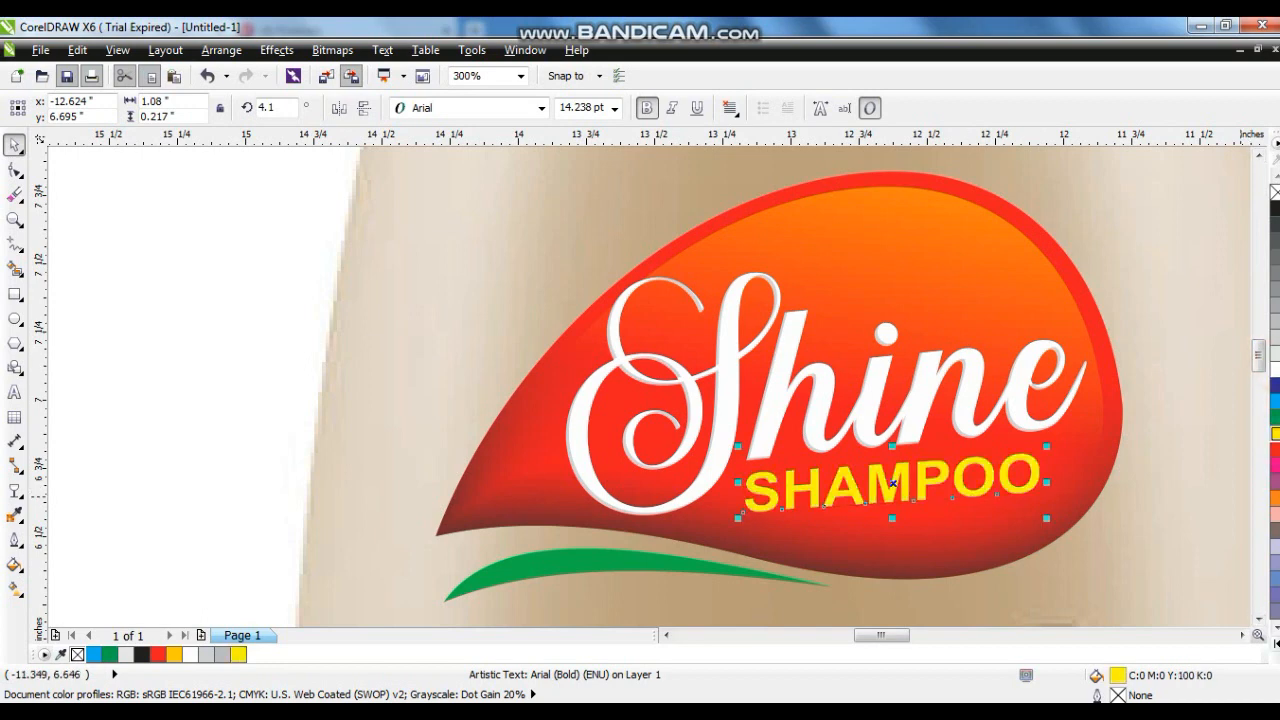
{"action": "left_click", "coordinate": [1275, 644]}
{"action": "left_click", "coordinate": [1240, 449]}
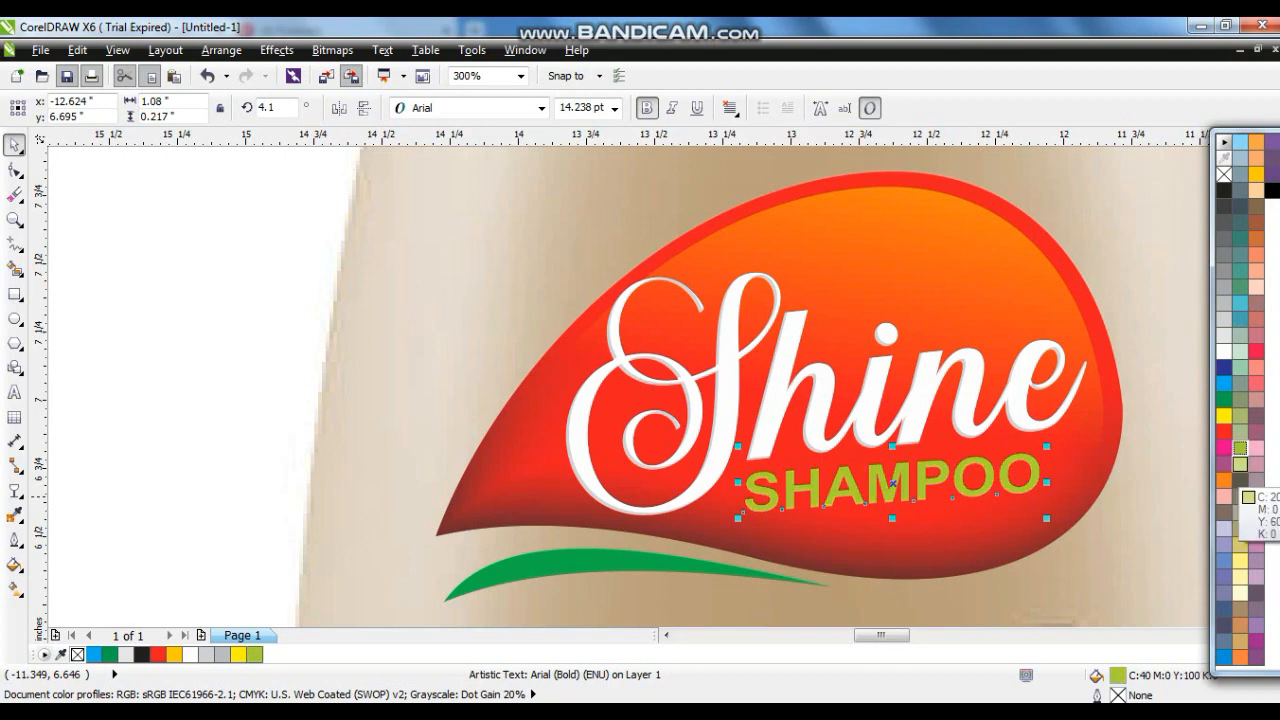
{"action": "left_click", "coordinate": [1240, 464]}
- Draw a closed polyline panel over the lower bottle with a slanted top edge and chamfered bottom corners
{"action": "left_click", "coordinate": [1000, 522]}
{"action": "left_click", "coordinate": [1108, 537]}
{"action": "key", "text": "shift+F2"}
{"action": "key", "text": "Escape"}
{"action": "left_click", "coordinate": [545, 427]}
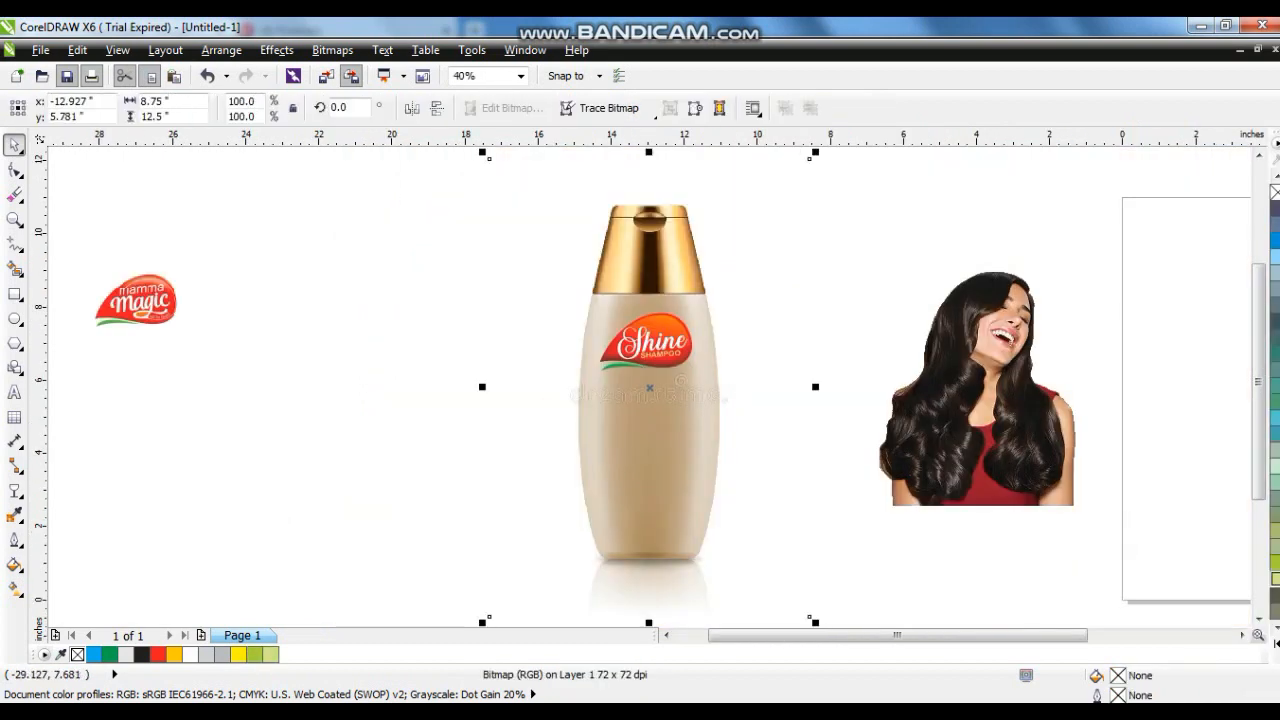
{"action": "left_click", "coordinate": [14, 219]}
{"action": "left_click_drag", "start_coordinate": [502, 272], "coordinate": [994, 606]}
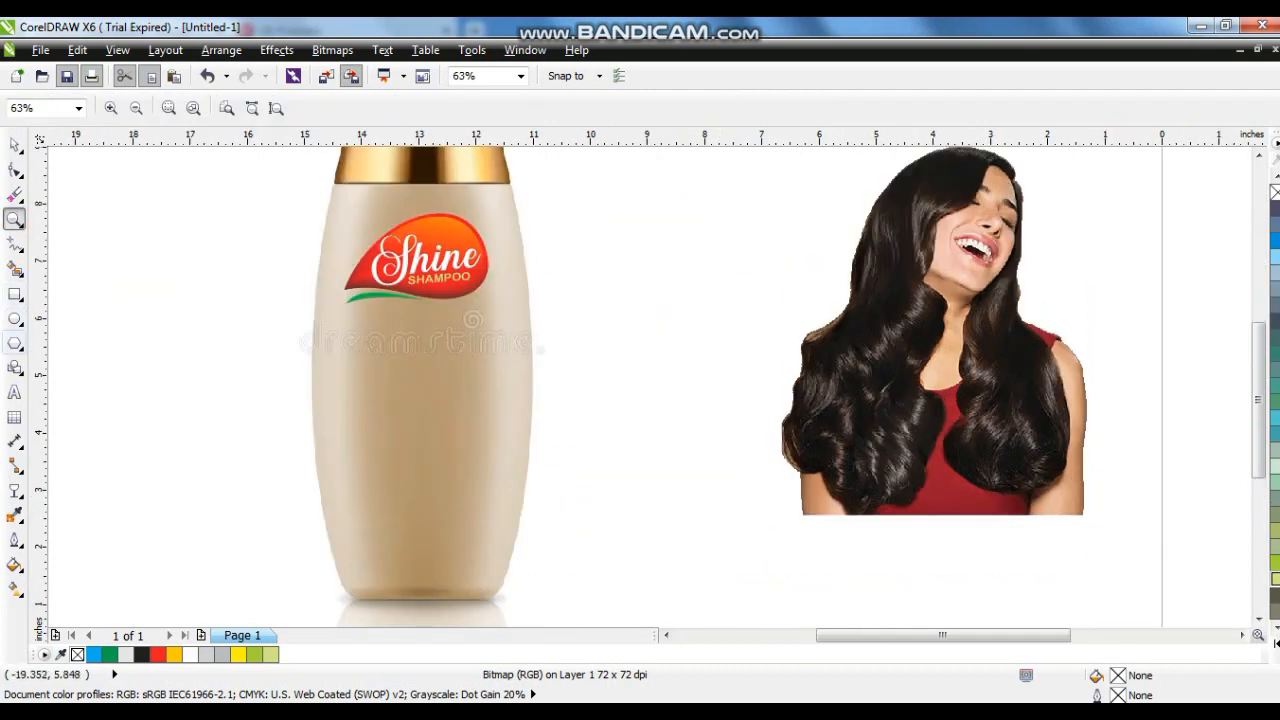
{"action": "left_click", "coordinate": [14, 294]}
{"action": "left_click", "coordinate": [14, 243]}
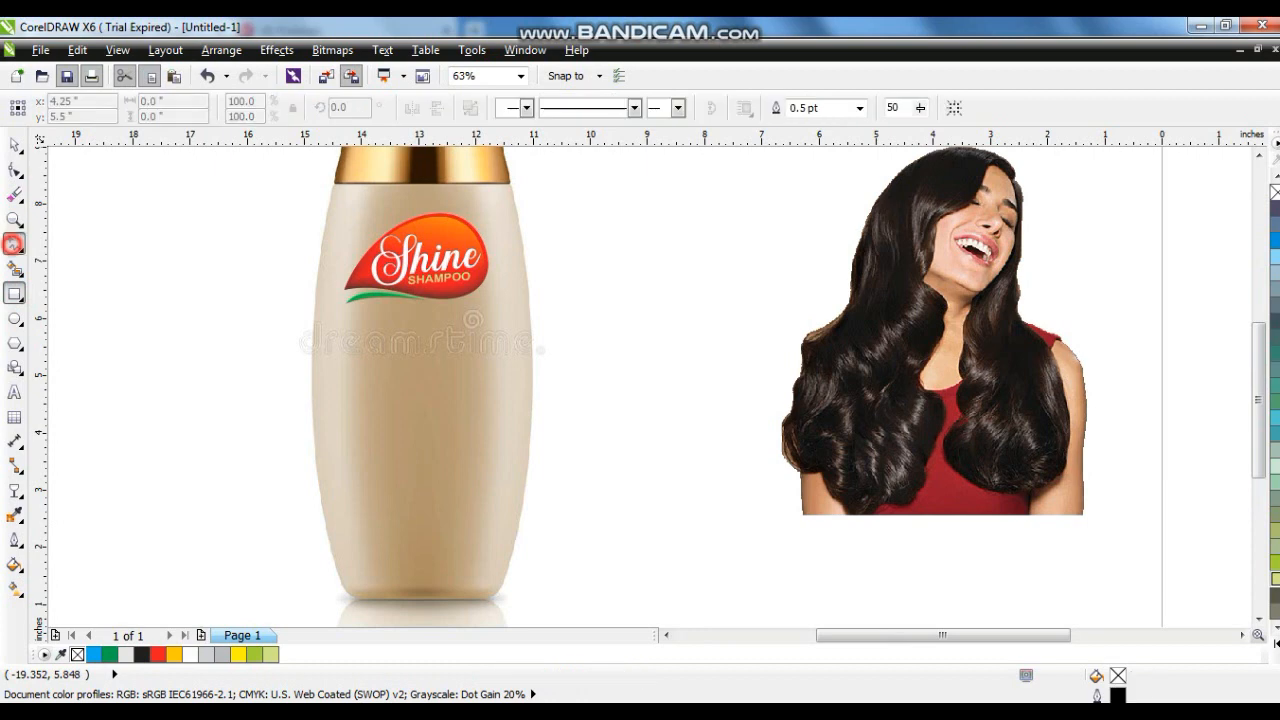
{"action": "left_click", "coordinate": [500, 330]}
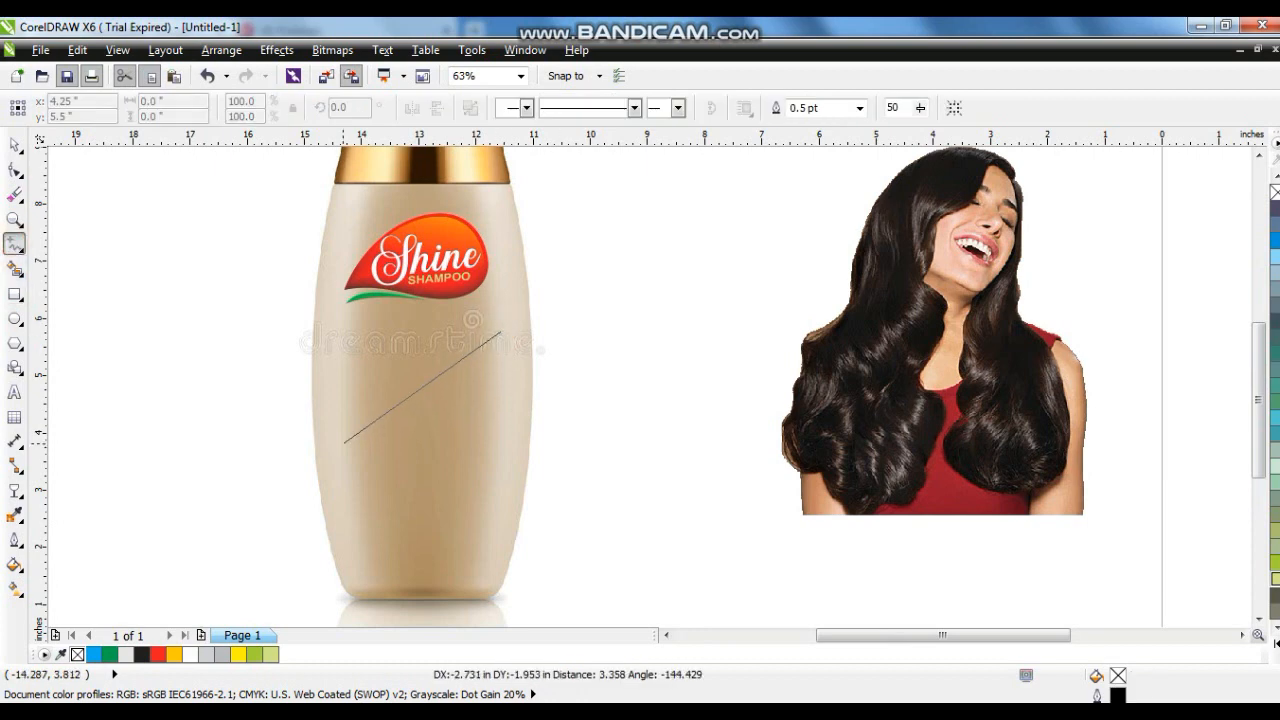
{"action": "left_click", "coordinate": [343, 443]}
{"action": "left_click", "coordinate": [343, 570]}
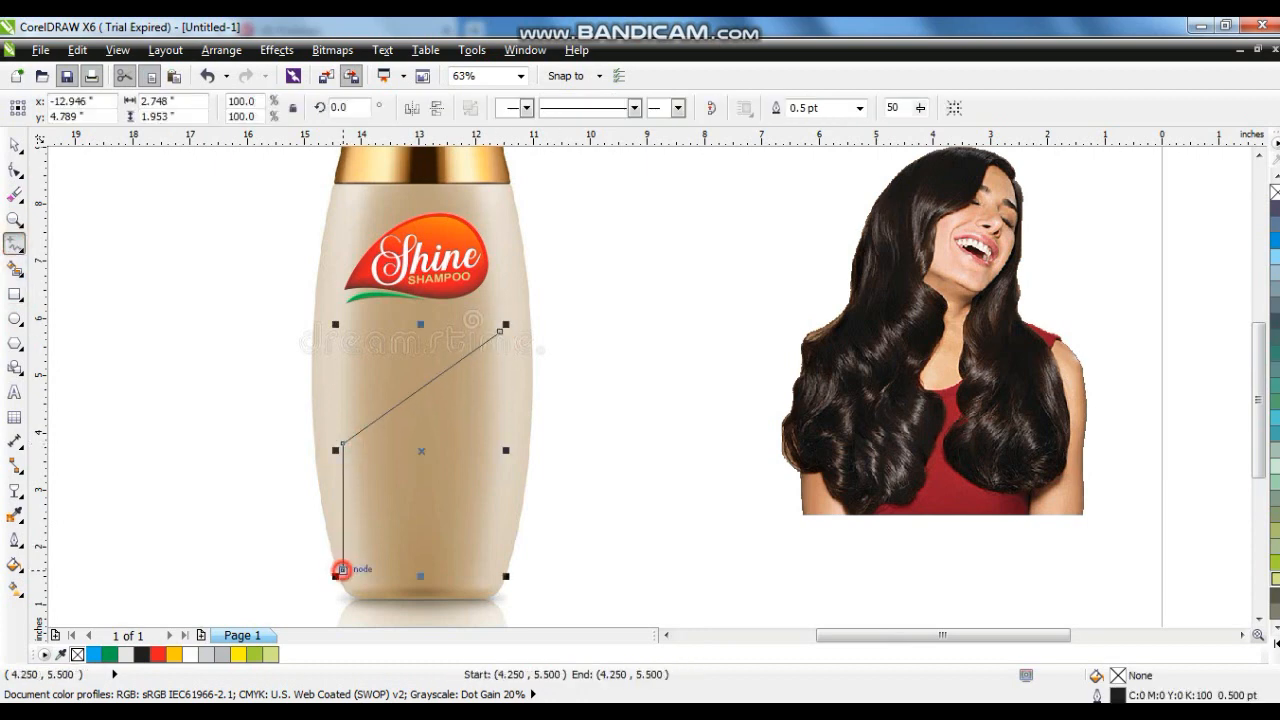
{"action": "left_click", "coordinate": [363, 582]}
{"action": "left_click", "coordinate": [460, 582]}
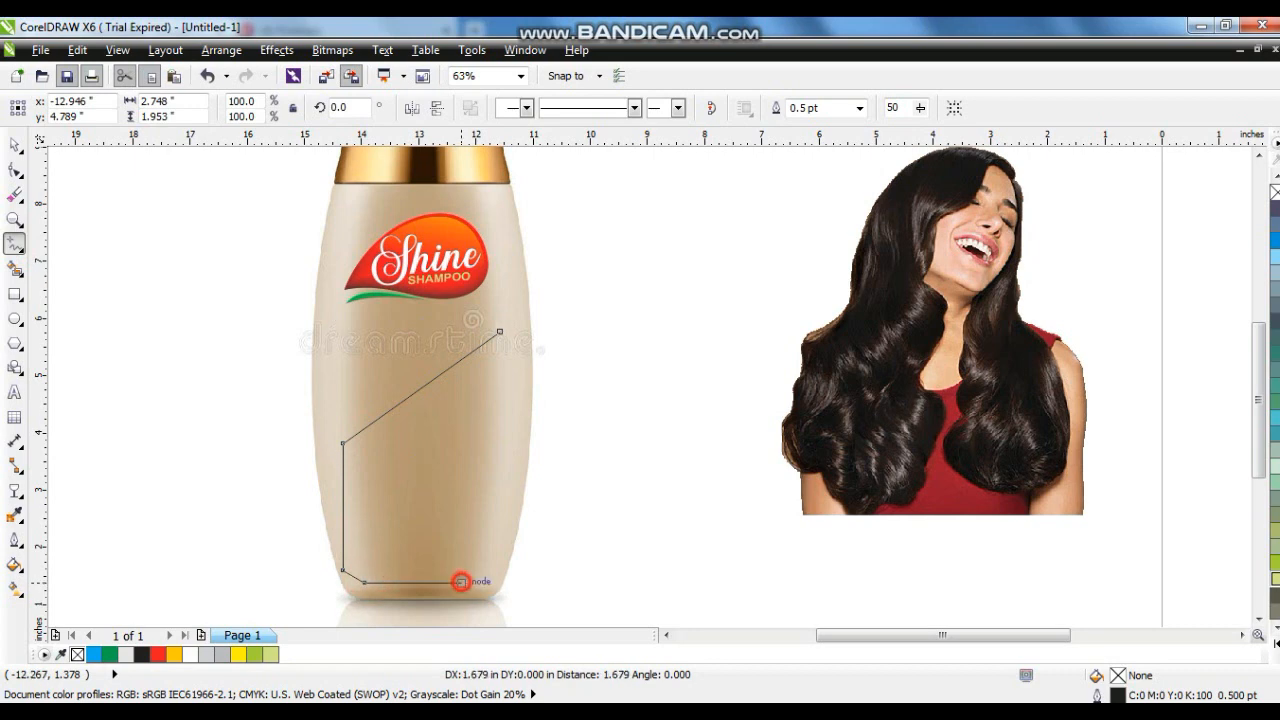
{"action": "left_click", "coordinate": [491, 566]}
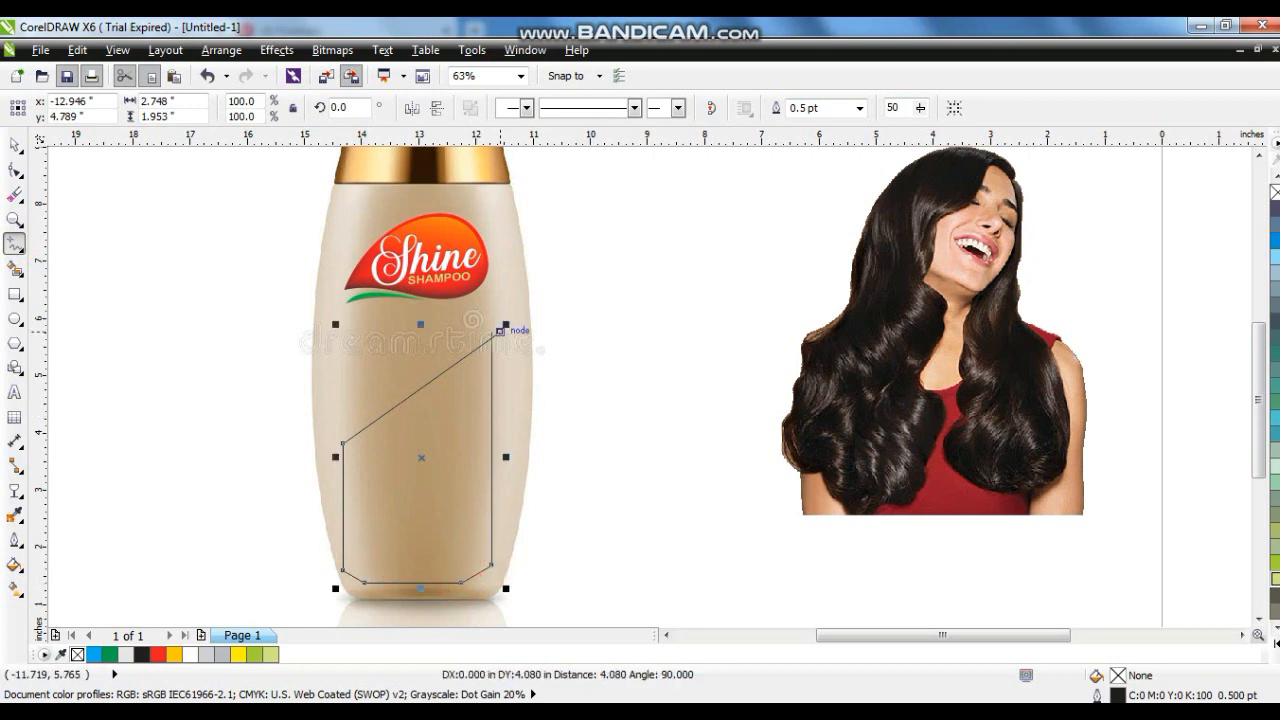
{"action": "left_click", "coordinate": [500, 330]}
- Convert the panel's slanted top edge to a curve and bend it into a concave sweep
{"action": "left_click", "coordinate": [15, 170]}
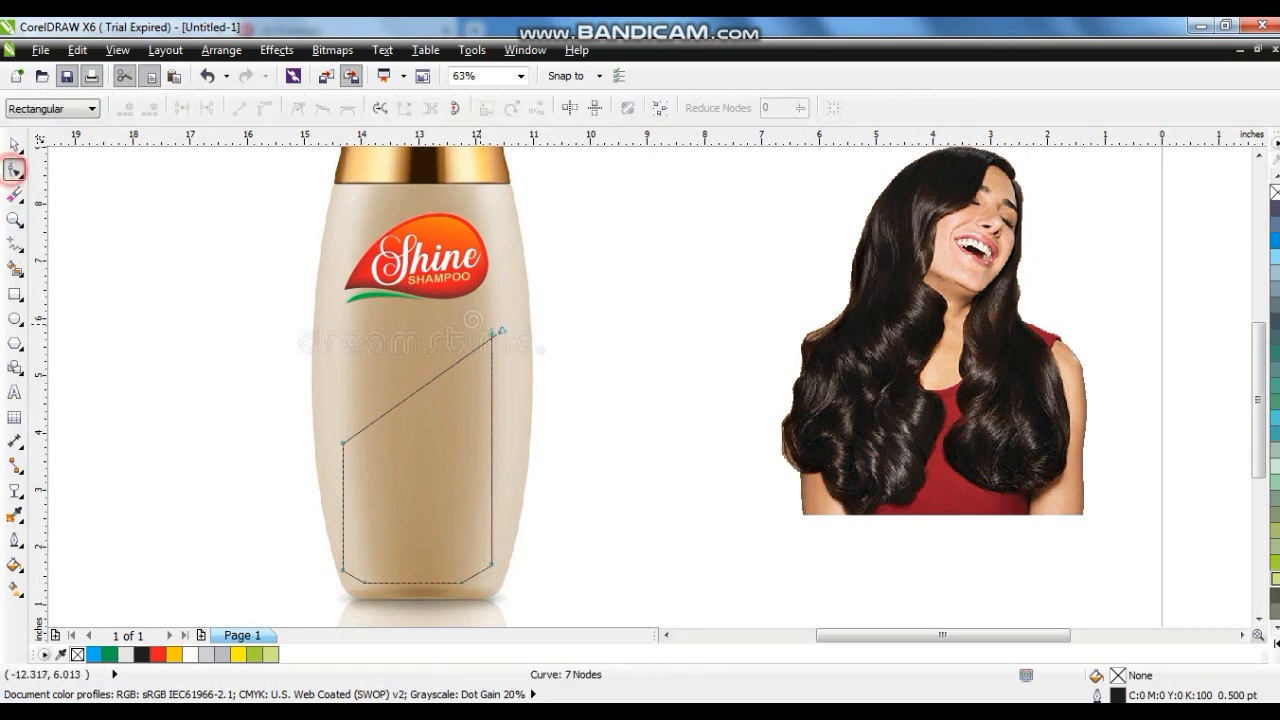
{"action": "left_click", "coordinate": [493, 333]}
{"action": "left_click", "coordinate": [611, 347]}
{"action": "left_click_drag", "start_coordinate": [604, 326], "coordinate": [287, 600]}
{"action": "left_click_drag", "start_coordinate": [612, 598], "coordinate": [263, 296]}
{"action": "left_click", "coordinate": [263, 107]}
{"action": "left_click", "coordinate": [476, 343]}
{"action": "left_click_drag", "start_coordinate": [441, 365], "coordinate": [454, 444]}
{"action": "left_click_drag", "start_coordinate": [391, 409], "coordinate": [392, 443]}
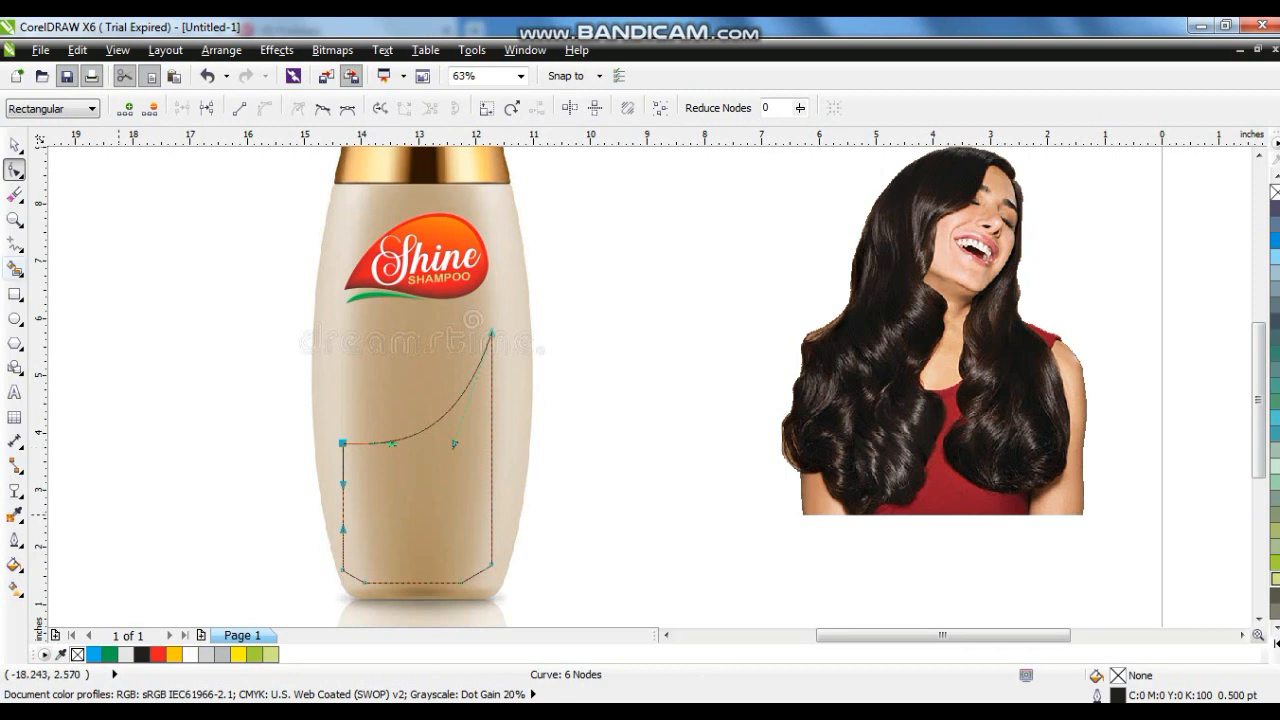
- Round the panel's bottom corners by adjusting their nodes
{"action": "left_click", "coordinate": [15, 219]}
{"action": "left_click", "coordinate": [391, 523]}
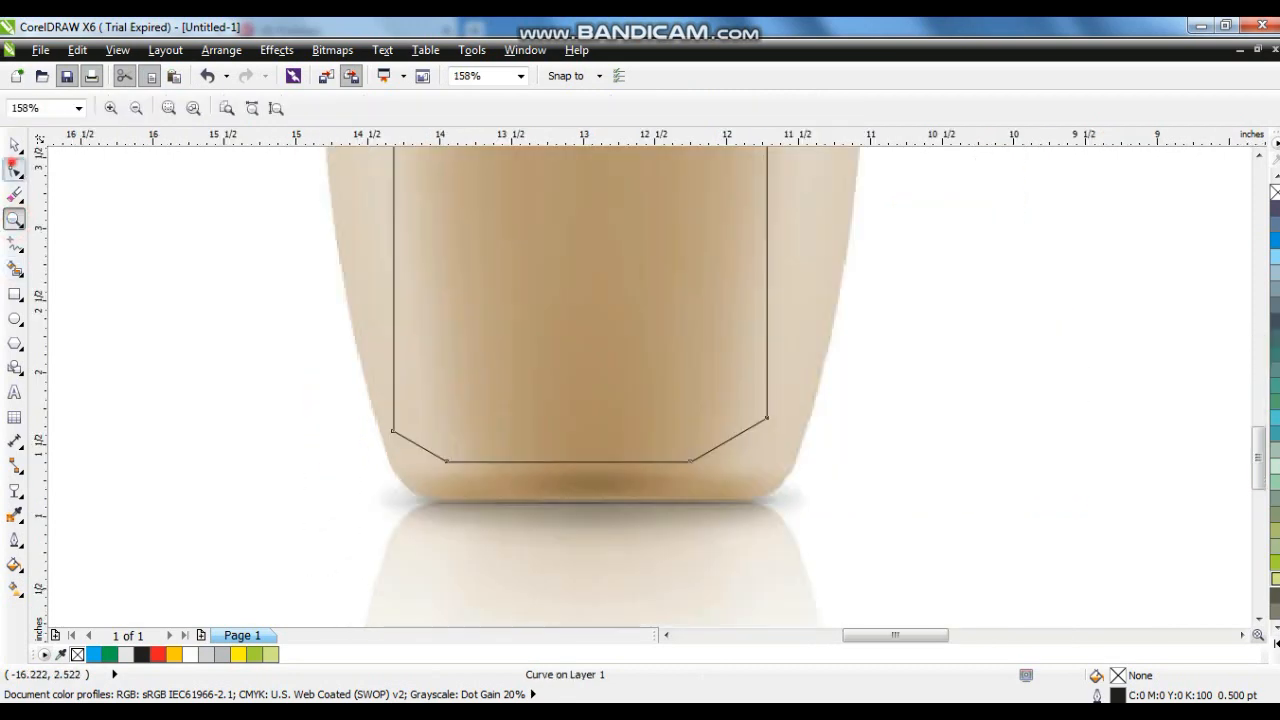
{"action": "left_click", "coordinate": [14, 168]}
{"action": "left_click_drag", "start_coordinate": [421, 447], "coordinate": [410, 456]}
{"action": "mouse_move", "coordinate": [729, 438]}
{"action": "left_mouse_down"}
{"action": "mouse_move", "coordinate": [737, 451]}
{"action": "mouse_move", "coordinate": [748, 442]}
{"action": "mouse_move", "coordinate": [737, 449]}
{"action": "left_mouse_up"}
{"action": "left_click", "coordinate": [9, 151]}
{"action": "left_click", "coordinate": [765, 489]}
- Scale the panel down slightly to about 94% so it fits inside the bottle
{"action": "key", "text": "shift+F2"}
{"action": "key", "text": "Escape"}
{"action": "left_click", "coordinate": [651, 444]}
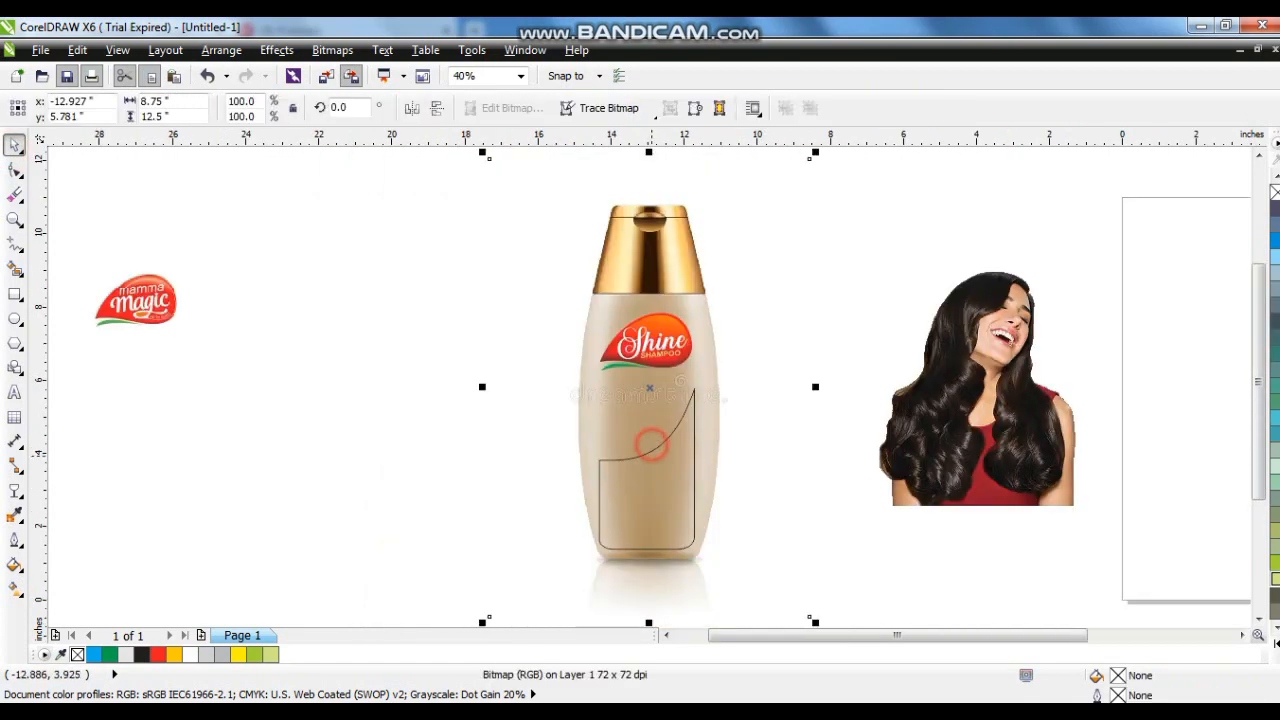
{"action": "left_click", "coordinate": [651, 449]}
{"action": "left_click_drag", "start_coordinate": [595, 555], "coordinate": [598, 545]}
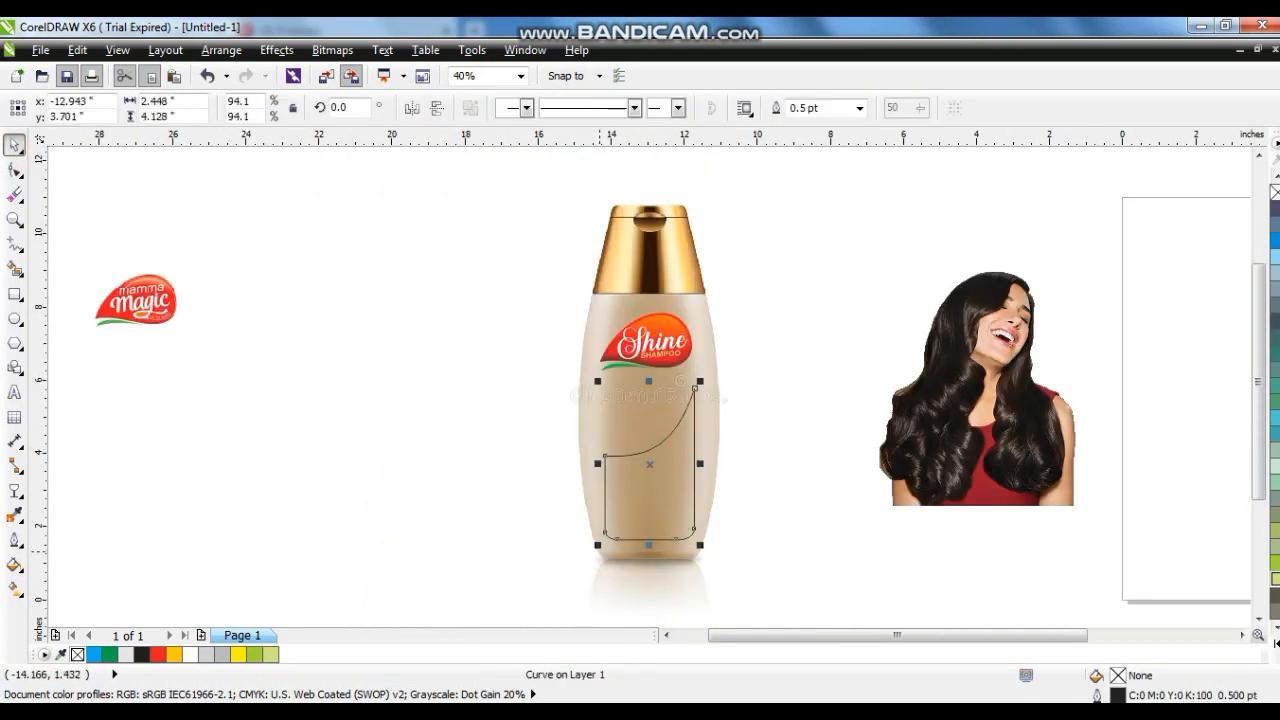
- Shrink the woman photo, mirror it horizontally, and place it on the bottle above the panel
{"action": "left_click", "coordinate": [1012, 474]}
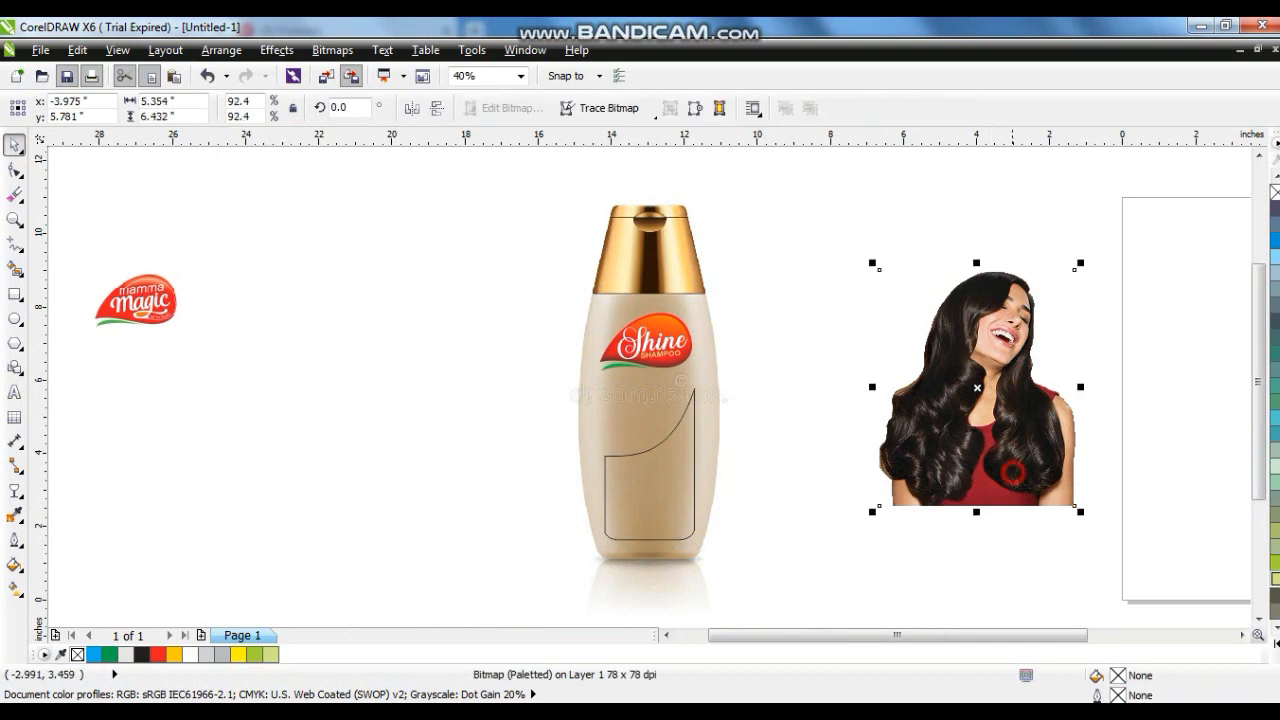
{"action": "left_click_drag", "start_coordinate": [1080, 263], "coordinate": [993, 368]}
{"action": "left_click_drag", "start_coordinate": [672, 489], "coordinate": [702, 506]}
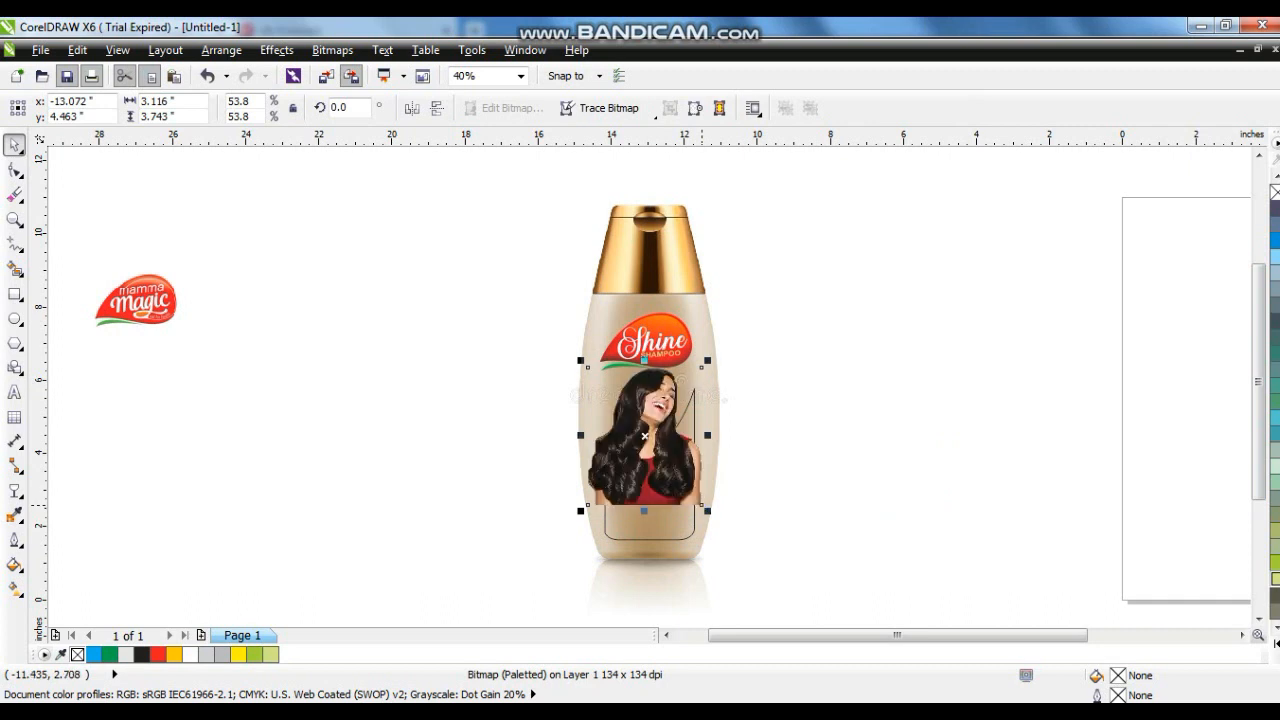
{"action": "scroll", "coordinate": [510, 485], "scroll_direction": "up", "scroll_amount": 1}
{"action": "left_click_drag", "start_coordinate": [811, 300], "coordinate": [795, 320]}
{"action": "left_click", "coordinate": [412, 108]}
{"action": "left_click_drag", "start_coordinate": [719, 446], "coordinate": [753, 465]}
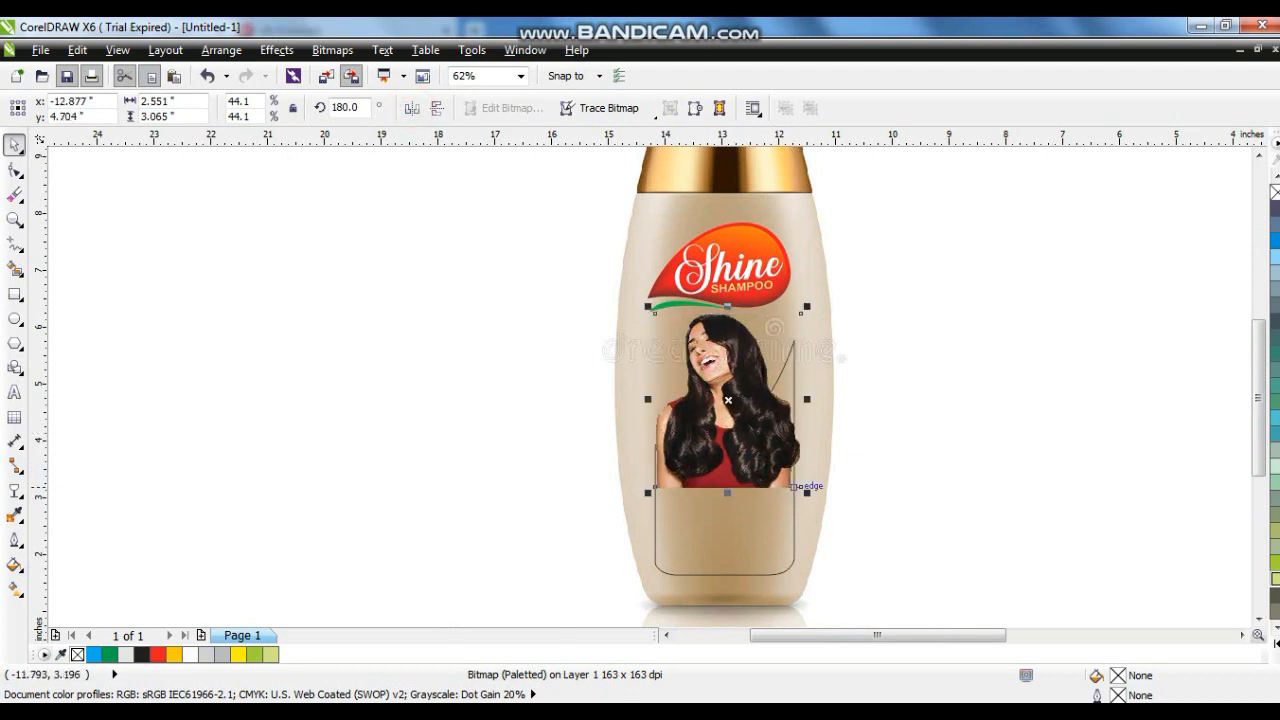
{"action": "left_click_drag", "start_coordinate": [806, 497], "coordinate": [818, 514]}
- Apply the Cylinder - Gold 01 fountain fill preset to the curved panel
{"action": "left_click", "coordinate": [795, 525]}
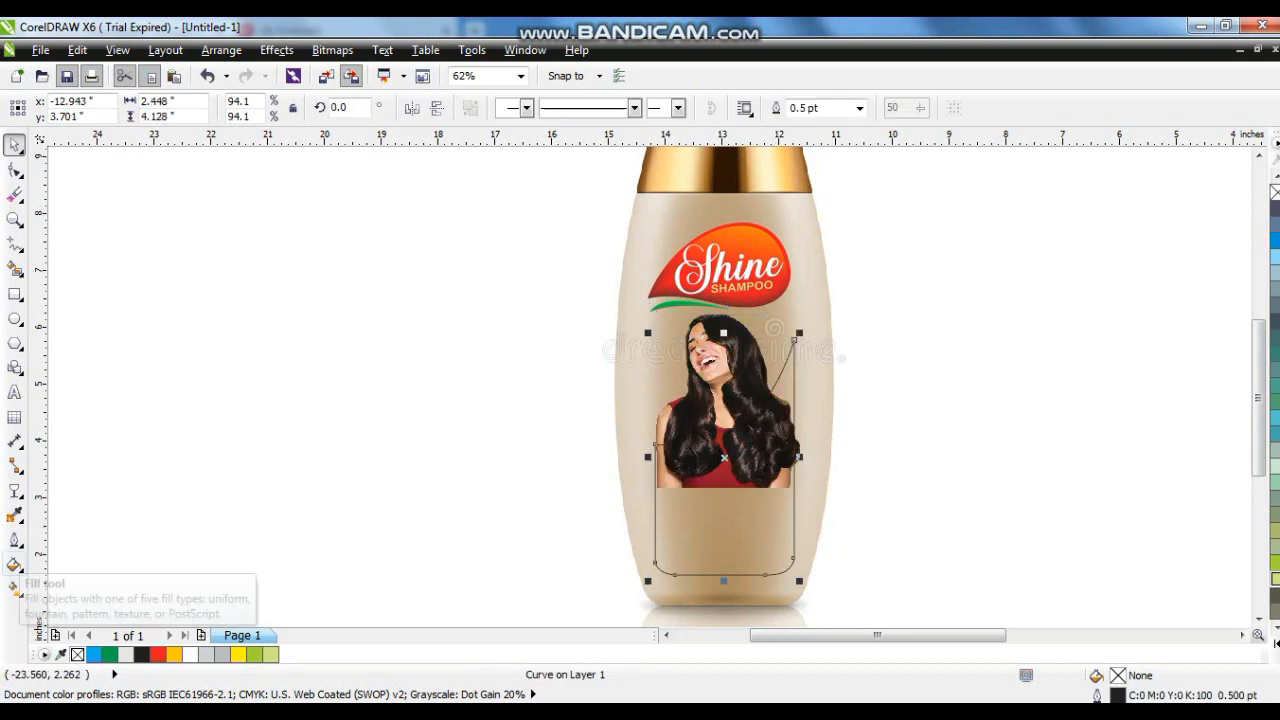
{"action": "left_click", "coordinate": [14, 565]}
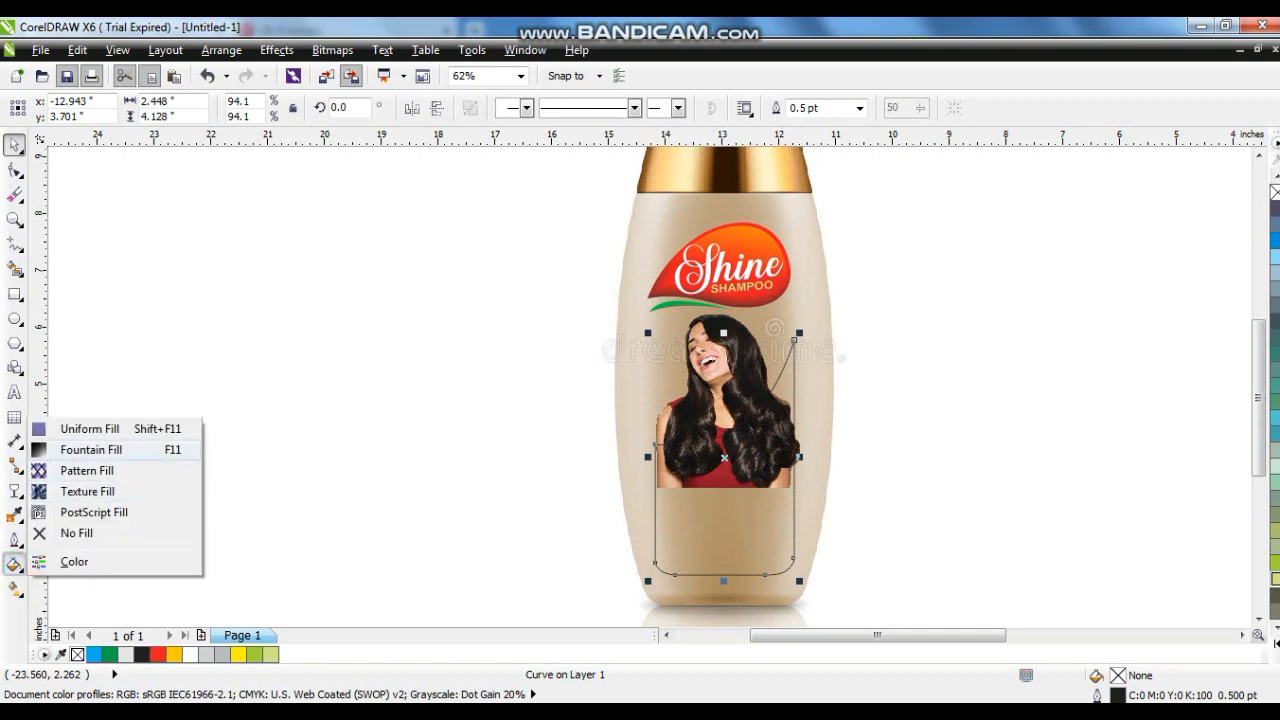
{"action": "left_click", "coordinate": [68, 452]}
{"action": "left_click", "coordinate": [562, 352]}
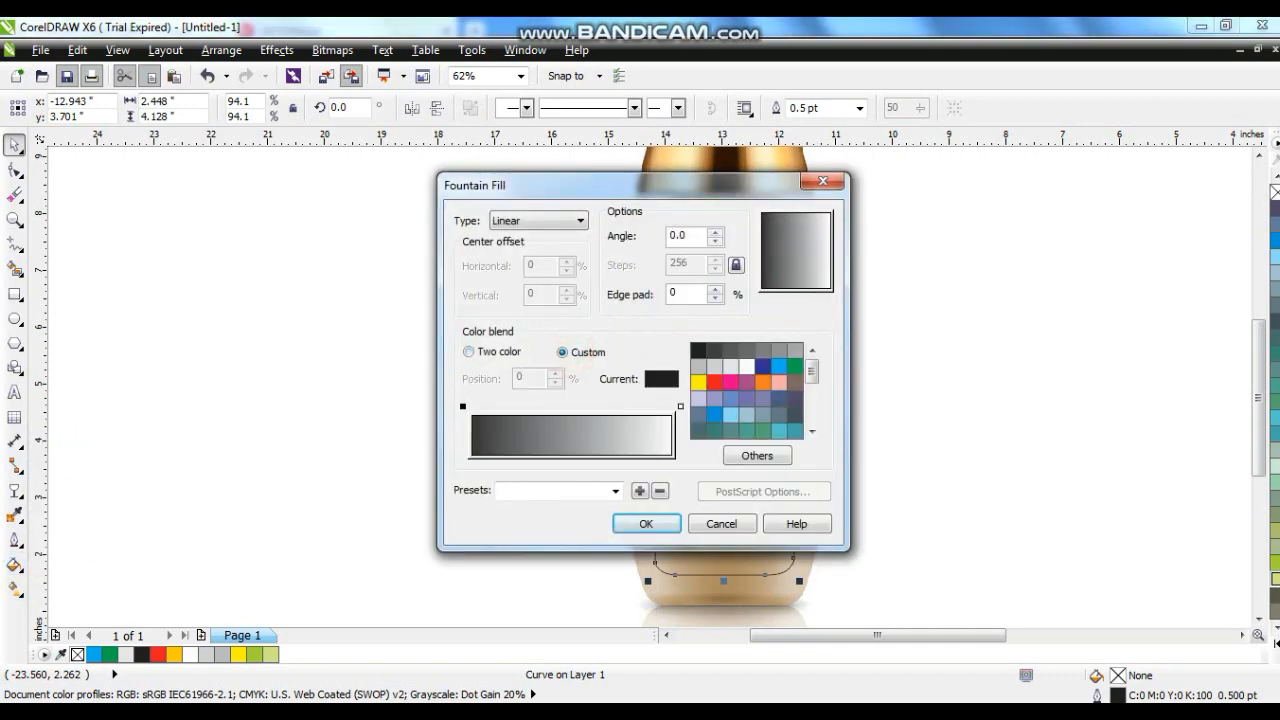
{"action": "left_click", "coordinate": [615, 491]}
{"action": "left_click", "coordinate": [614, 423]}
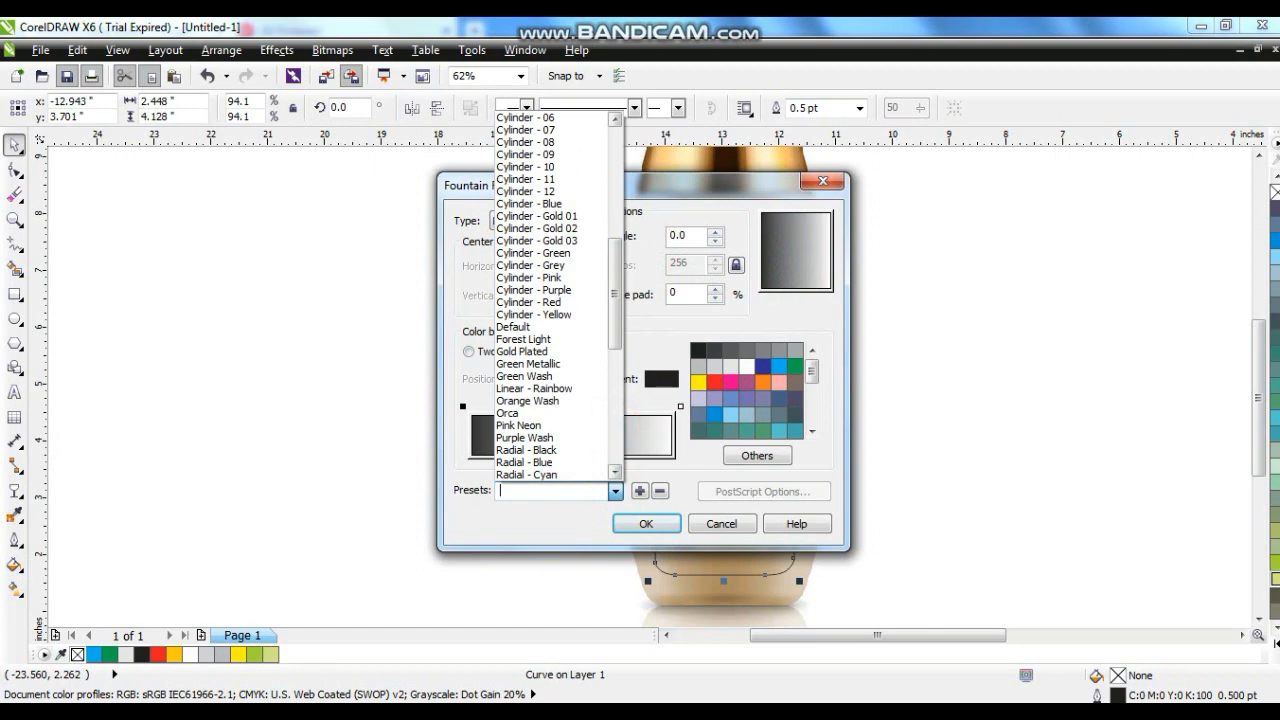
{"action": "left_click", "coordinate": [536, 216]}
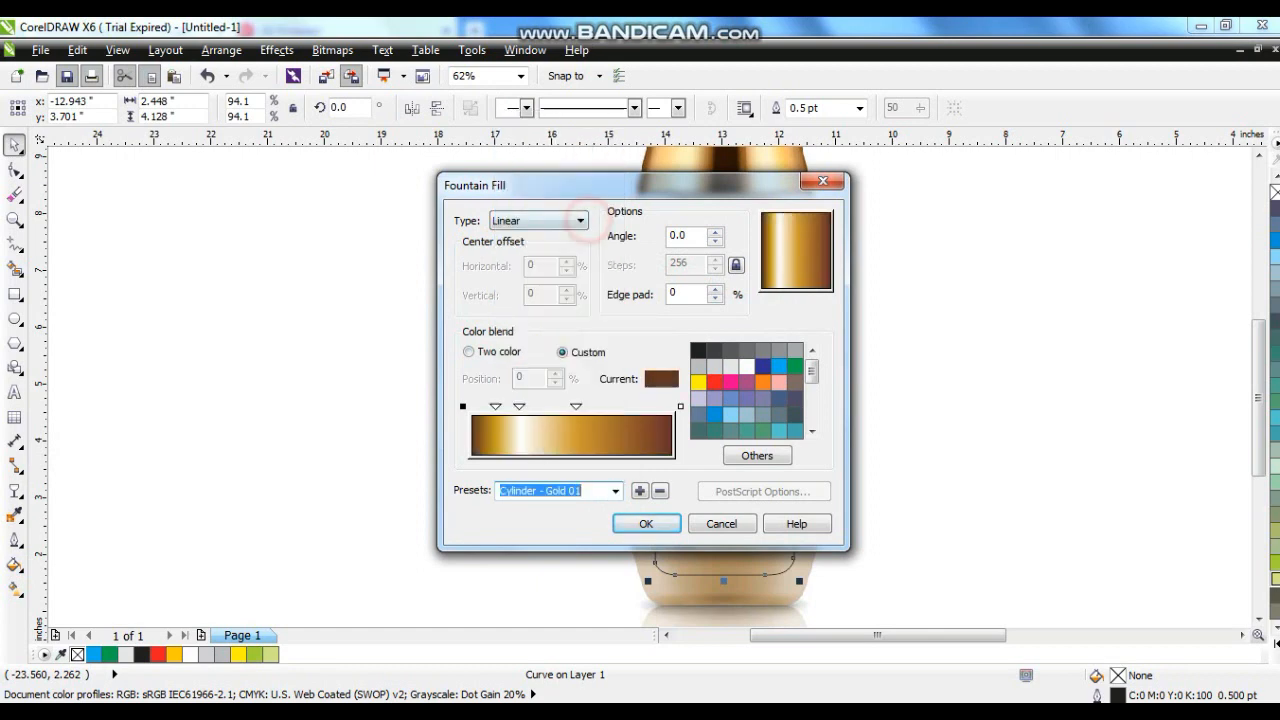
{"action": "left_click", "coordinate": [646, 524]}
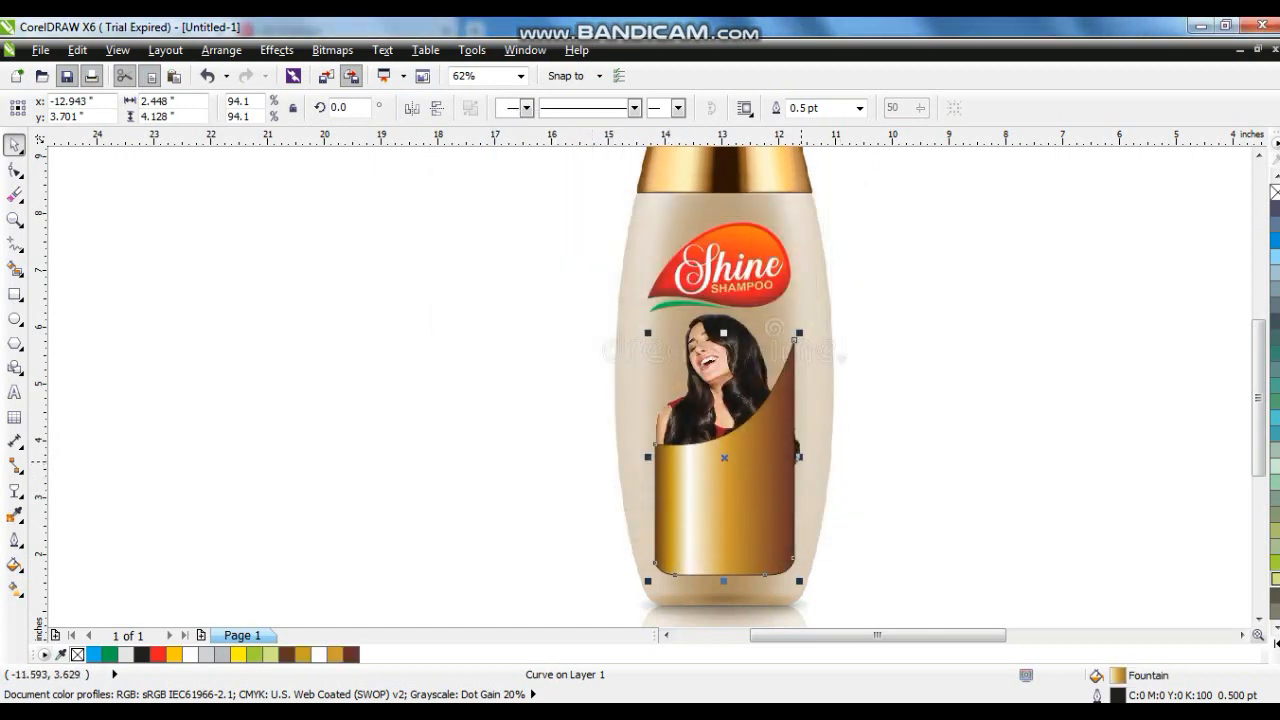
- Widen the gold panel slightly and shrink the photo to about 39% so it tucks behind the panel
{"action": "left_click_drag", "start_coordinate": [800, 456], "coordinate": [807, 456]}
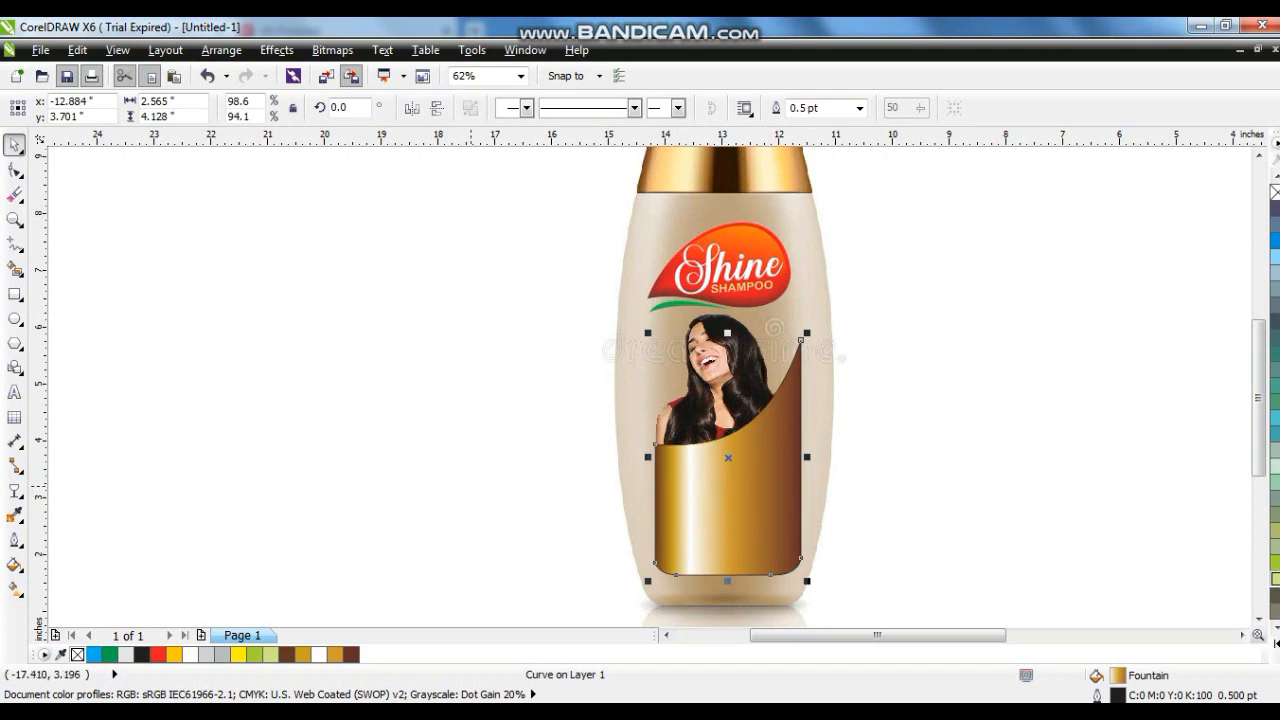
{"action": "left_click", "coordinate": [470, 487]}
{"action": "left_click", "coordinate": [694, 422]}
{"action": "left_click_drag", "start_coordinate": [806, 492], "coordinate": [789, 472]}
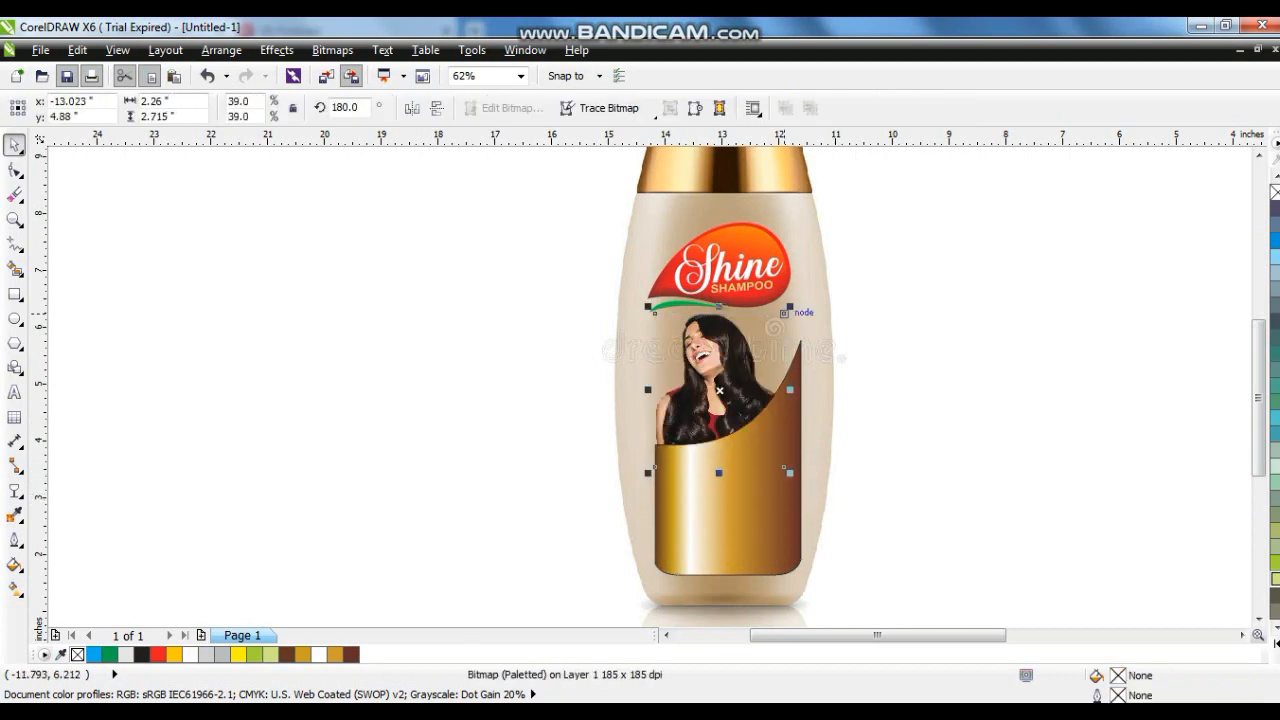
{"action": "left_click", "coordinate": [754, 470]}
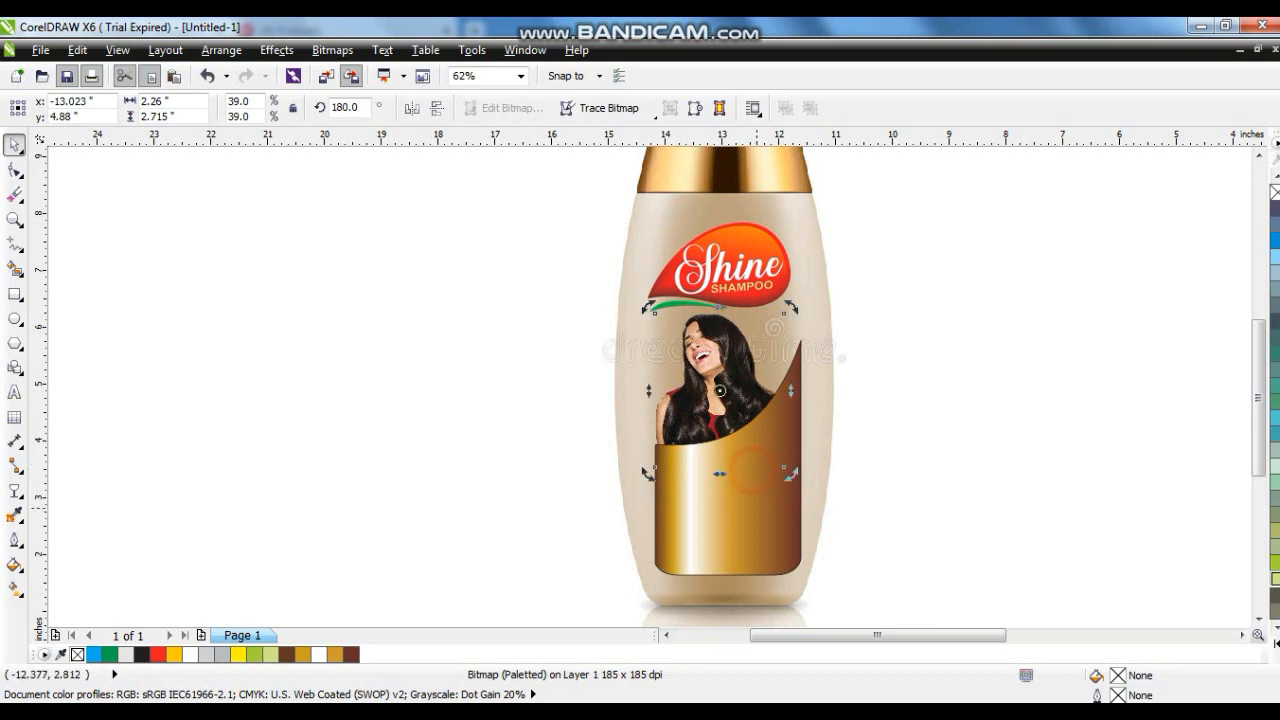
{"action": "left_click", "coordinate": [1051, 420]}
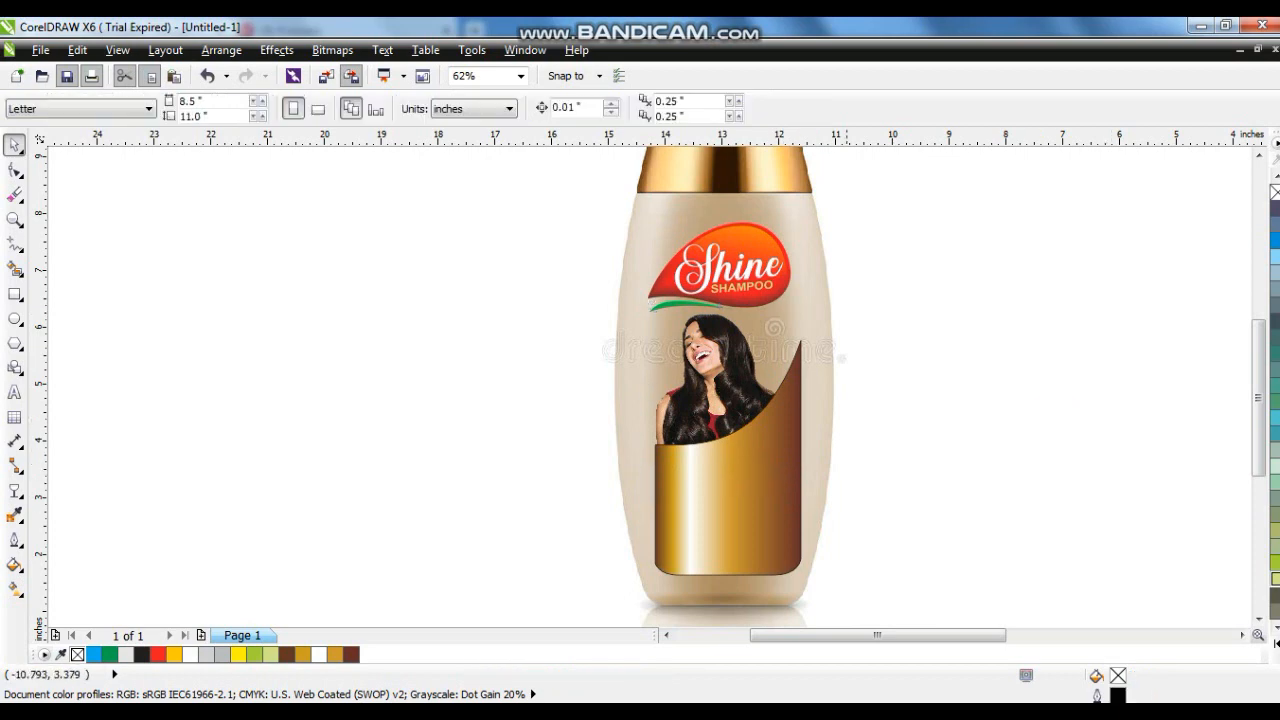
- Move the gold panel off the bottle to the side of the page
{"action": "left_click", "coordinate": [852, 467]}
{"action": "scroll", "coordinate": [852, 467], "scroll_direction": "down", "scroll_amount": 2}
{"action": "key", "text": "Escape"}
{"action": "left_click", "coordinate": [14, 219]}
{"action": "left_click_drag", "start_coordinate": [686, 294], "coordinate": [929, 535]}
{"action": "left_click_drag", "start_coordinate": [763, 537], "coordinate": [447, 236]}
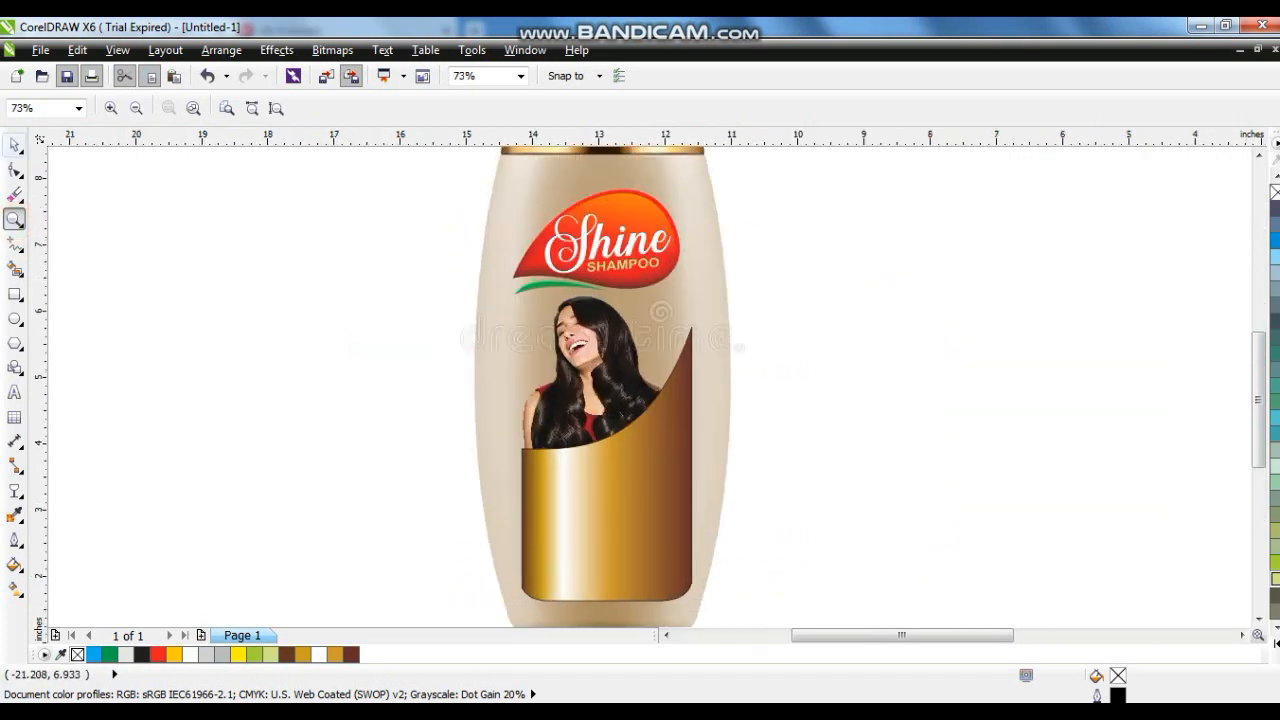
{"action": "left_click", "coordinate": [14, 145]}
{"action": "left_click_drag", "start_coordinate": [648, 548], "coordinate": [979, 523]}
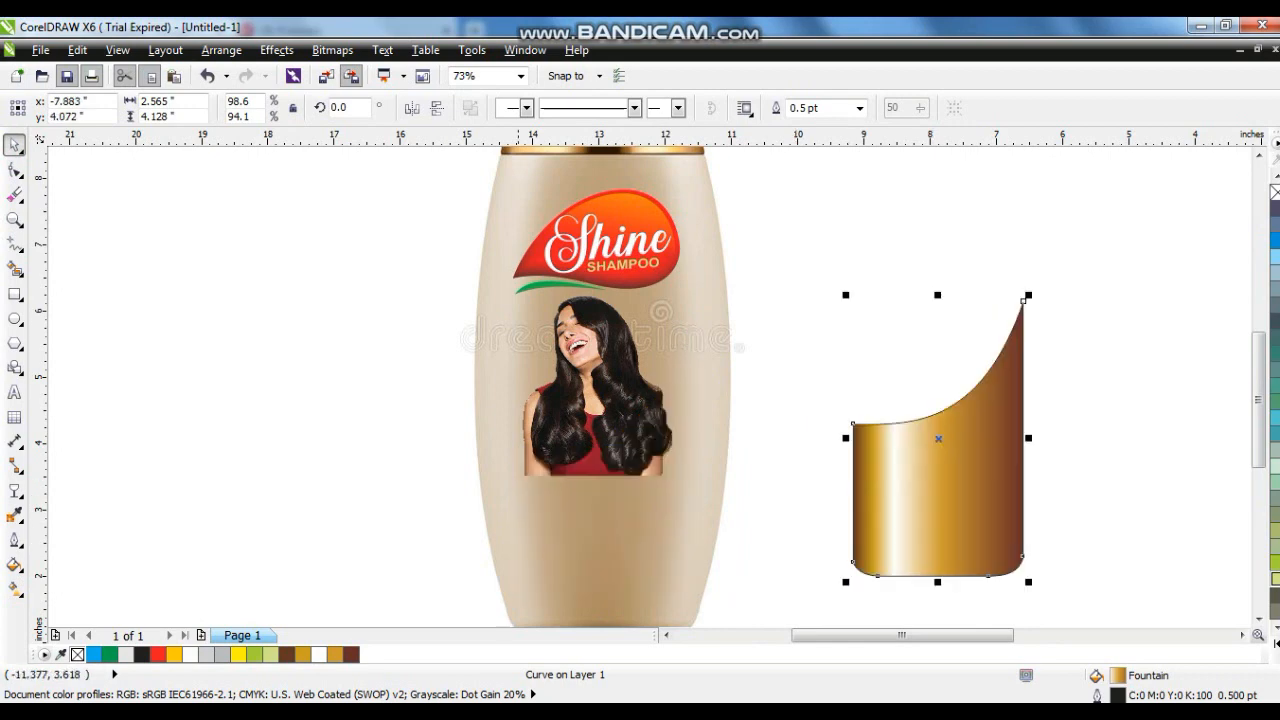
- Draw a curved stroke from below the logo down to the bottle's base and offset a copy slightly to the right
{"action": "left_click", "coordinate": [12, 241]}
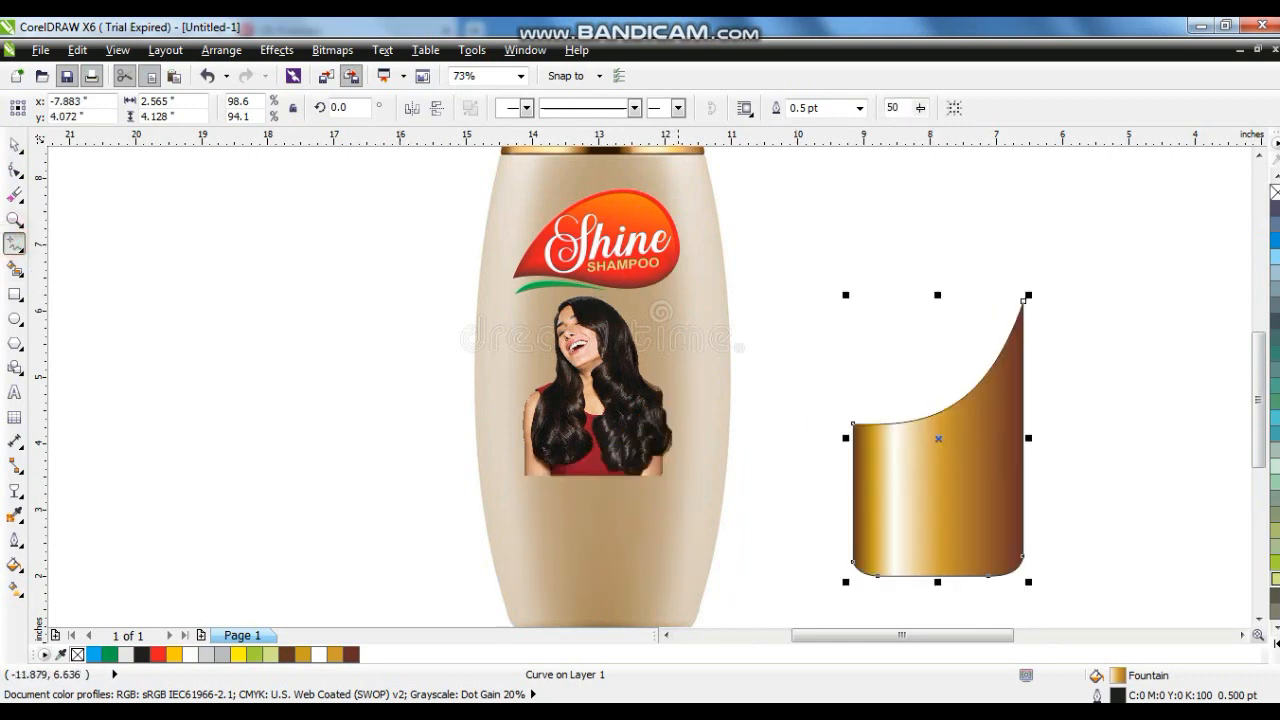
{"action": "left_click", "coordinate": [674, 266]}
{"action": "left_click", "coordinate": [607, 565]}
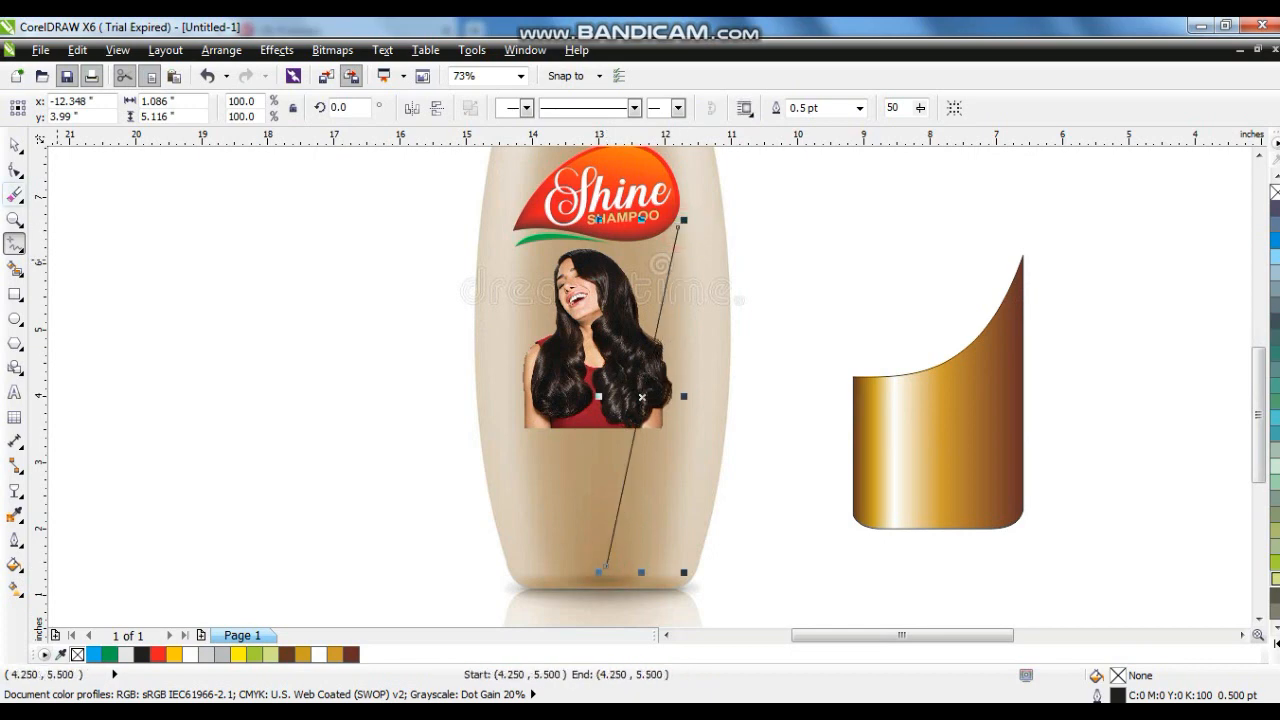
{"action": "left_click", "coordinate": [15, 170]}
{"action": "left_click_drag", "start_coordinate": [428, 200], "coordinate": [814, 543]}
{"action": "left_click", "coordinate": [263, 108]}
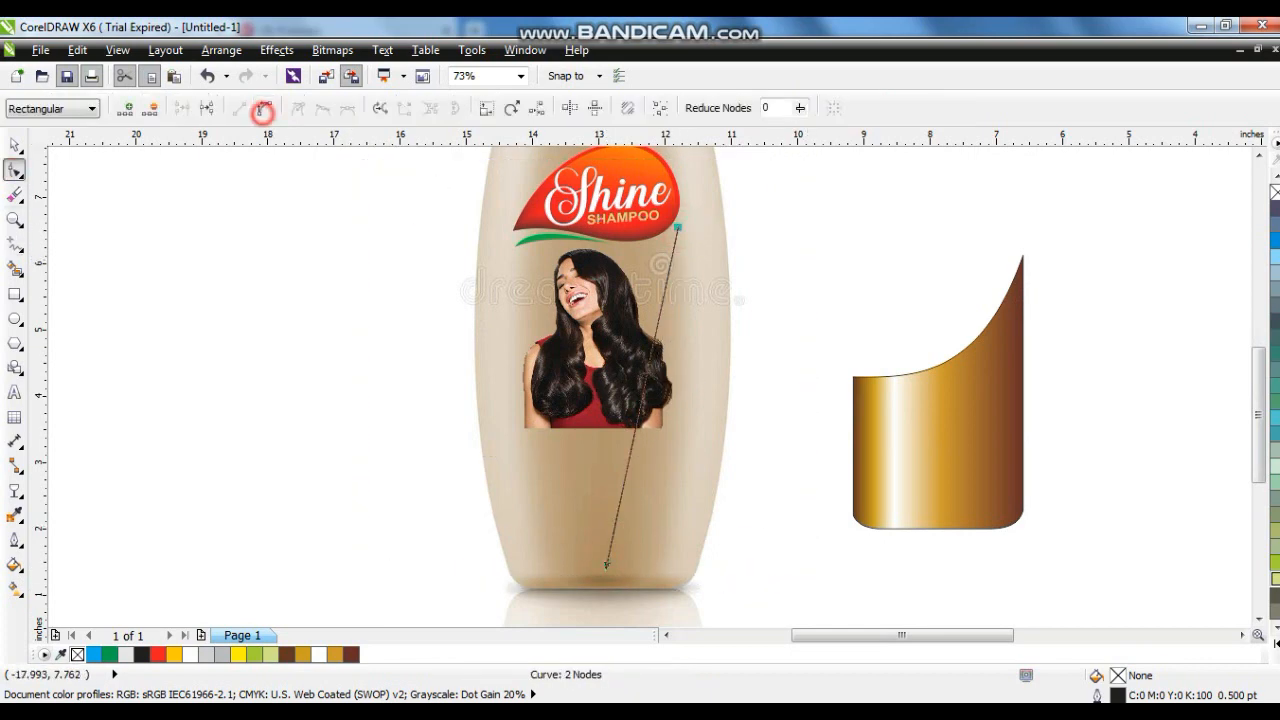
{"action": "left_click_drag", "start_coordinate": [654, 343], "coordinate": [725, 371]}
{"action": "left_click_drag", "start_coordinate": [631, 450], "coordinate": [669, 342]}
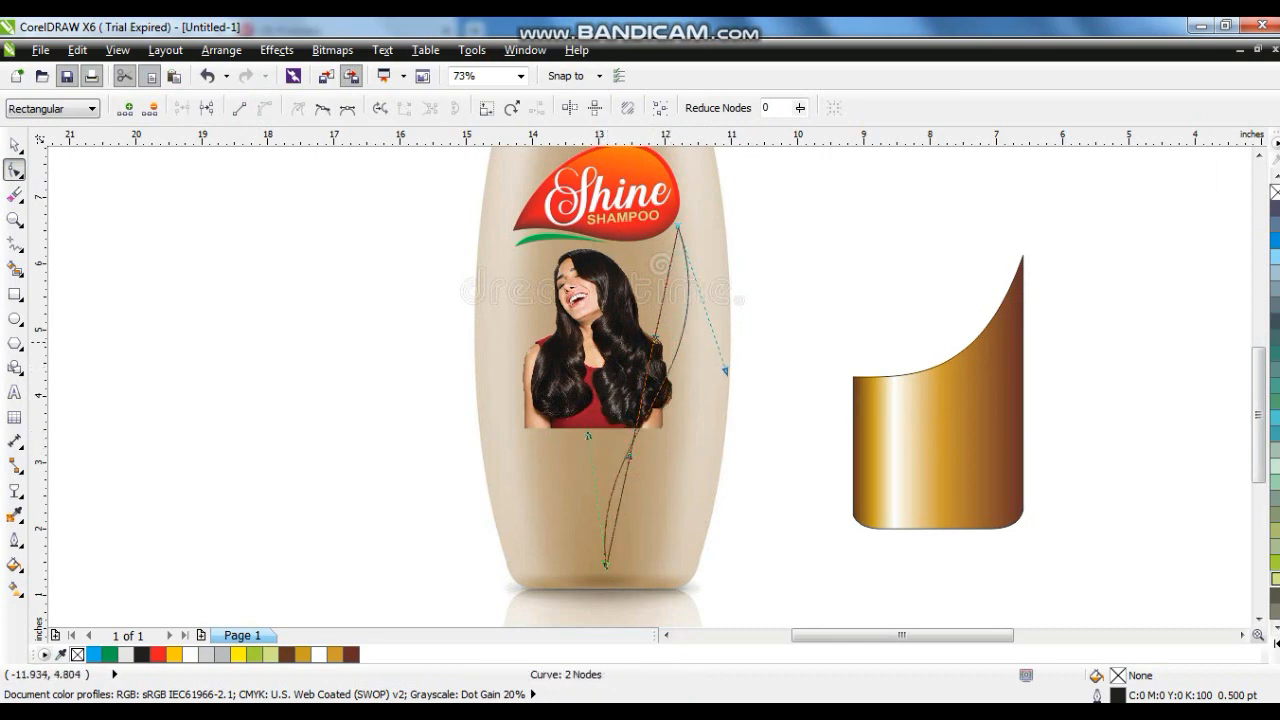
{"action": "left_click_drag", "start_coordinate": [663, 521], "coordinate": [586, 584]}
{"action": "left_click_drag", "start_coordinate": [633, 457], "coordinate": [685, 374]}
{"action": "left_click_drag", "start_coordinate": [544, 444], "coordinate": [552, 440]}
{"action": "left_click", "coordinate": [15, 146]}
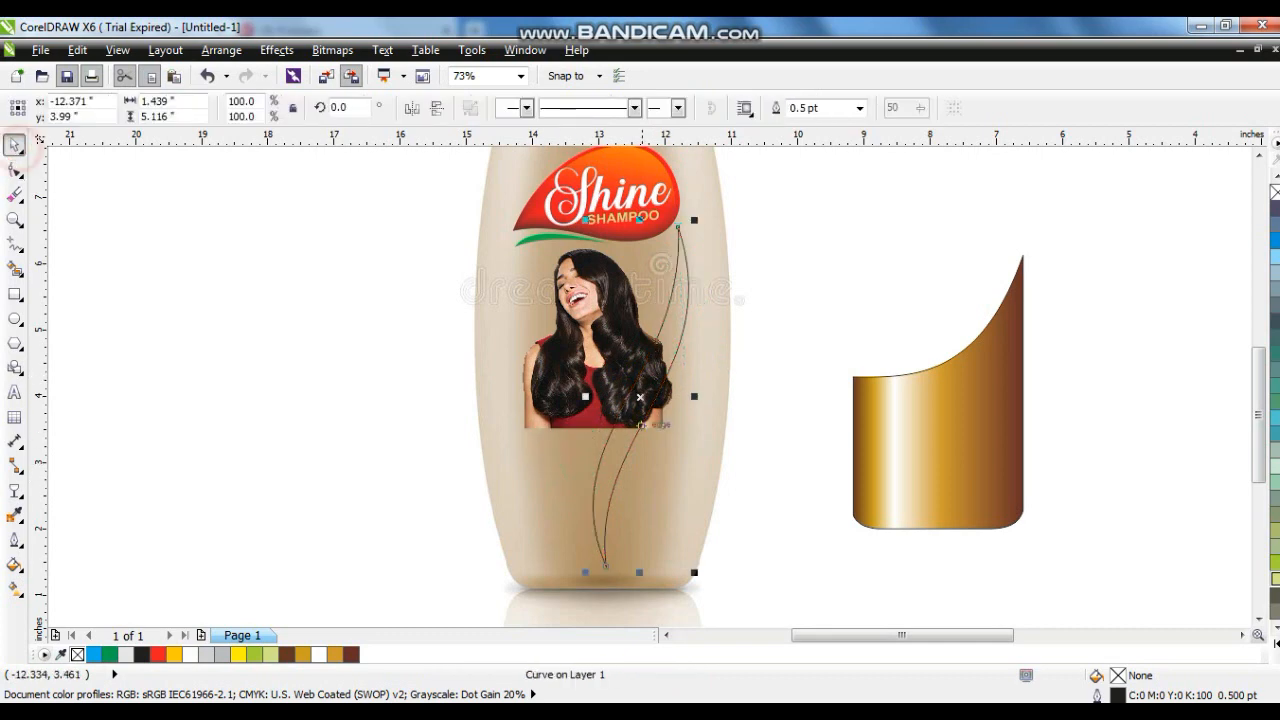
{"action": "left_click_drag", "start_coordinate": [645, 400], "coordinate": [666, 405]}
{"action": "right_click", "coordinate": [666, 405]}
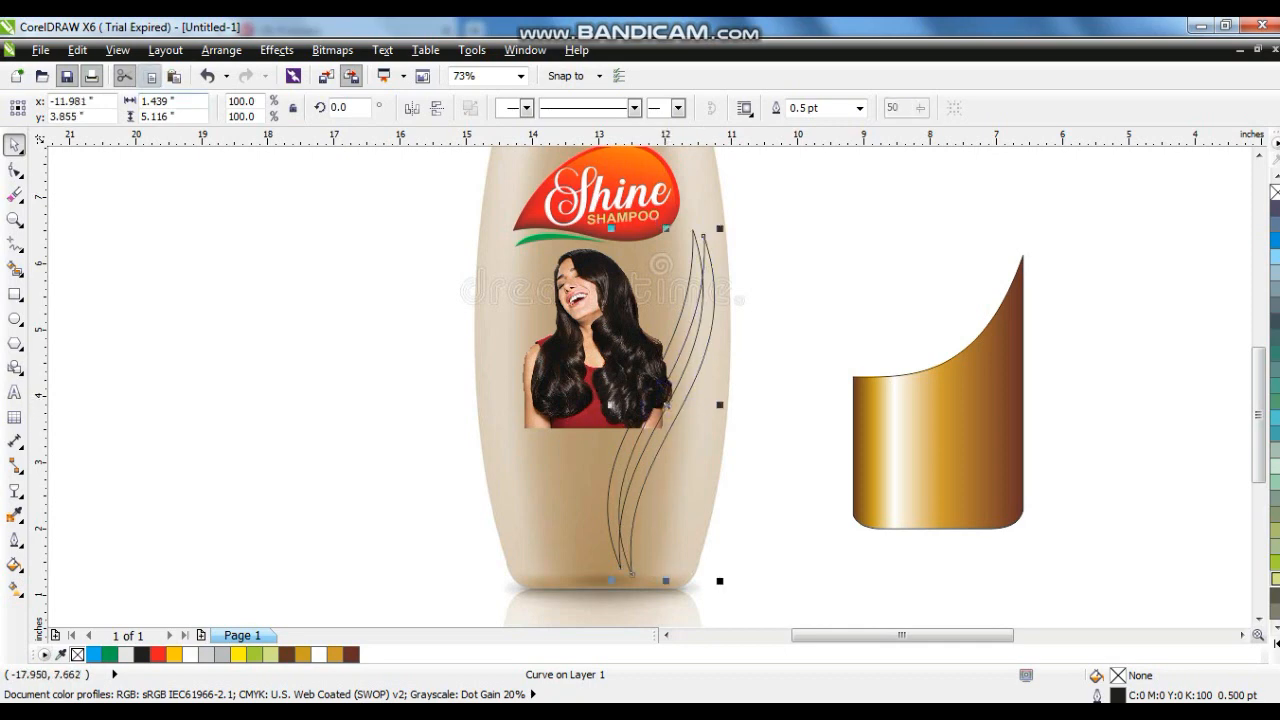
- Copy the gold panel's fill properties onto the curved ribbon shape and adjust its gradient direction
{"action": "left_click", "coordinate": [118, 50]}
{"action": "mouse_move", "coordinate": [78, 50]}
{"action": "left_click", "coordinate": [148, 316]}
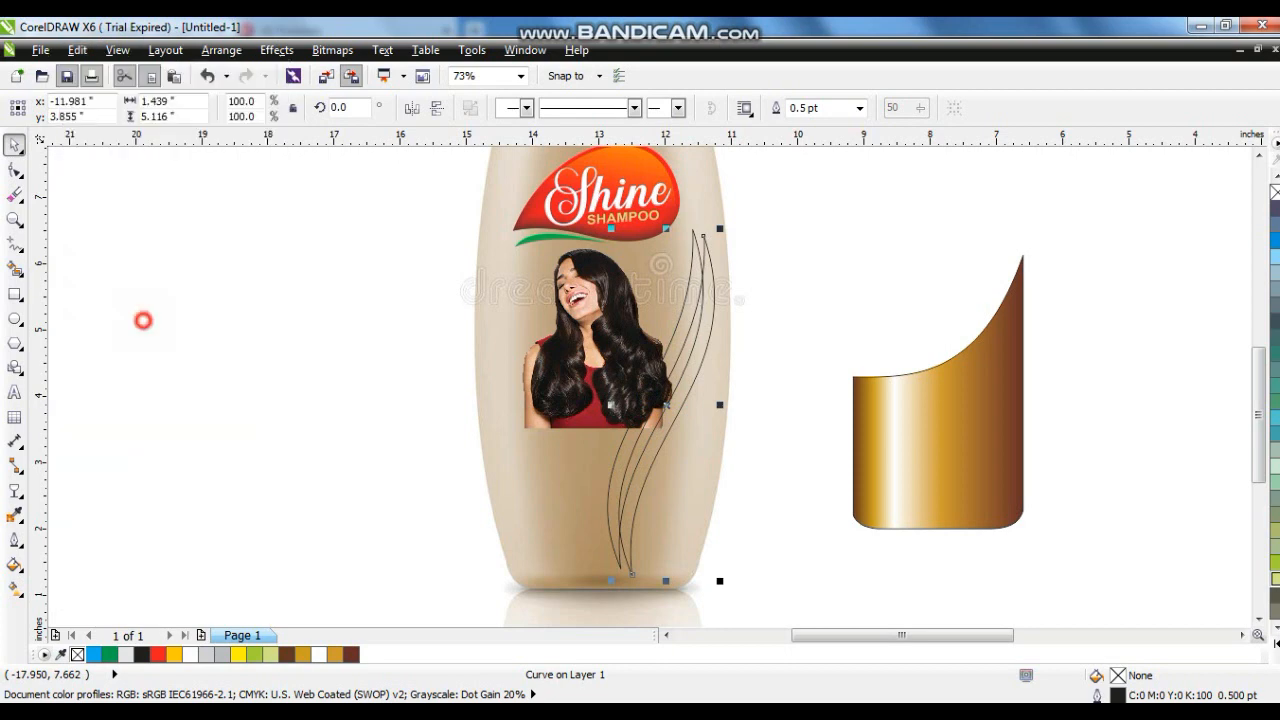
{"action": "left_click", "coordinate": [492, 354]}
{"action": "left_click", "coordinate": [664, 400]}
{"action": "left_click", "coordinate": [950, 454]}
{"action": "left_click", "coordinate": [681, 311]}
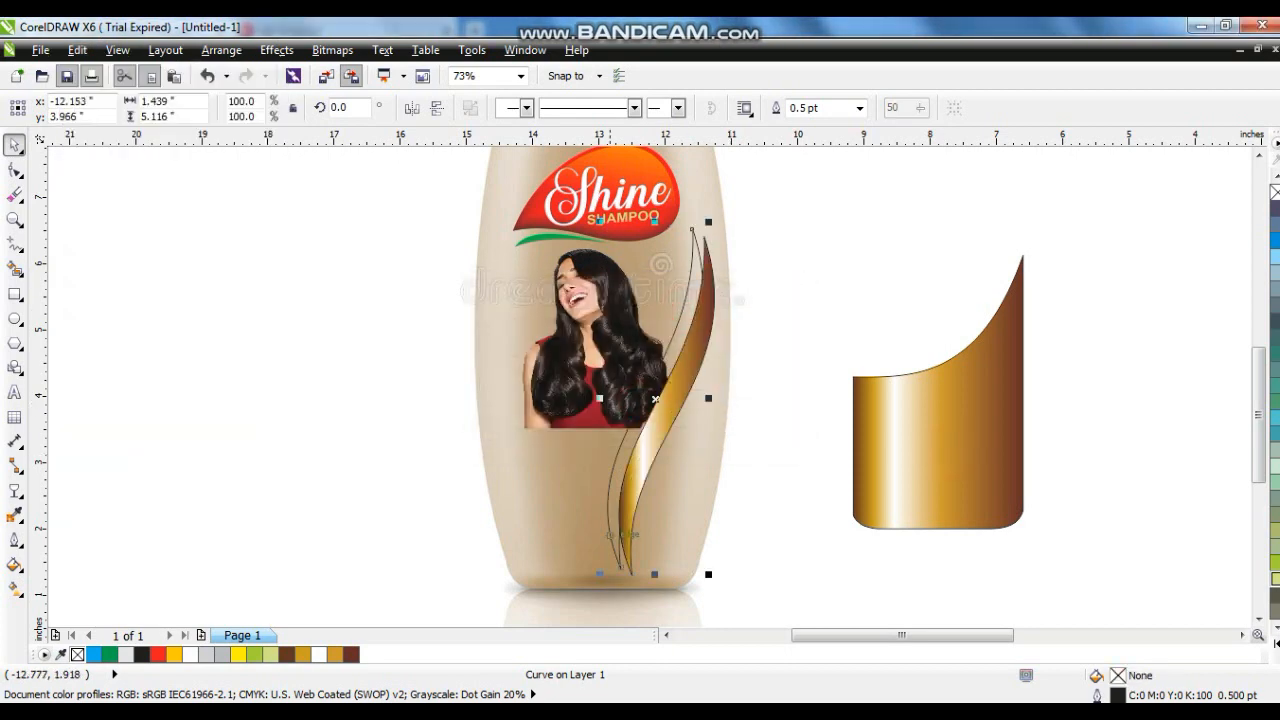
{"action": "left_click", "coordinate": [77, 49]}
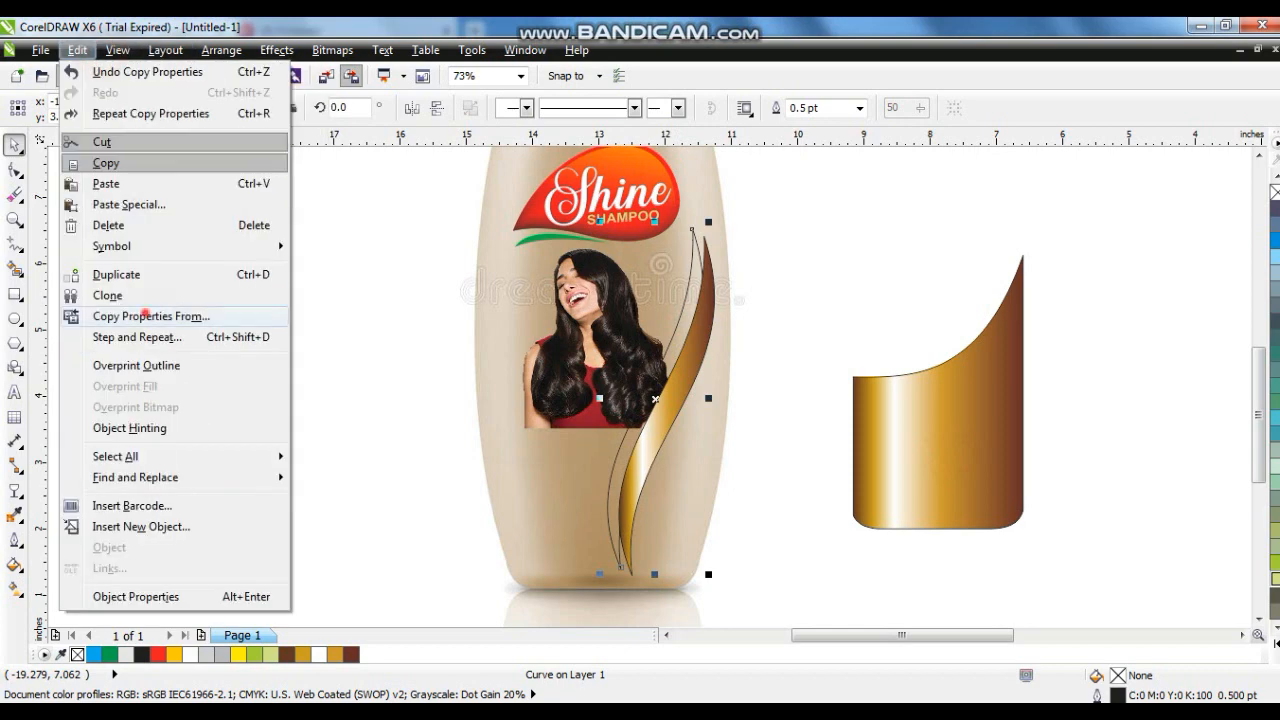
{"action": "left_click", "coordinate": [145, 316]}
{"action": "left_click", "coordinate": [663, 400]}
{"action": "left_click", "coordinate": [923, 466]}
{"action": "key", "text": "g"}
{"action": "mouse_move", "coordinate": [705, 313]}
{"action": "left_mouse_down"}
{"action": "mouse_move", "coordinate": [640, 530]}
{"action": "mouse_move", "coordinate": [643, 480]}
{"action": "left_mouse_up"}
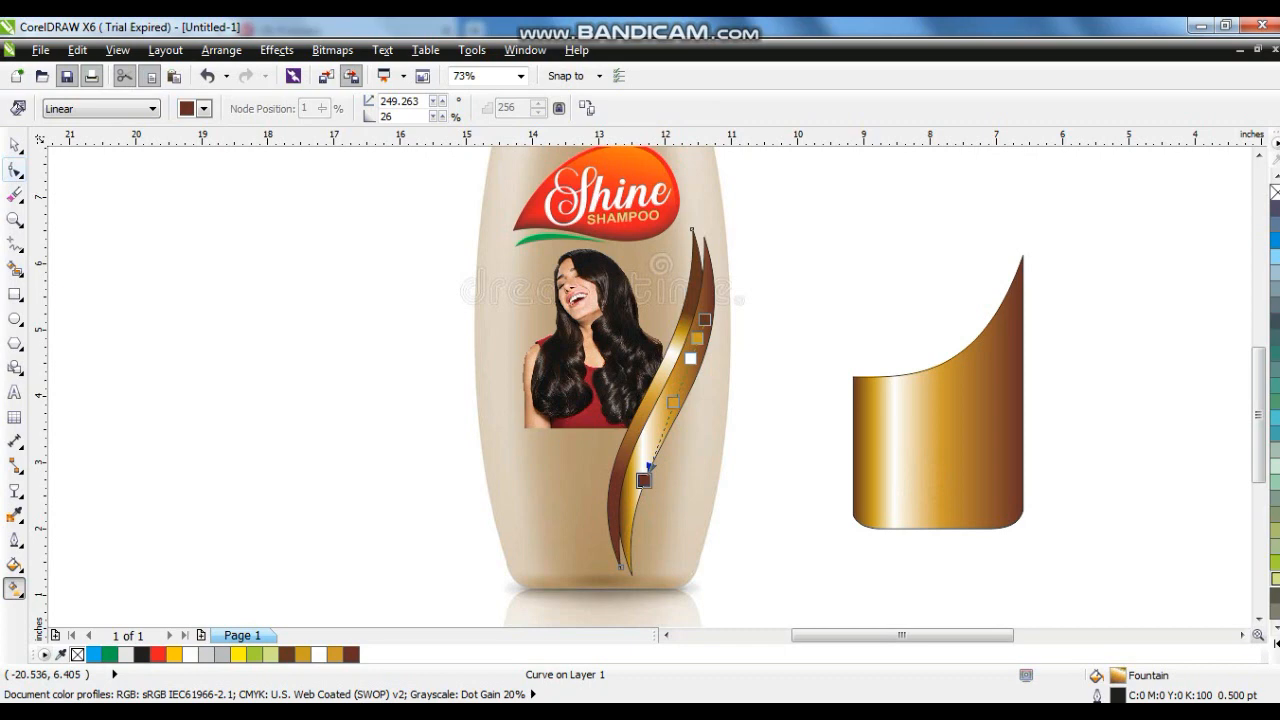
{"action": "left_click", "coordinate": [14, 145]}
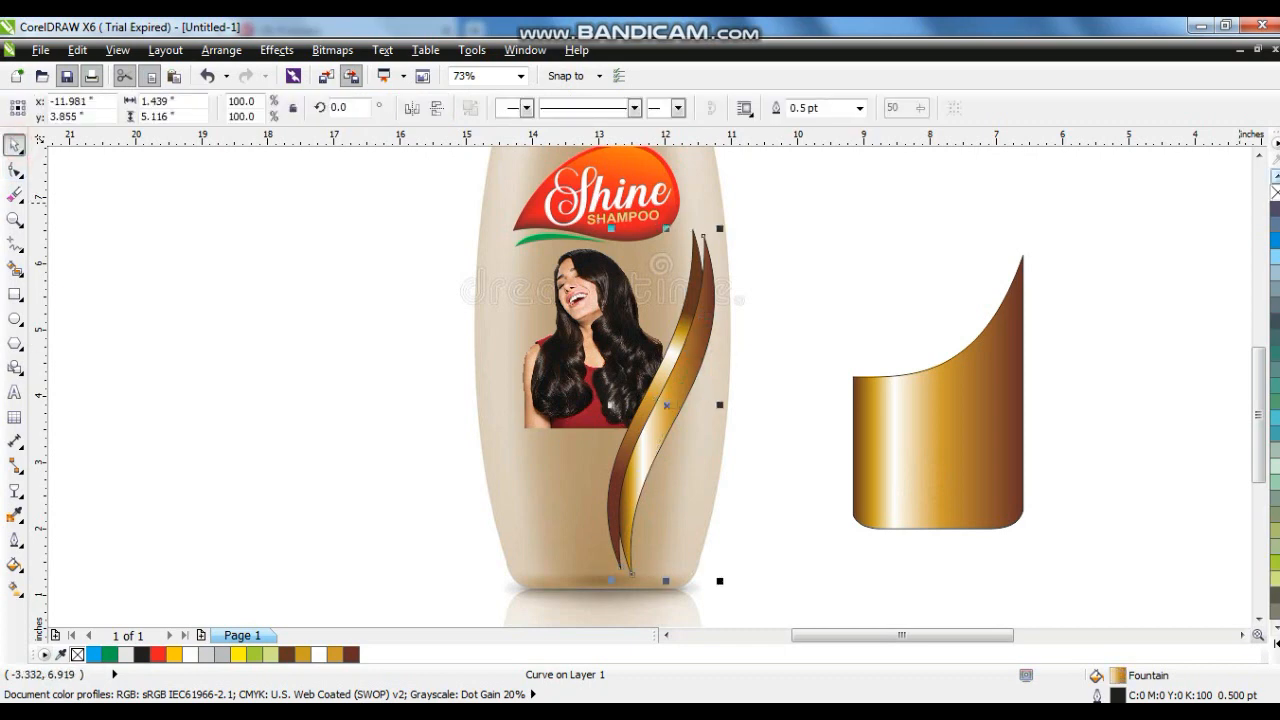
- Remove the ribbon's outline and turn it into a PowerClip on the bottle
{"action": "right_click", "coordinate": [1275, 192]}
{"action": "right_click", "coordinate": [700, 293]}
{"action": "left_click", "coordinate": [765, 32]}
{"action": "left_click", "coordinate": [611, 481]}
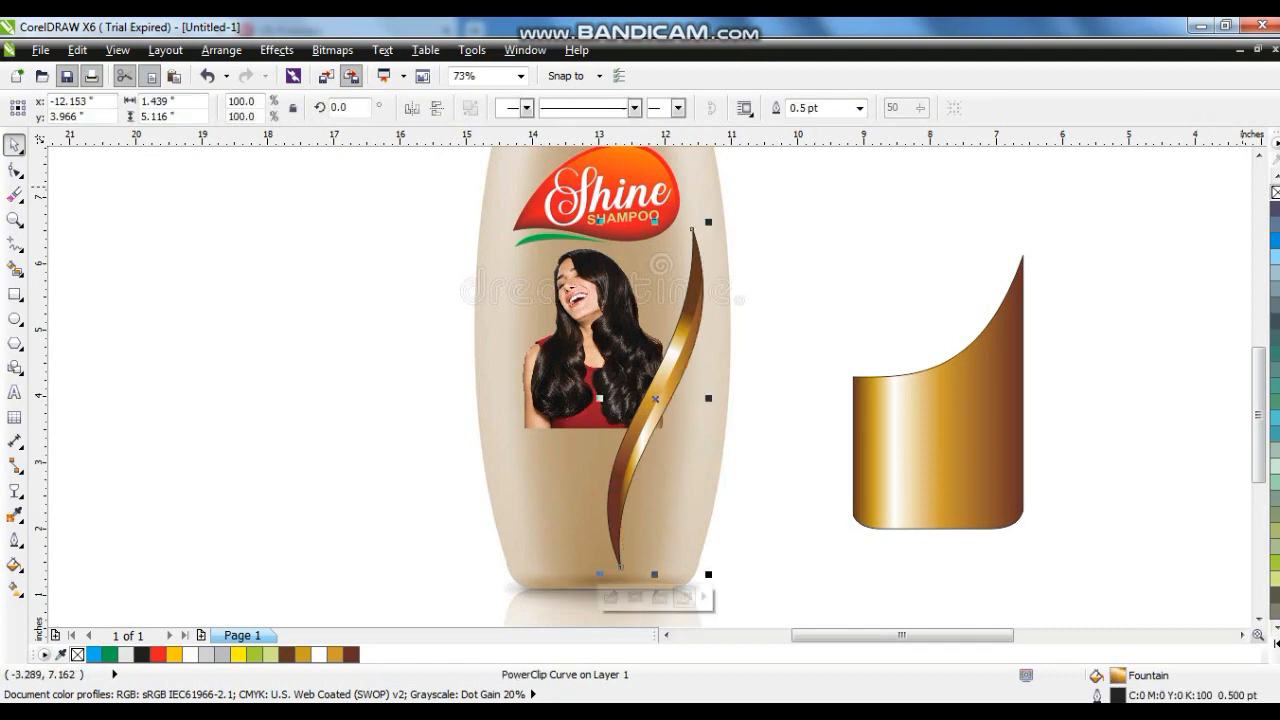
- Delete the gold panel beside the bottle
{"action": "left_click", "coordinate": [1109, 291]}
{"action": "left_click", "coordinate": [931, 457]}
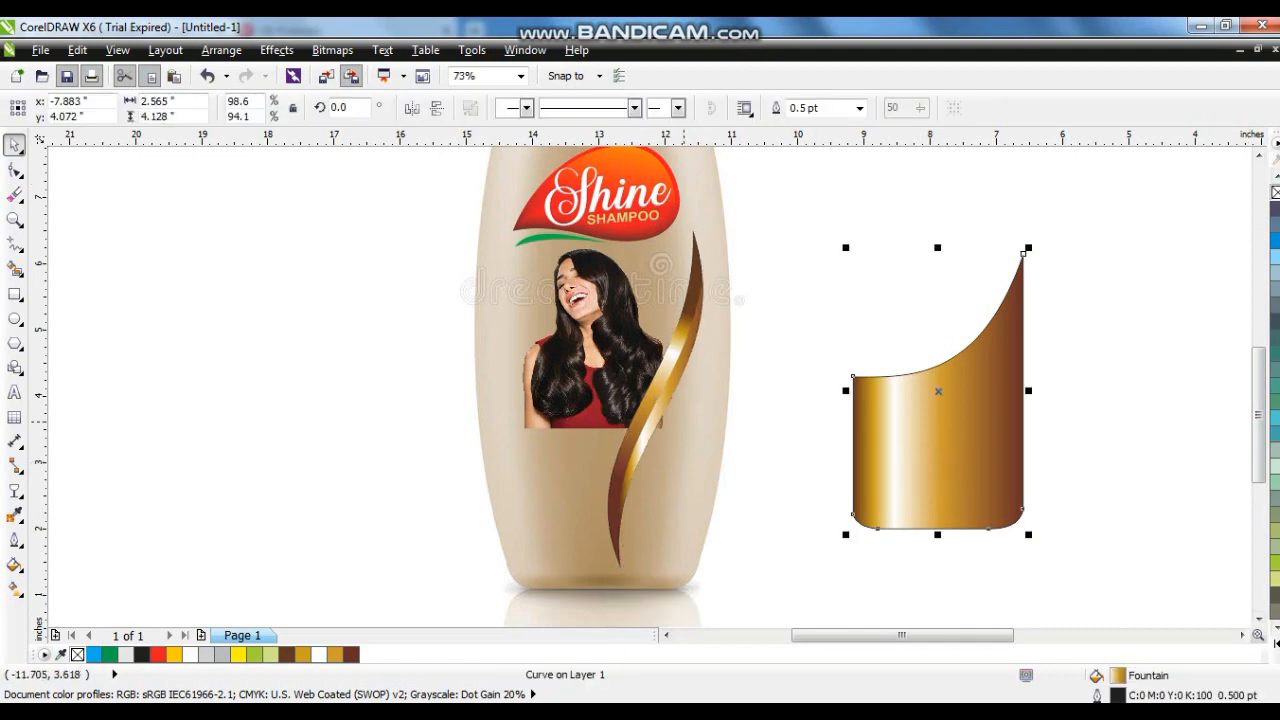
{"action": "key", "text": "Delete"}
- Mirror a copy of the ribbon horizontally and move it left to form a V shape
{"action": "left_click", "coordinate": [661, 377]}
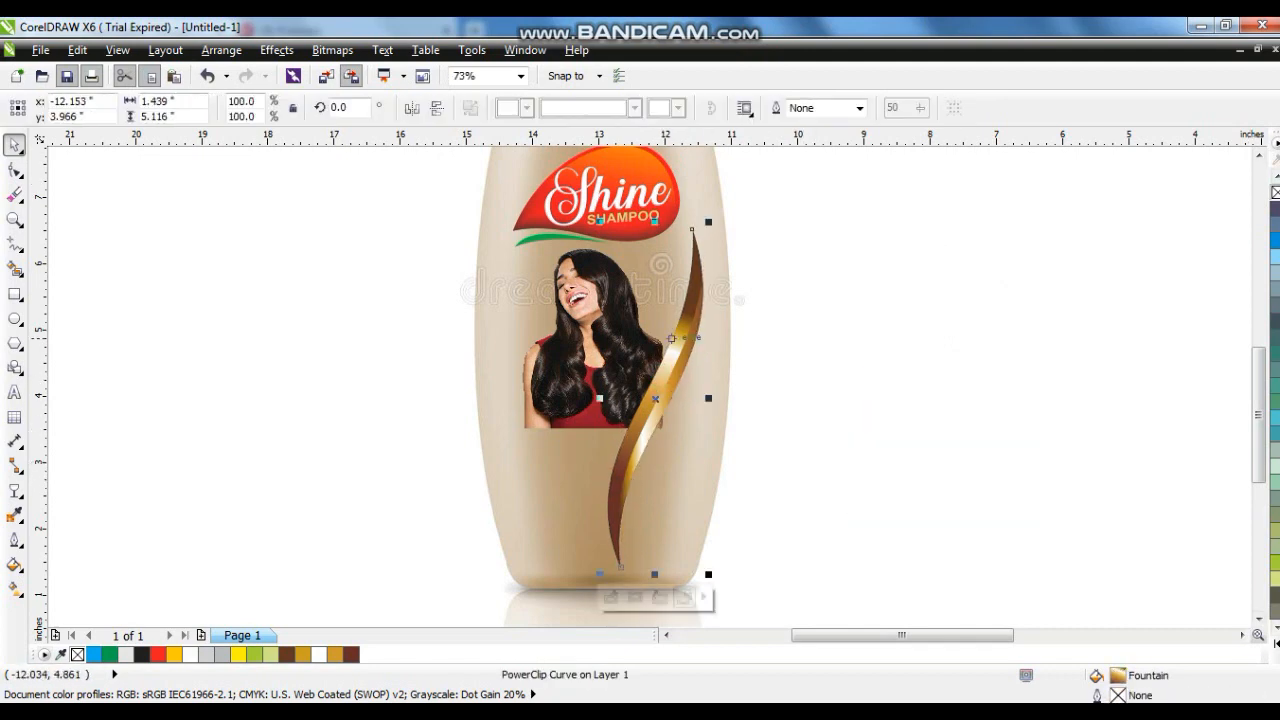
{"action": "left_click", "coordinate": [411, 108]}
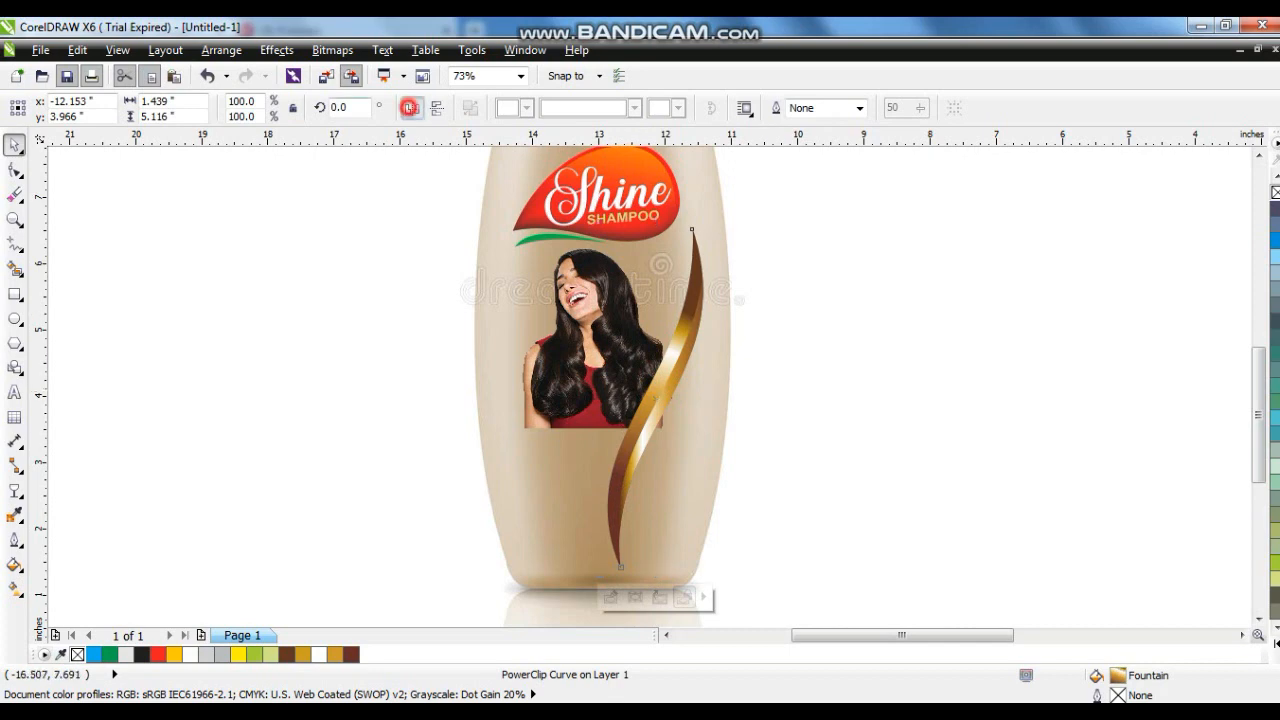
{"action": "left_click_drag", "start_coordinate": [664, 434], "coordinate": [607, 434]}
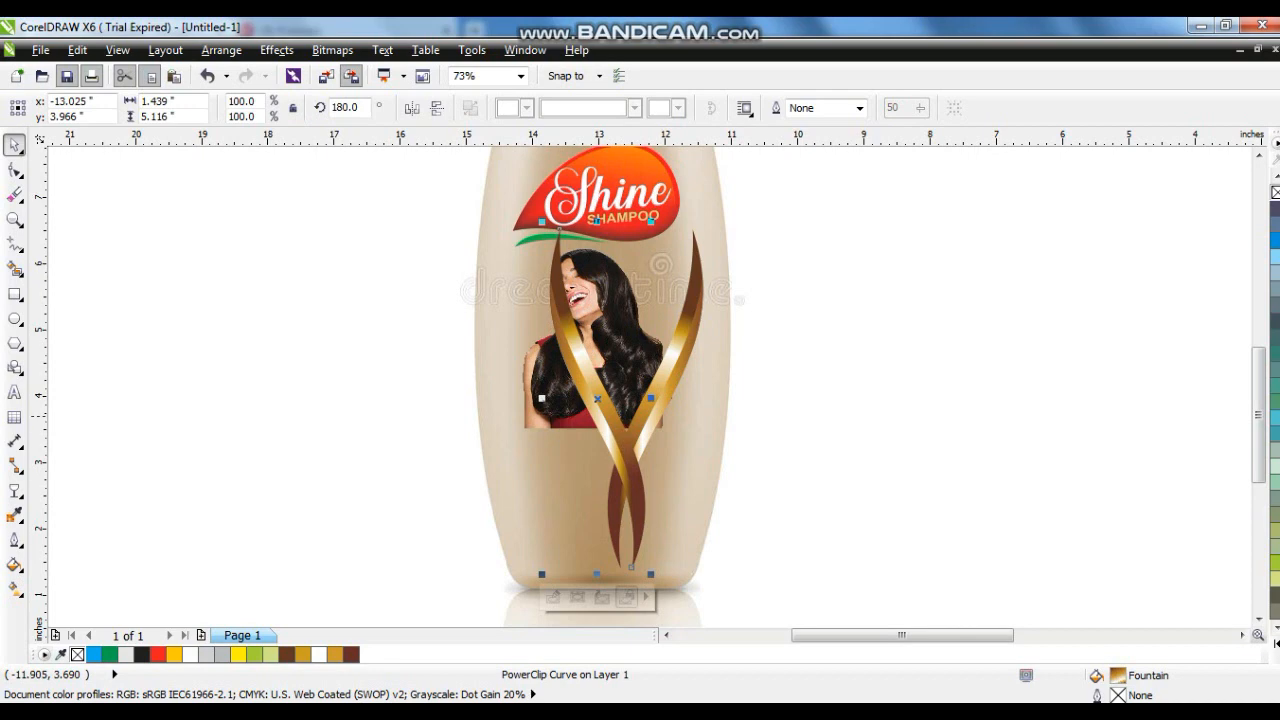
- Scale the left ribbon to about 84% and rotate it to about 196 degrees
{"action": "left_click_drag", "start_coordinate": [541, 222], "coordinate": [557, 276]}
{"action": "left_click", "coordinate": [641, 493]}
{"action": "left_click_drag", "start_coordinate": [651, 574], "coordinate": [676, 532]}
{"action": "left_click", "coordinate": [648, 487]}
{"action": "left_click_drag", "start_coordinate": [648, 487], "coordinate": [582, 449]}
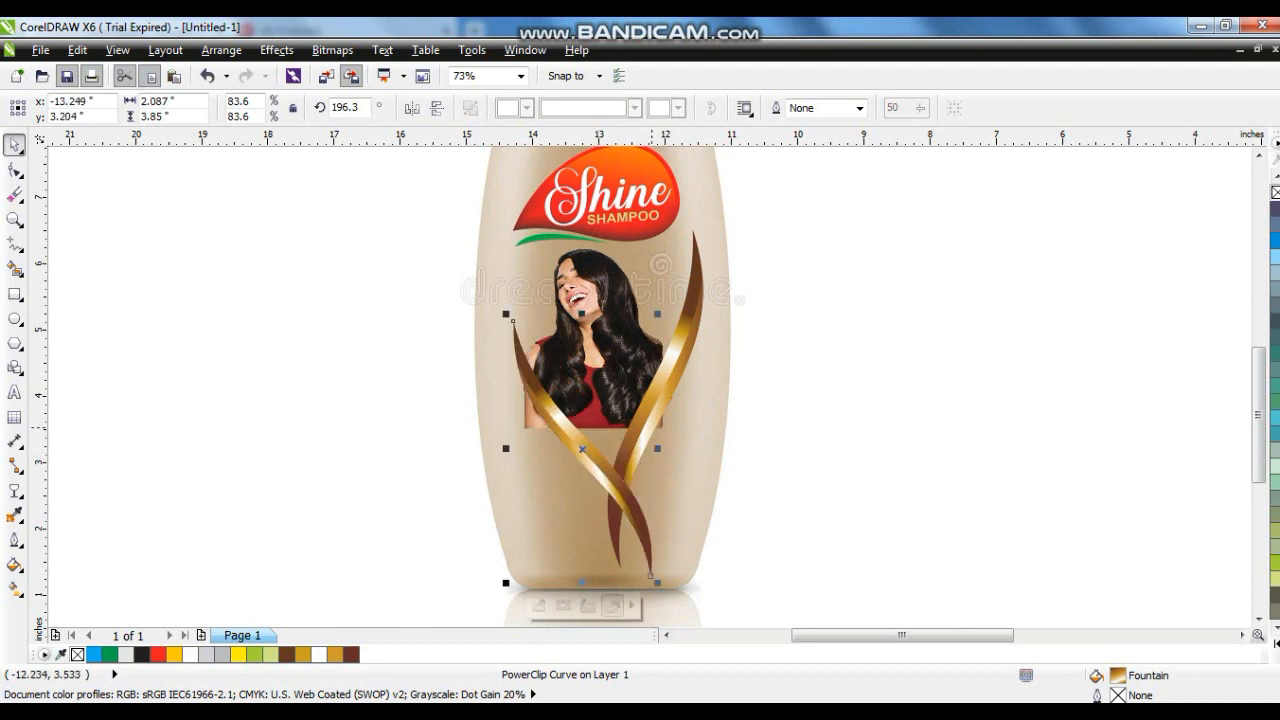
- Stretch and reposition the right ribbon so both ribbons frame the photo
{"action": "left_click", "coordinate": [650, 425], "text": "shift"}
{"action": "left_click_drag", "start_coordinate": [708, 221], "coordinate": [719, 202]}
{"action": "left_click_drag", "start_coordinate": [693, 317], "coordinate": [680, 297]}
{"action": "left_click_drag", "start_coordinate": [706, 567], "coordinate": [713, 579]}
{"action": "left_click_drag", "start_coordinate": [625, 444], "coordinate": [629, 449]}
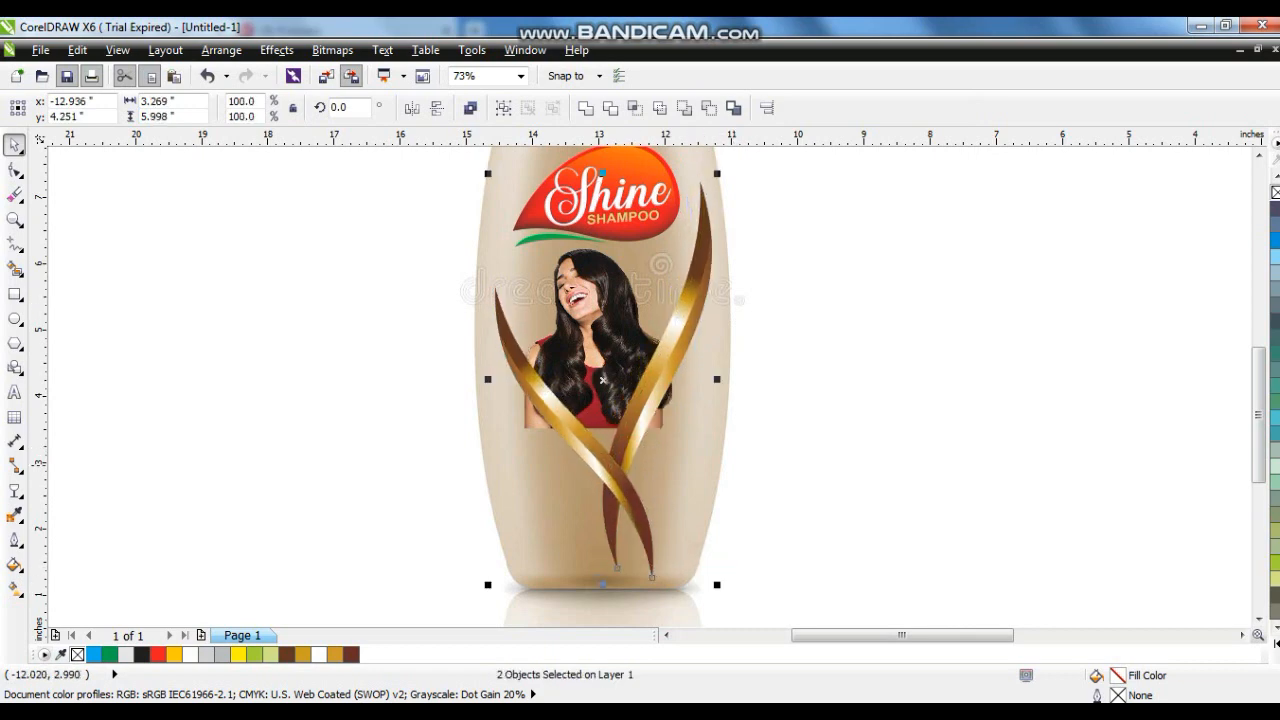
{"action": "left_click", "coordinate": [884, 465]}
{"action": "key", "text": "Escape"}
- Enlarge the woman photo to about 45% and position it between the ribbons
{"action": "left_click", "coordinate": [12, 219]}
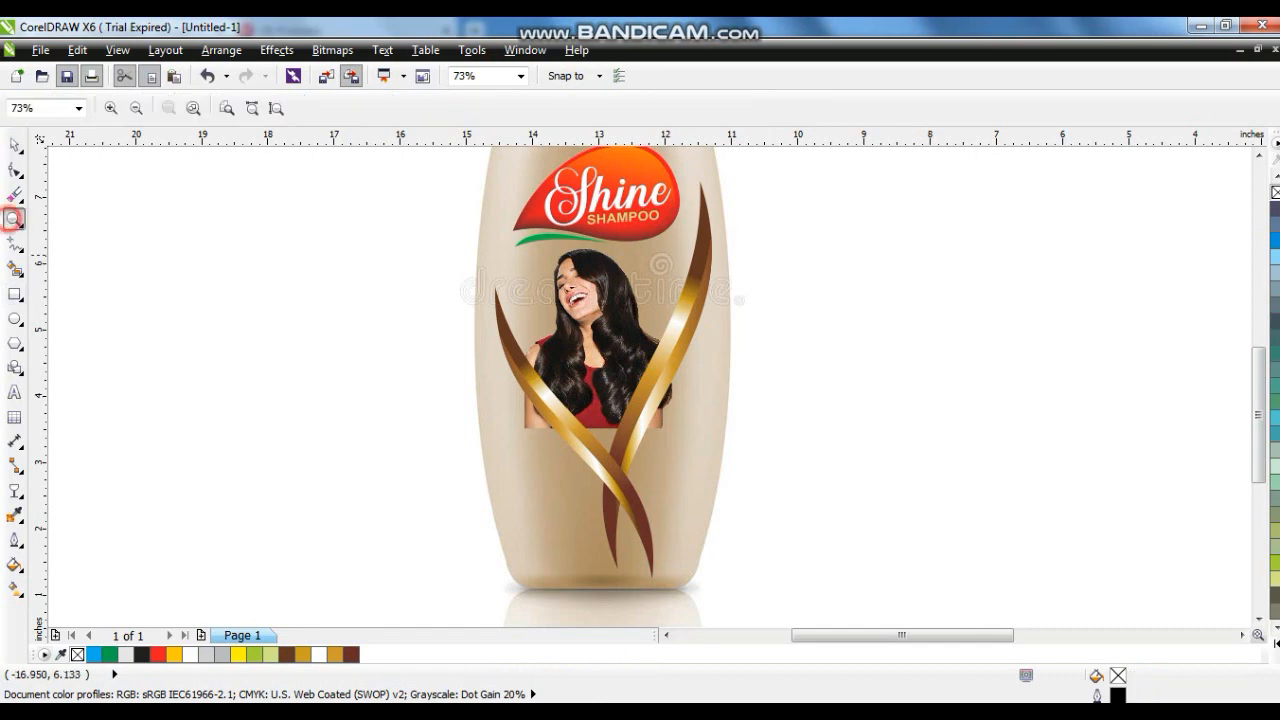
{"action": "left_click_drag", "start_coordinate": [508, 250], "coordinate": [828, 484]}
{"action": "left_click", "coordinate": [15, 145]}
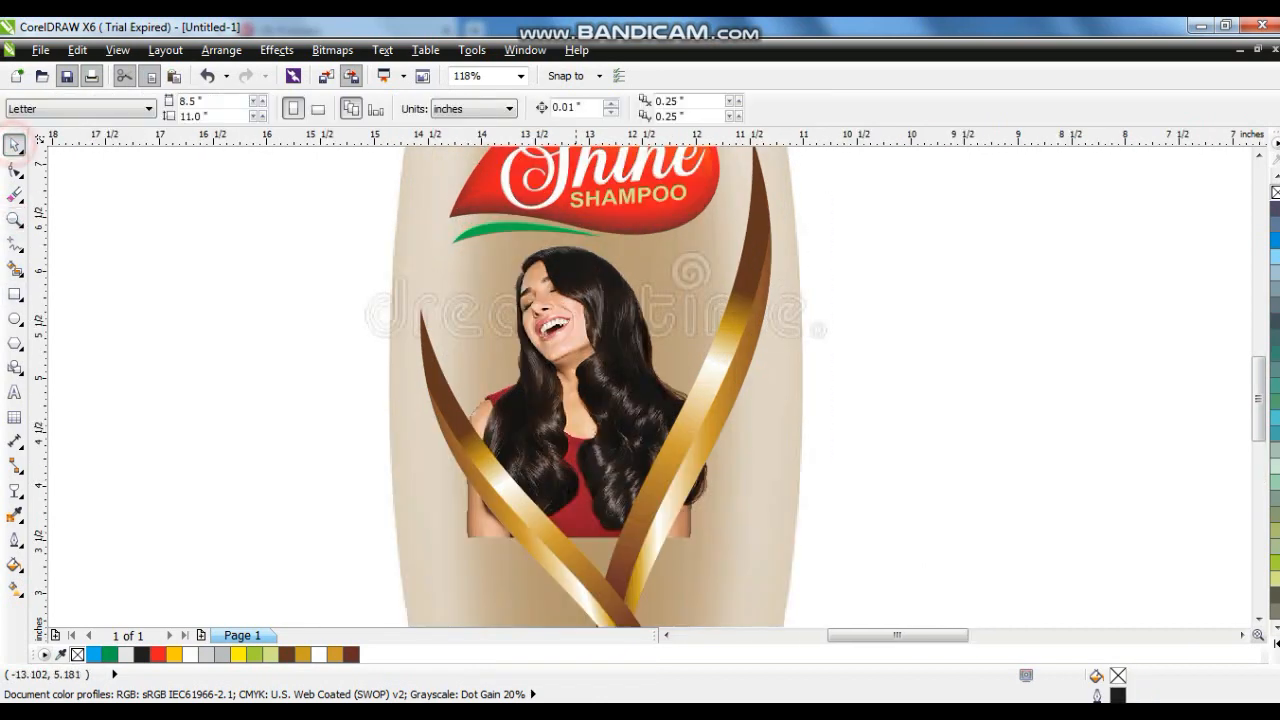
{"action": "left_click", "coordinate": [574, 324]}
{"action": "left_click_drag", "start_coordinate": [712, 239], "coordinate": [723, 227]}
{"action": "left_click_drag", "start_coordinate": [594, 400], "coordinate": [597, 428]}
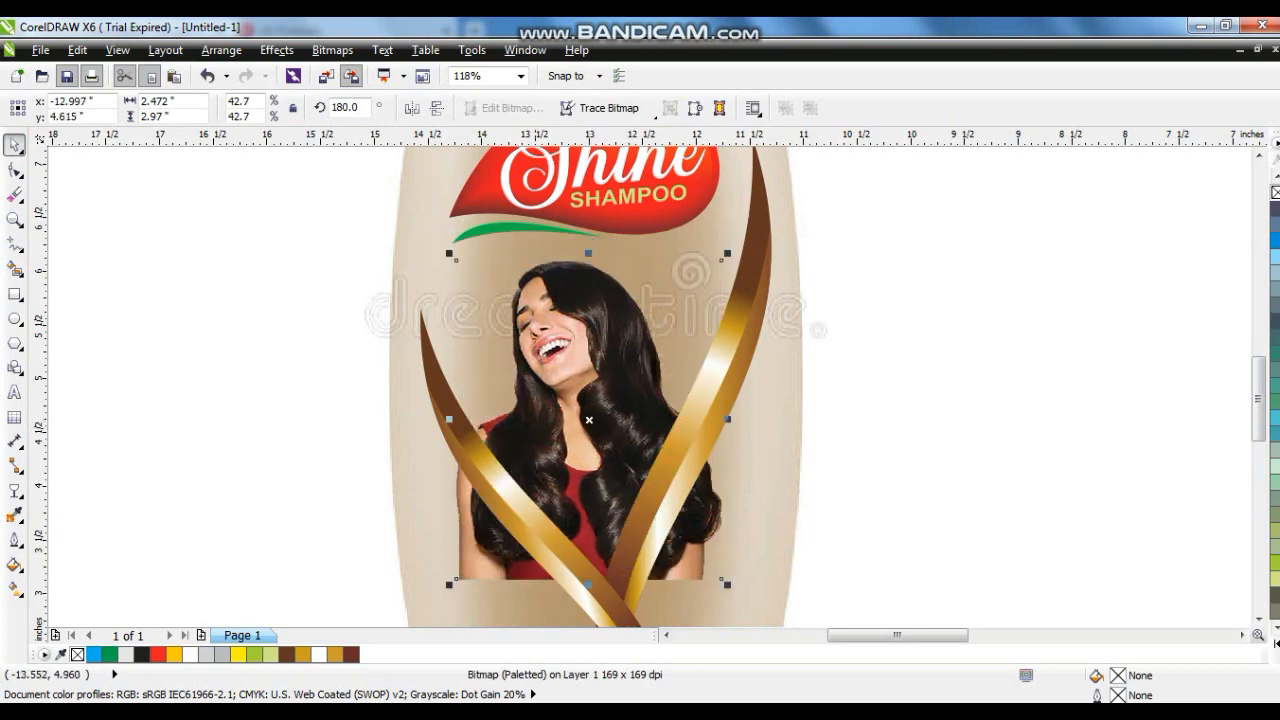
{"action": "left_click_drag", "start_coordinate": [450, 255], "coordinate": [433, 234]}
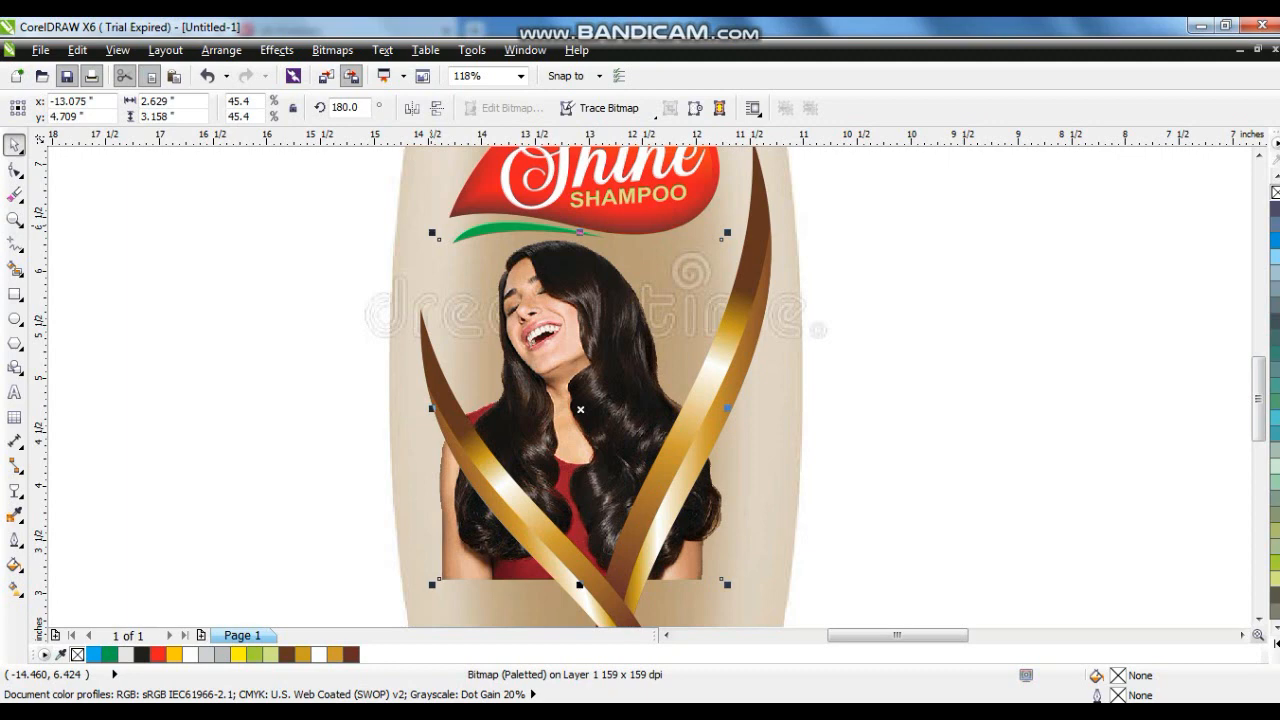
- Add nodes along the photo's bottom edge to trim it into a V following the ribbons
{"action": "left_click", "coordinate": [14, 171]}
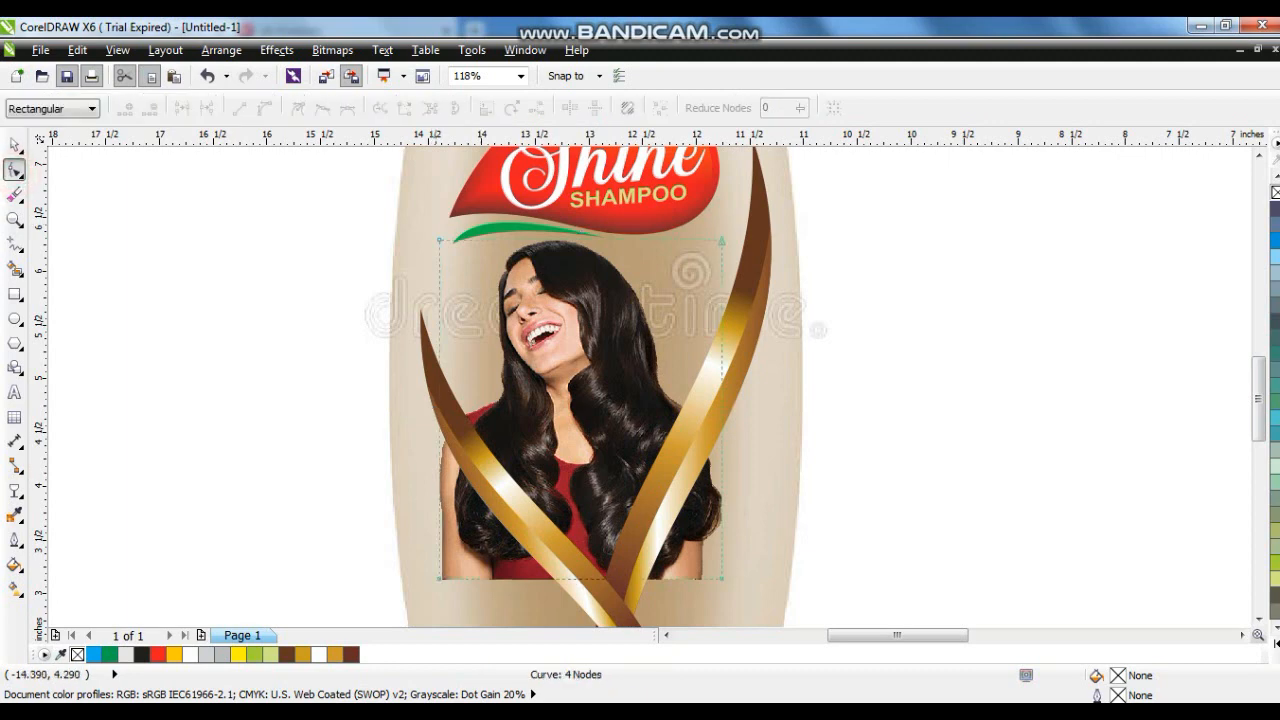
{"action": "double_click", "coordinate": [440, 404]}
{"action": "double_click", "coordinate": [572, 578]}
{"action": "double_click", "coordinate": [440, 578]}
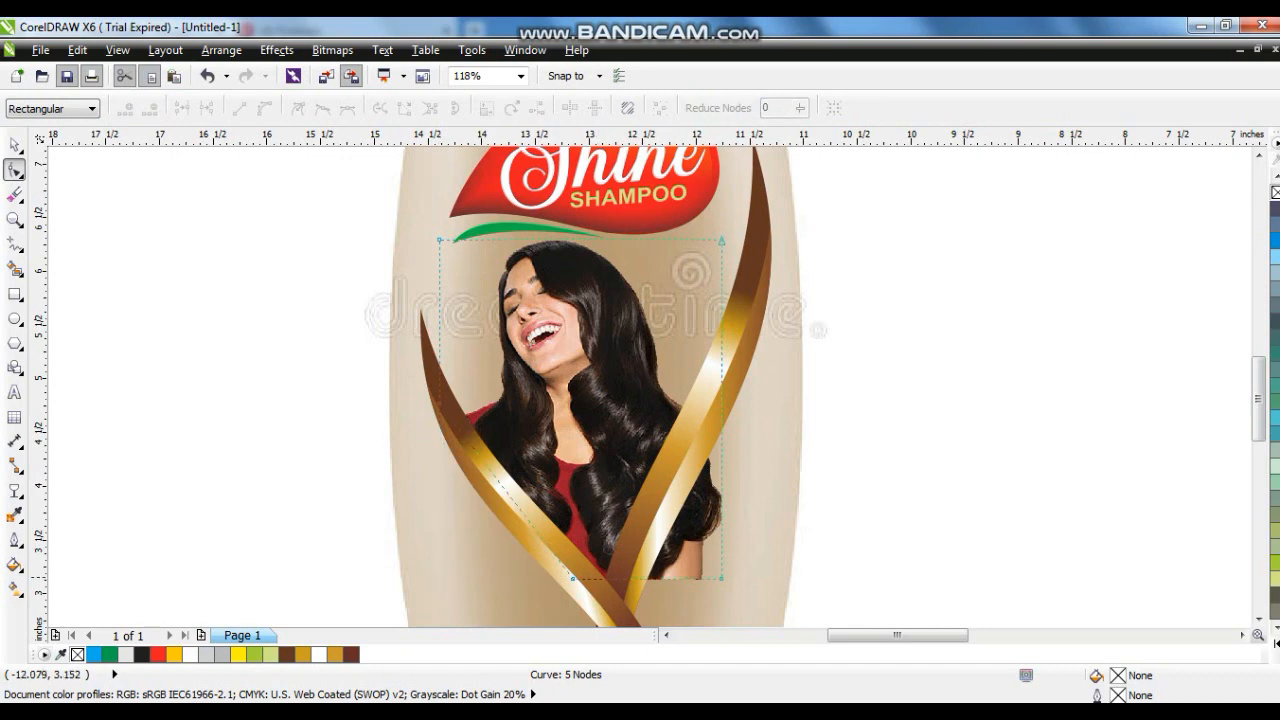
{"action": "double_click", "coordinate": [630, 578]}
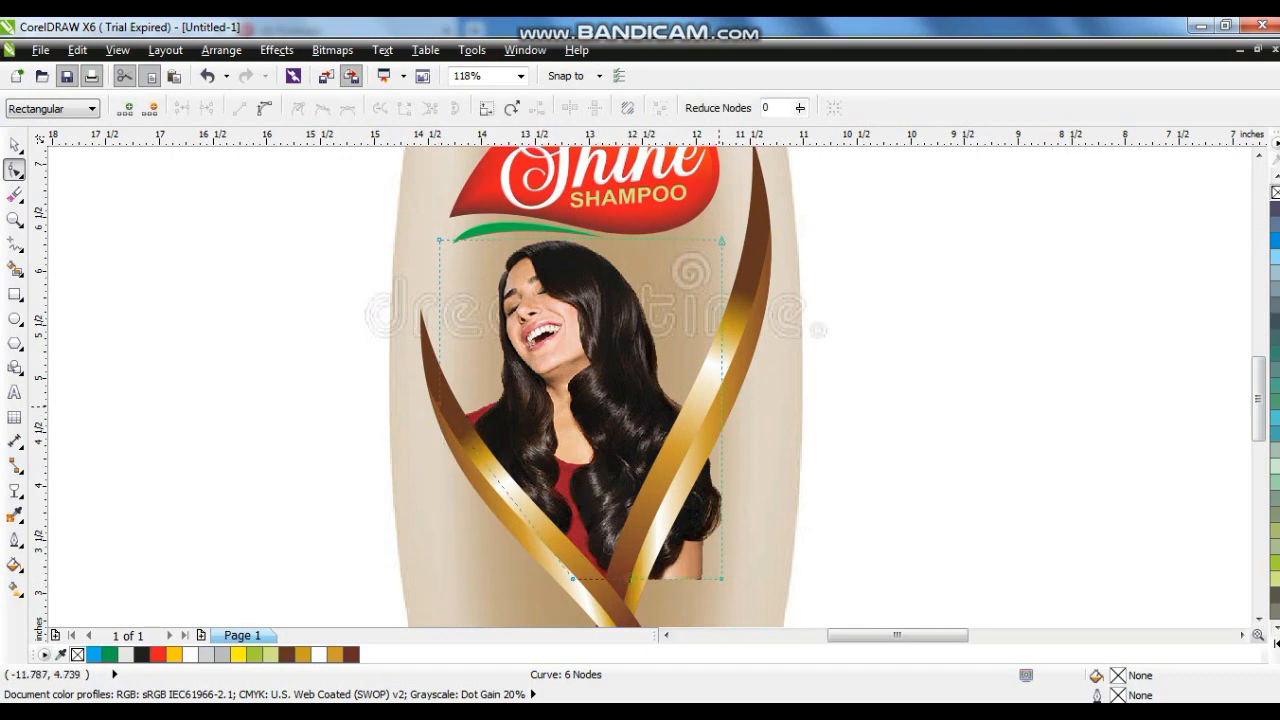
{"action": "double_click", "coordinate": [720, 577]}
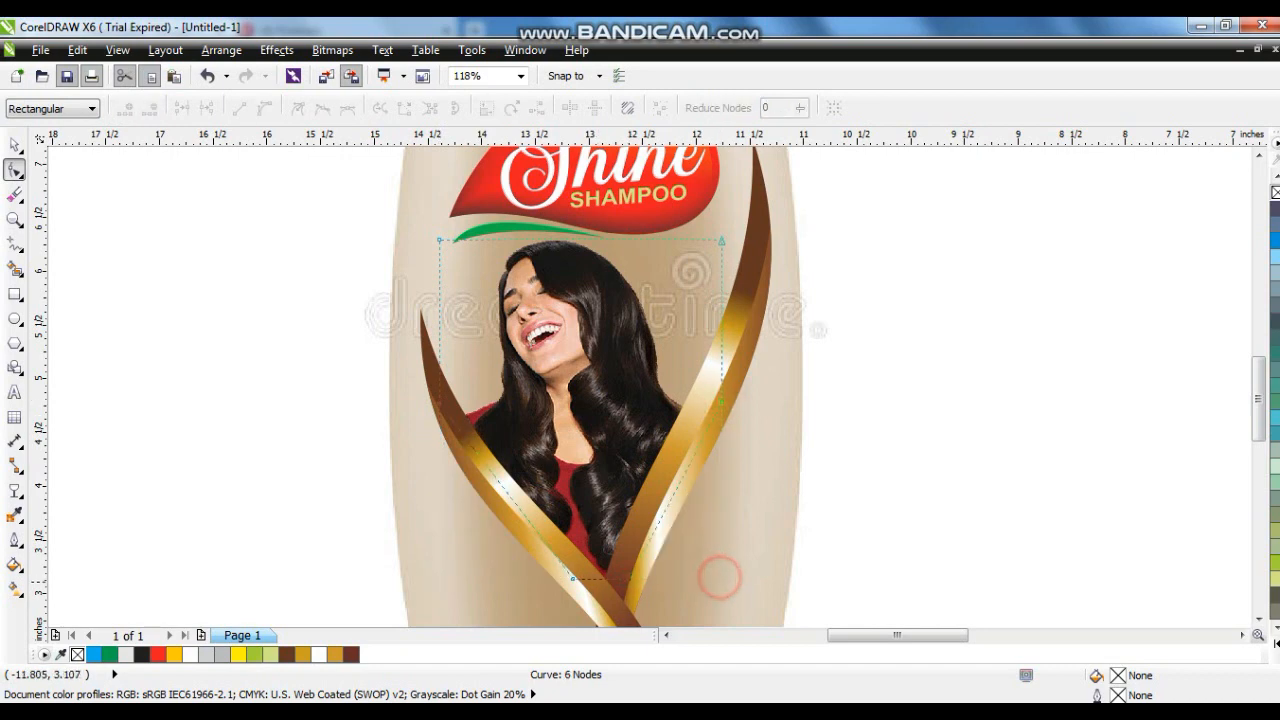
- Select the bottle with its logo, photo and ribbons and group them together
{"action": "left_click", "coordinate": [14, 145]}
{"action": "left_click", "coordinate": [742, 526]}
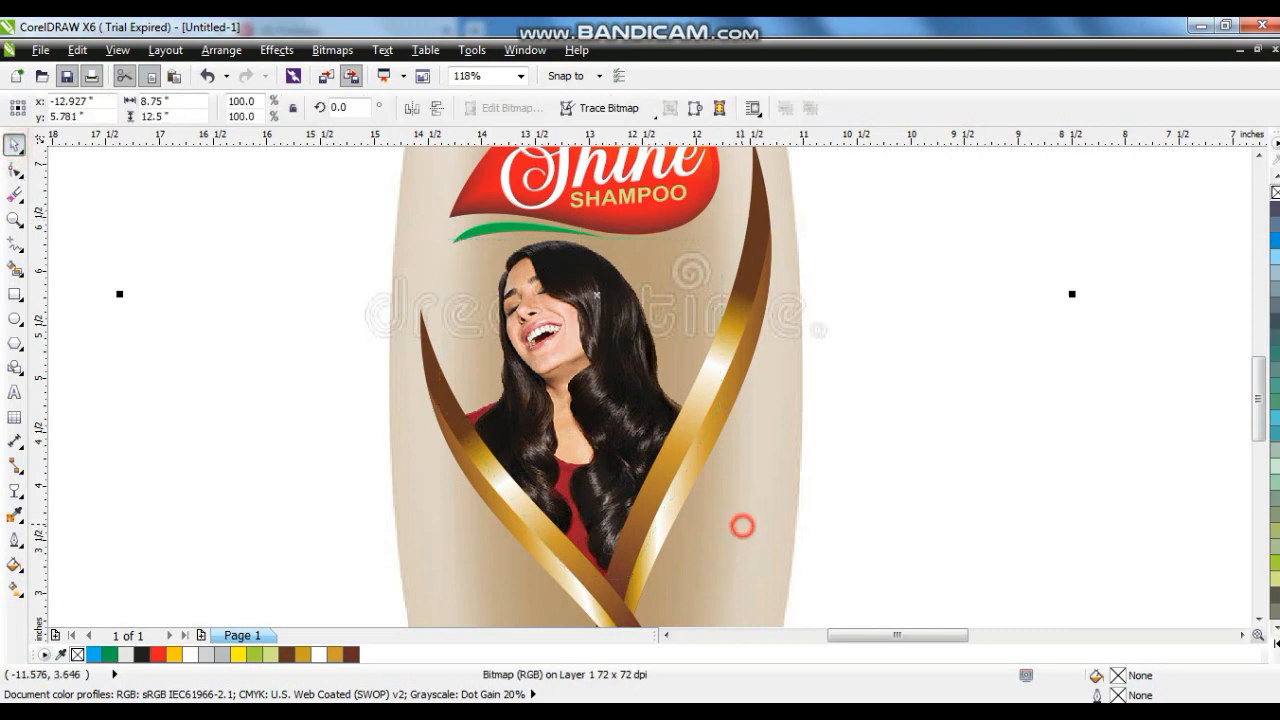
{"action": "key", "text": "shift+F2"}
{"action": "left_click", "coordinate": [483, 438]}
{"action": "left_click_drag", "start_coordinate": [604, 456], "coordinate": [707, 542]}
{"action": "left_click_drag", "start_coordinate": [637, 436], "coordinate": [641, 442]}
{"action": "key", "text": "ctrl+g"}
{"action": "left_click", "coordinate": [843, 440]}
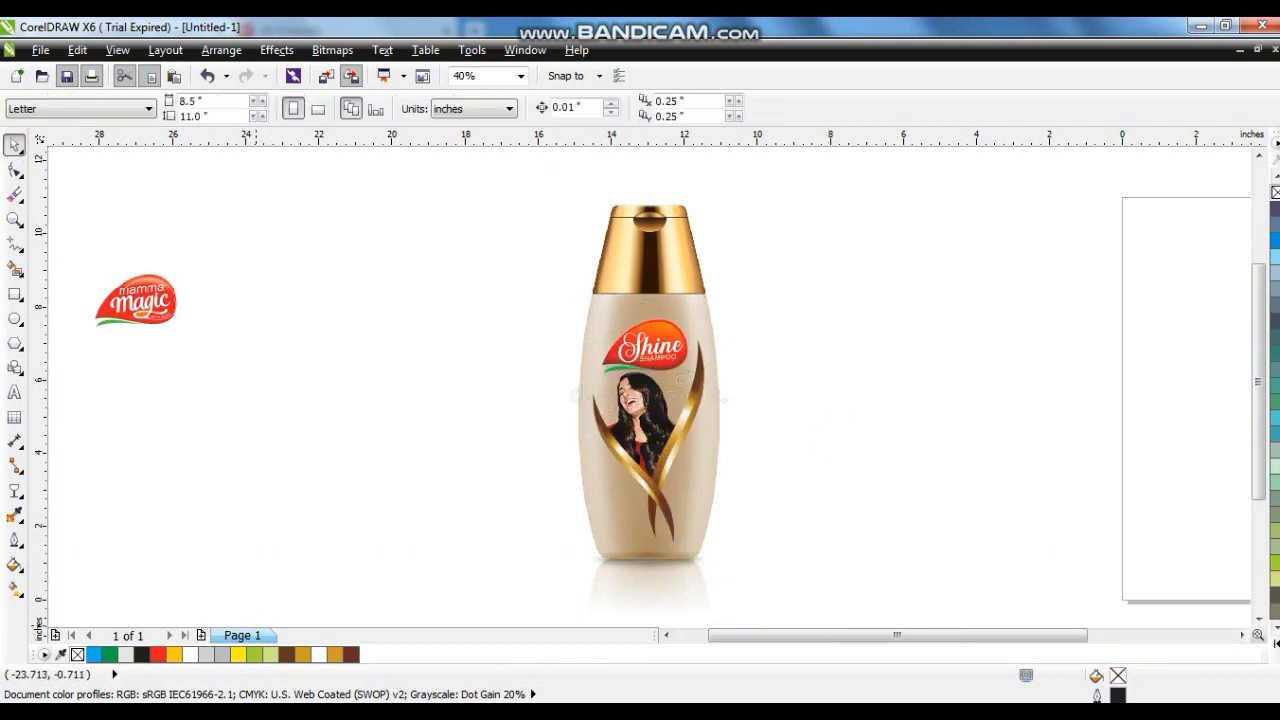
- Switch to the browser and look through the shampoo blank bottle image search results
{"action": "left_click", "coordinate": [252, 715]}
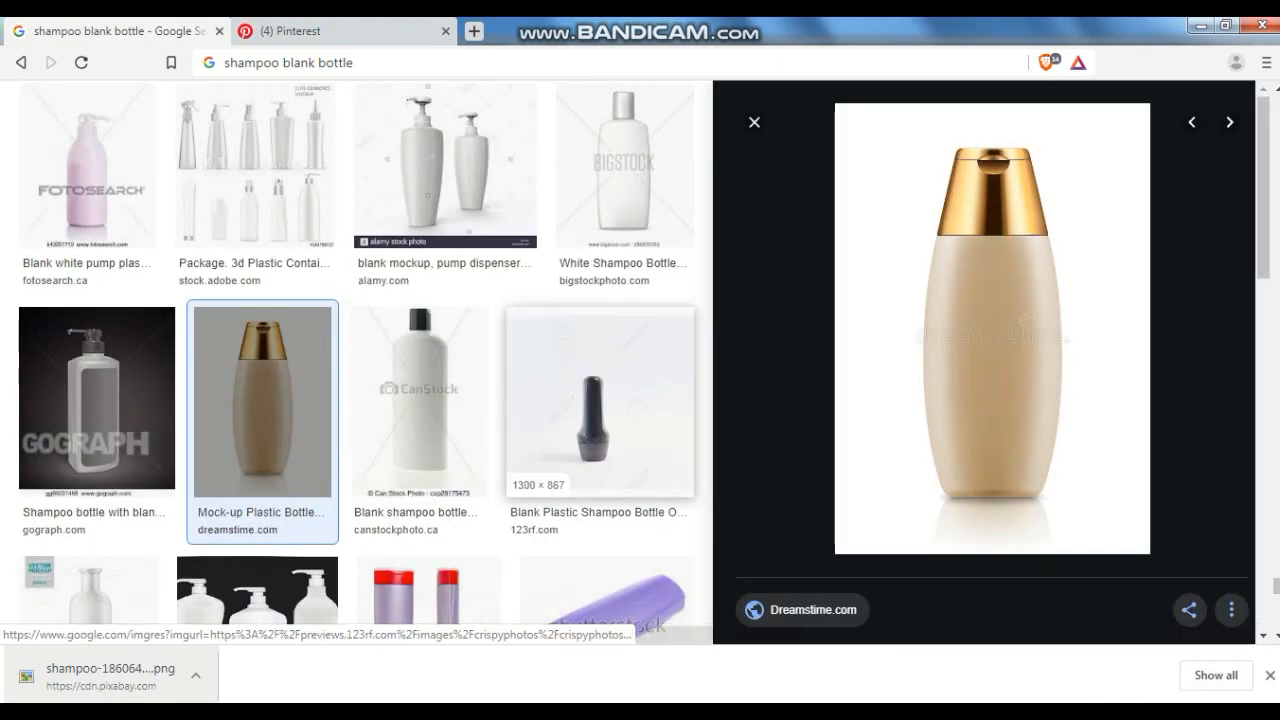
{"action": "scroll", "coordinate": [985, 350], "scroll_direction": "down", "scroll_amount": 5}
{"action": "scroll", "coordinate": [990, 300], "scroll_direction": "down", "scroll_amount": 2}
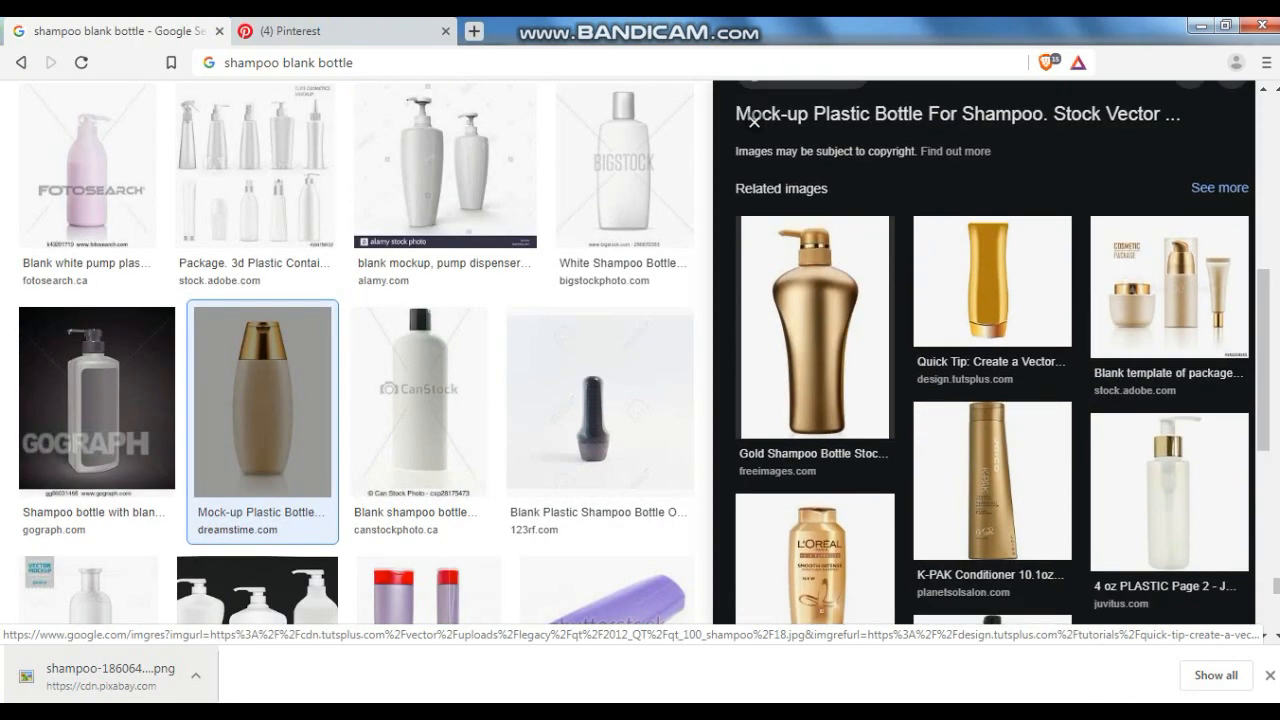
{"action": "scroll", "coordinate": [990, 300], "scroll_direction": "down", "scroll_amount": 5}
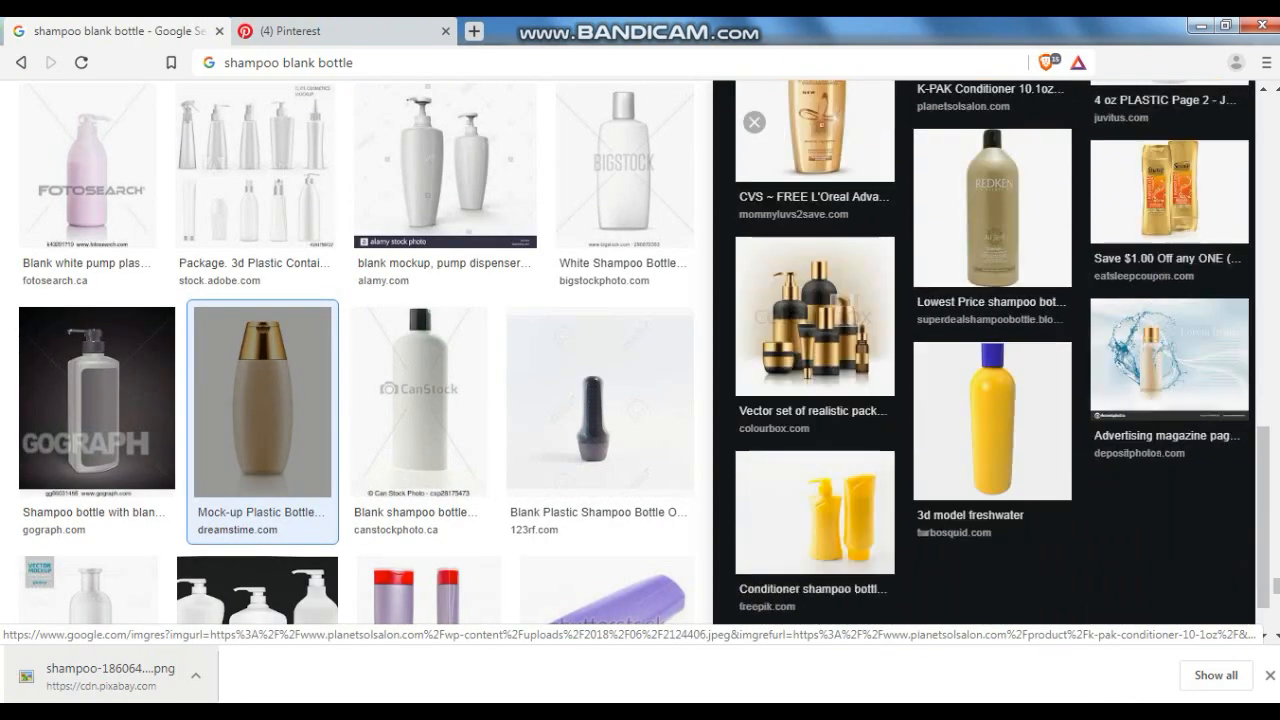
{"action": "scroll", "coordinate": [356, 360], "scroll_direction": "up", "scroll_amount": 10}
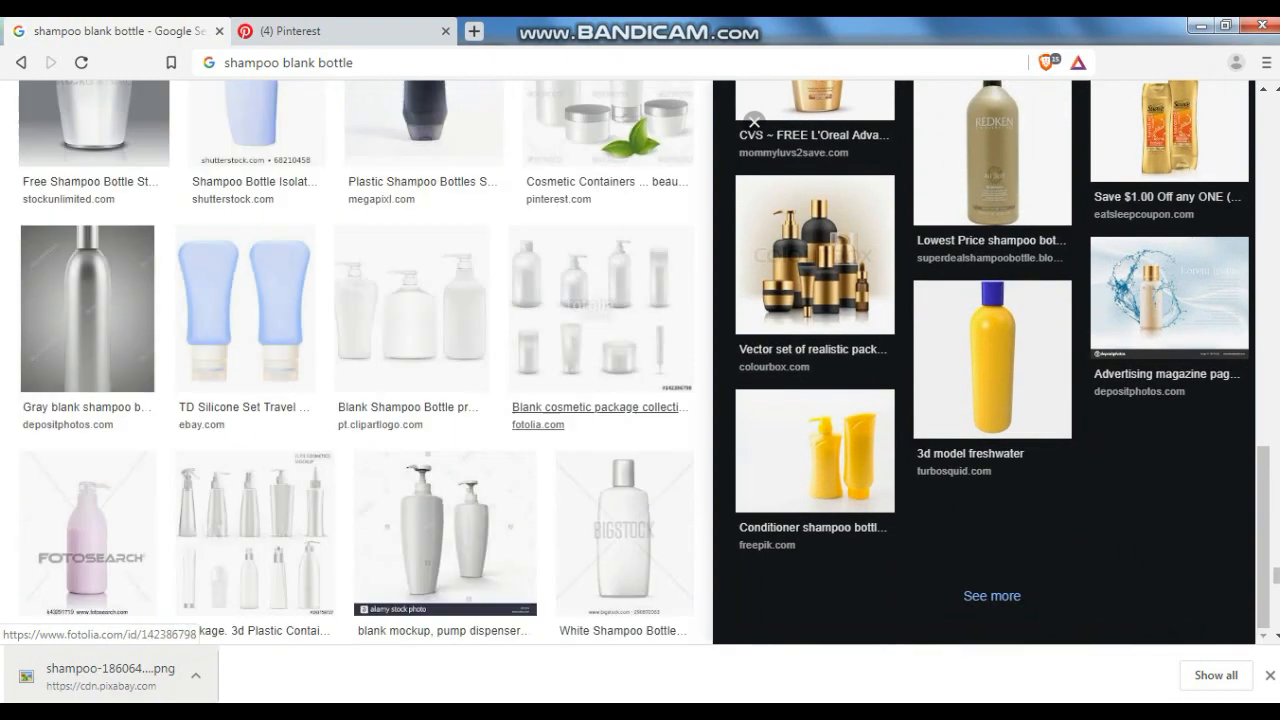
{"action": "scroll", "coordinate": [356, 360], "scroll_direction": "up", "scroll_amount": 8}
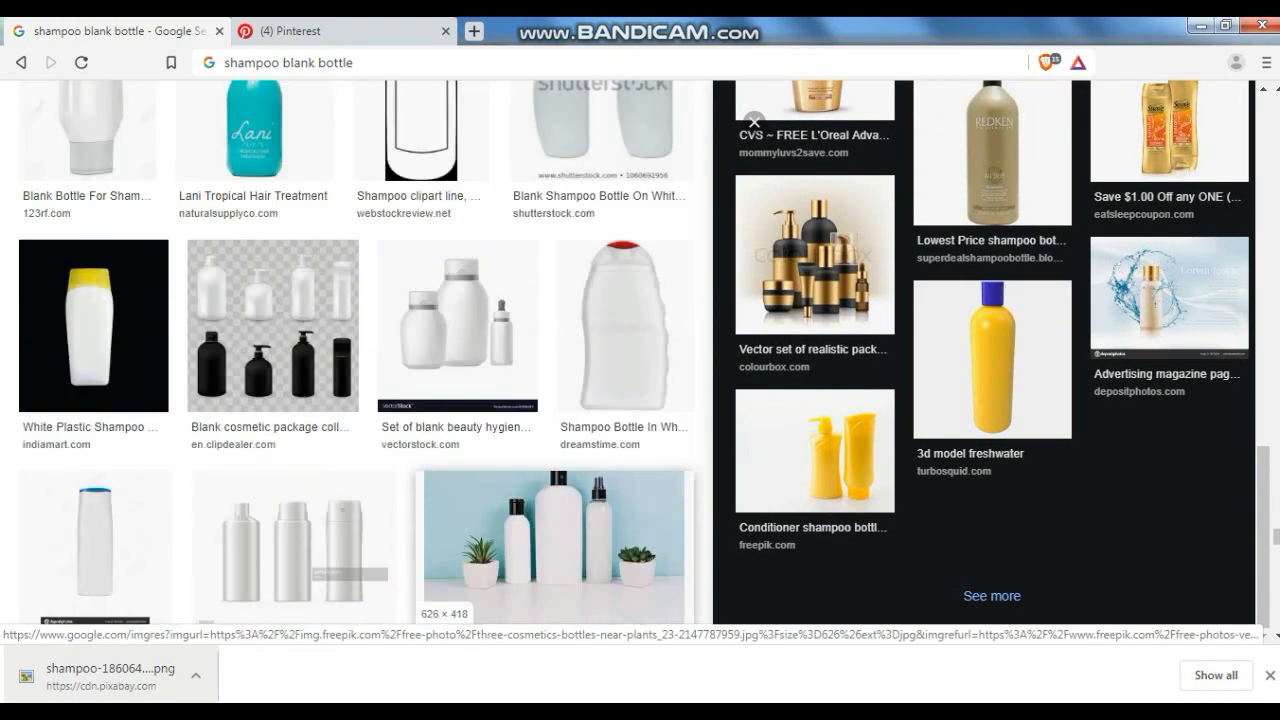
{"action": "scroll", "coordinate": [356, 360], "scroll_direction": "up", "scroll_amount": 10}
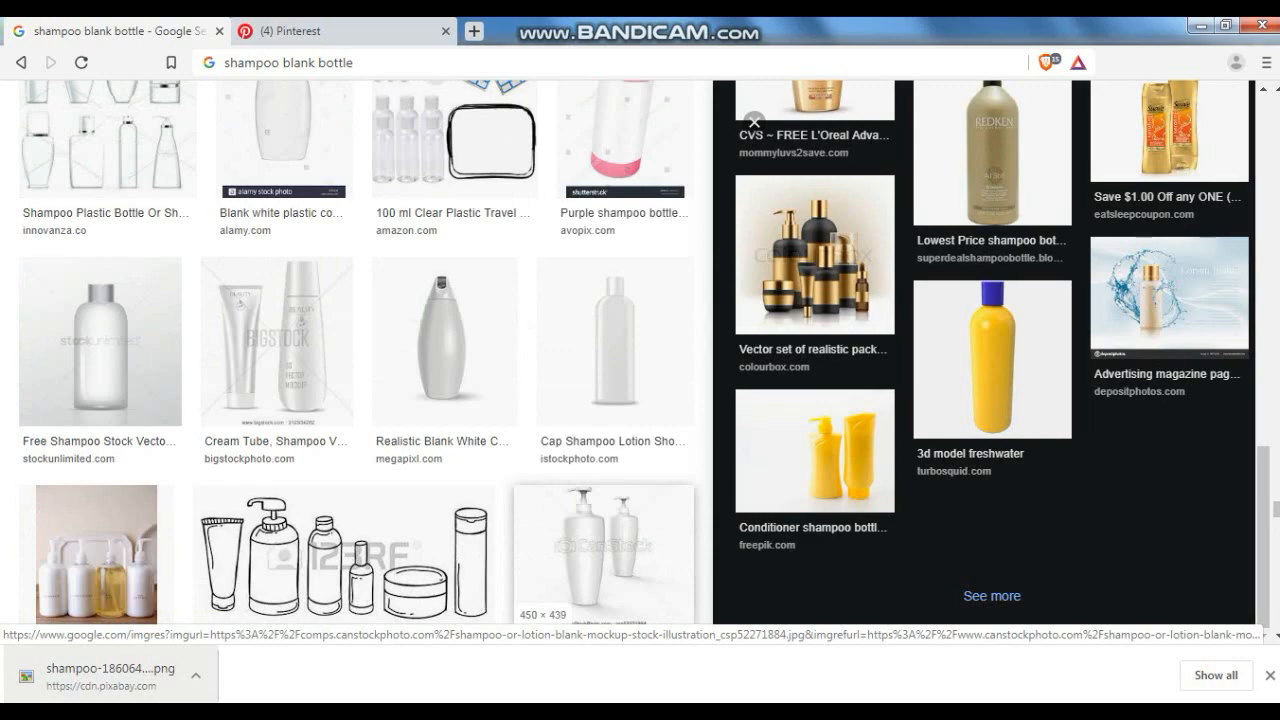
{"action": "scroll", "coordinate": [607, 330], "scroll_direction": "up", "scroll_amount": 10}
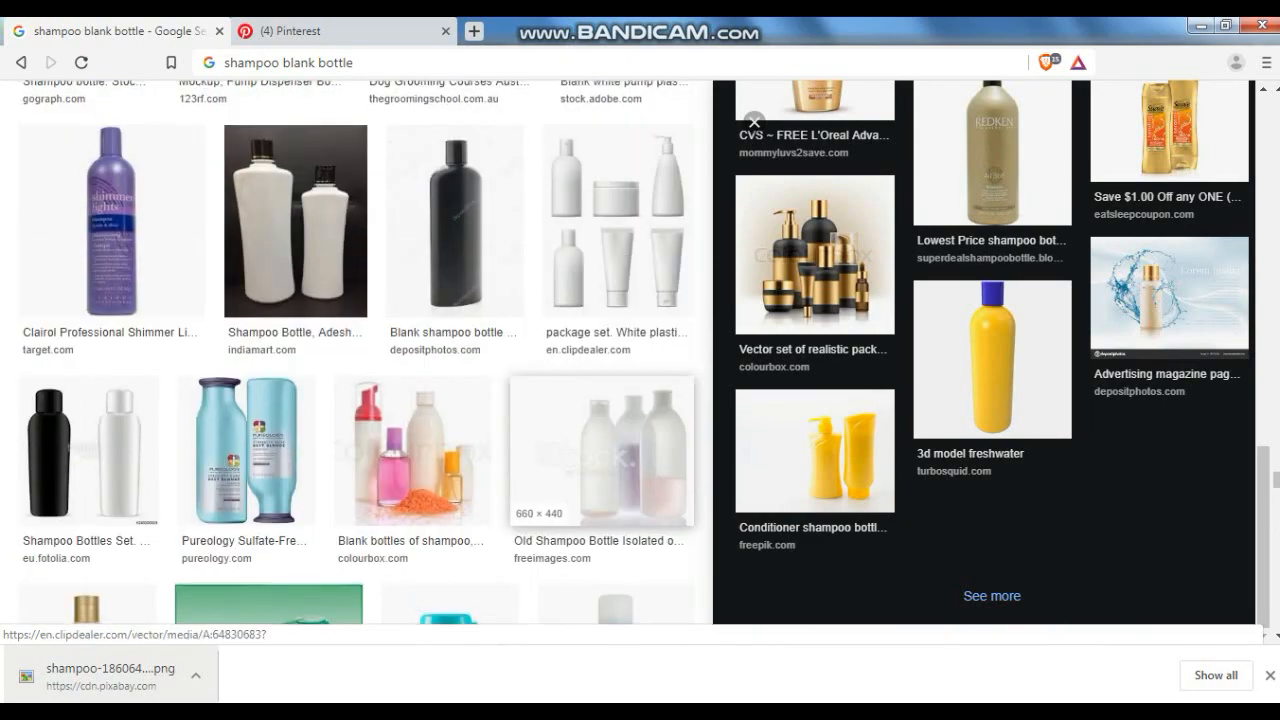
- Browse the shampoo blank bottle image results, opening previews of several blank bottles
{"action": "scroll", "coordinate": [607, 330], "scroll_direction": "up", "scroll_amount": 10}
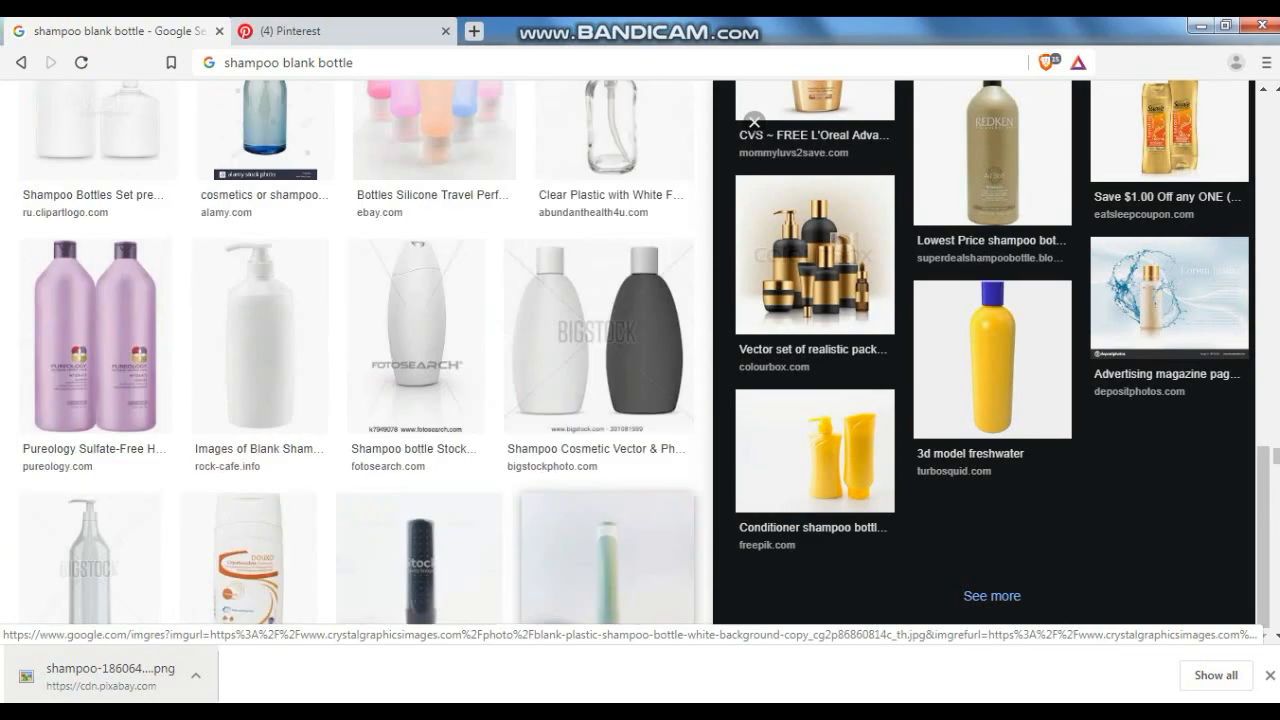
{"action": "scroll", "coordinate": [607, 330], "scroll_direction": "up", "scroll_amount": 10}
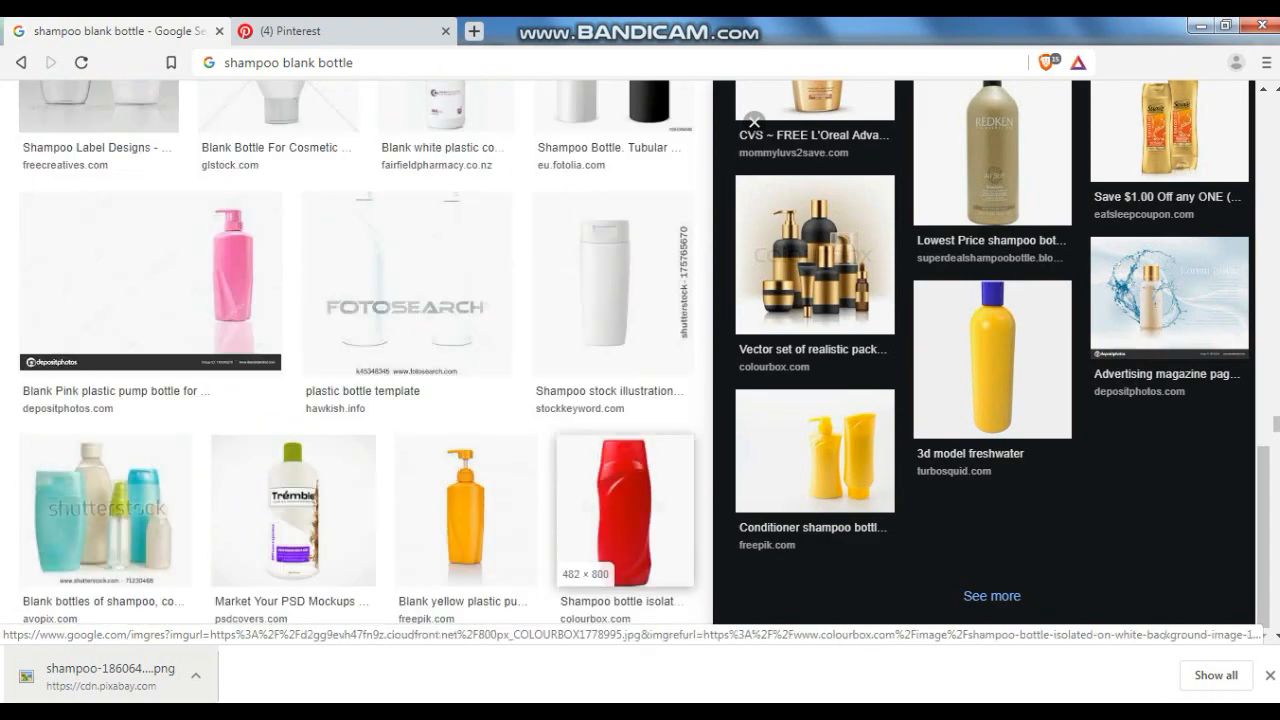
{"action": "scroll", "coordinate": [607, 555], "scroll_direction": "up", "scroll_amount": 10}
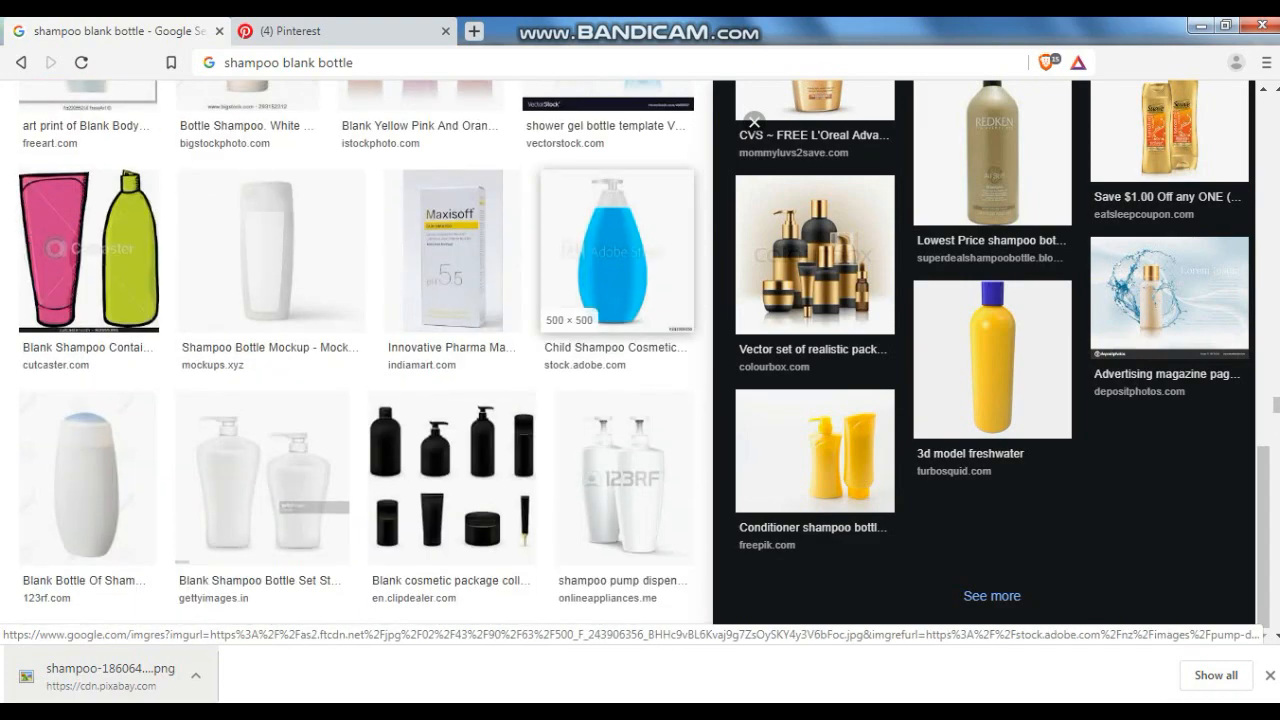
{"action": "scroll", "coordinate": [600, 450], "scroll_direction": "up", "scroll_amount": 10}
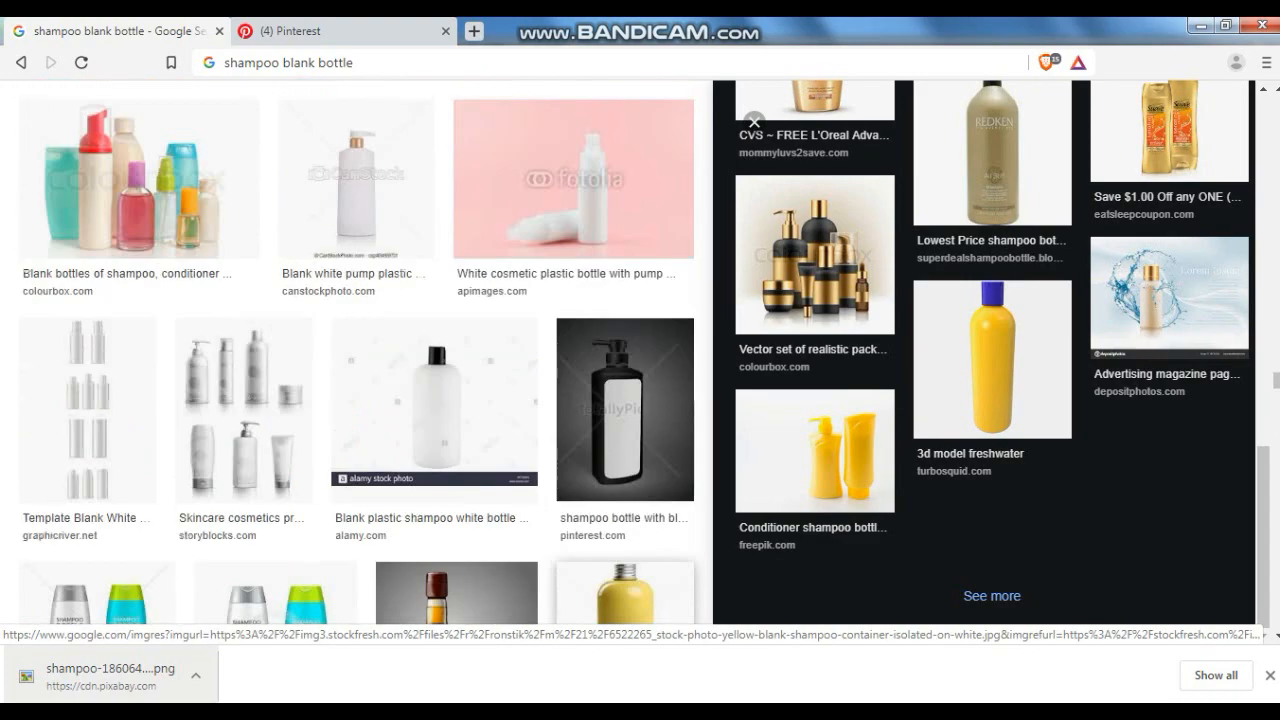
{"action": "scroll", "coordinate": [600, 450], "scroll_direction": "up", "scroll_amount": 10}
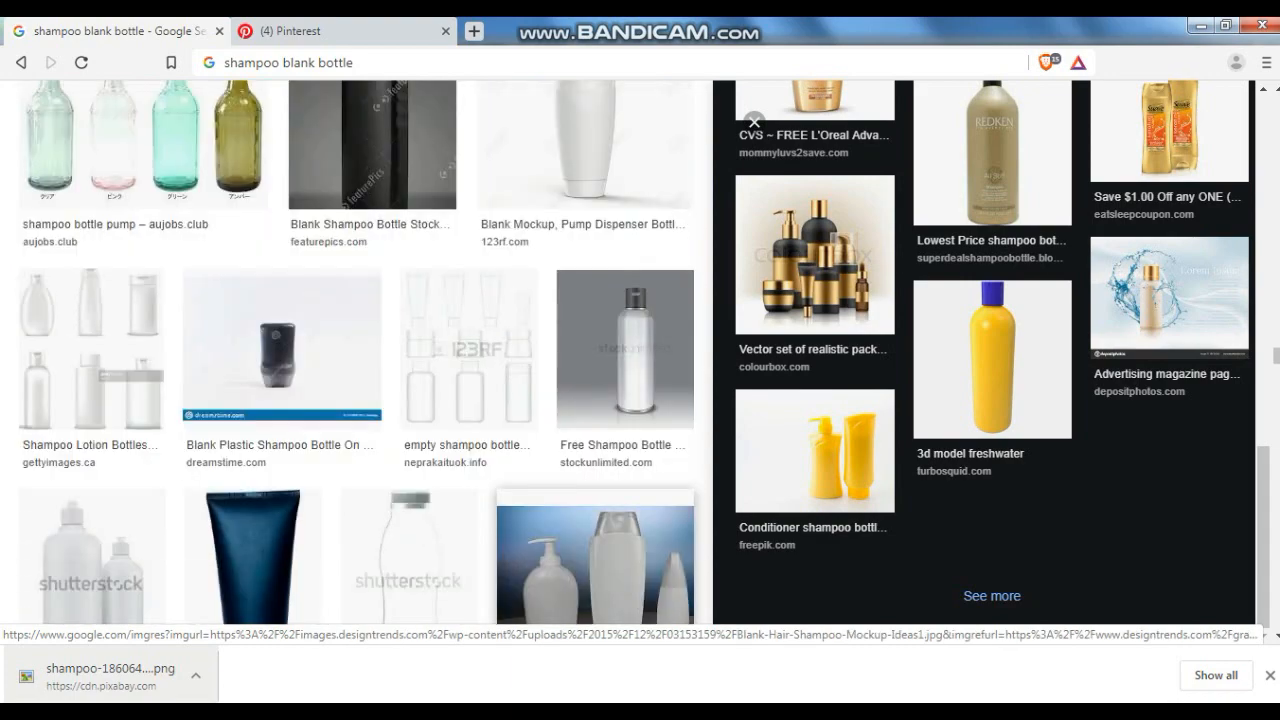
{"action": "scroll", "coordinate": [350, 400], "scroll_direction": "up", "scroll_amount": 3}
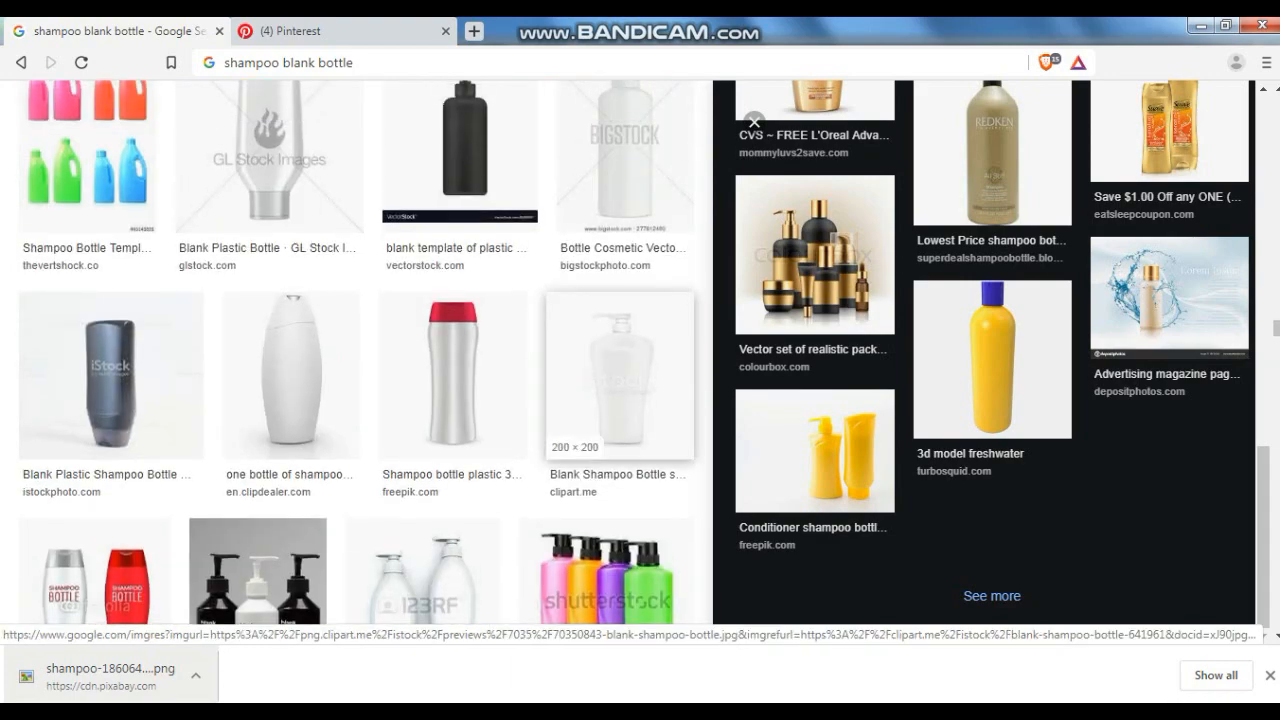
{"action": "left_click", "coordinate": [310, 340]}
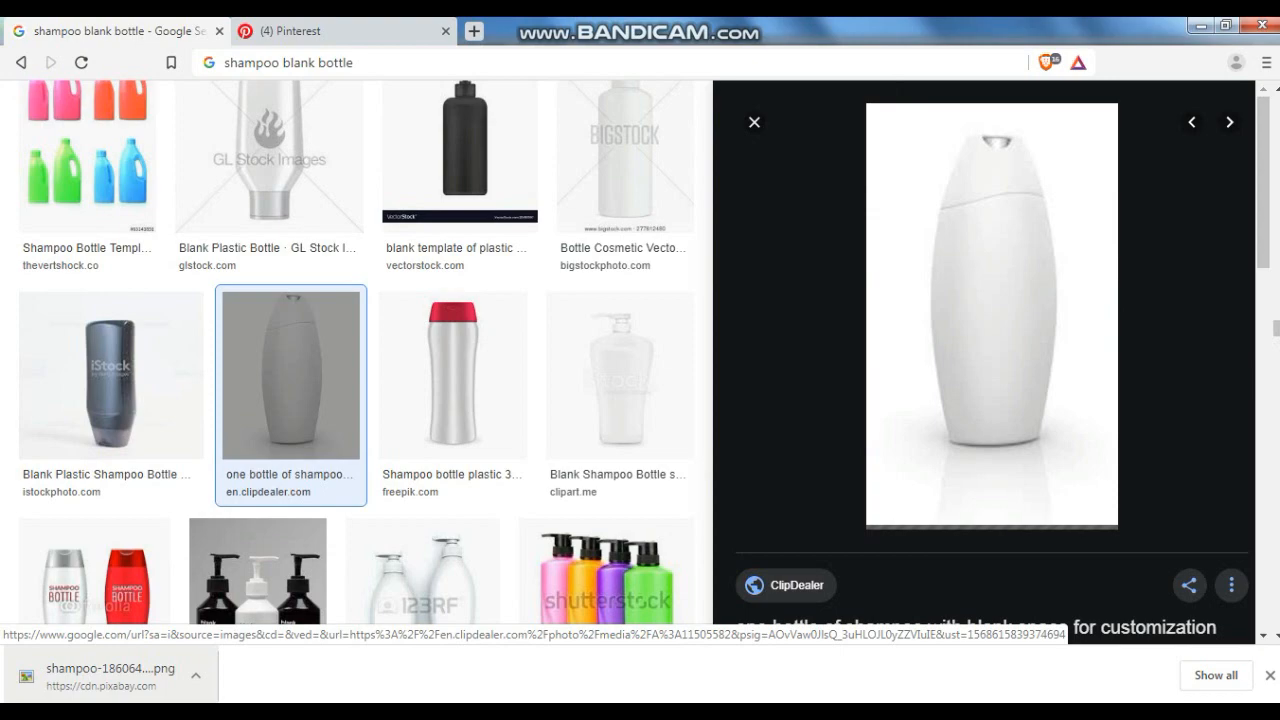
{"action": "scroll", "coordinate": [992, 360], "scroll_direction": "down", "scroll_amount": 8}
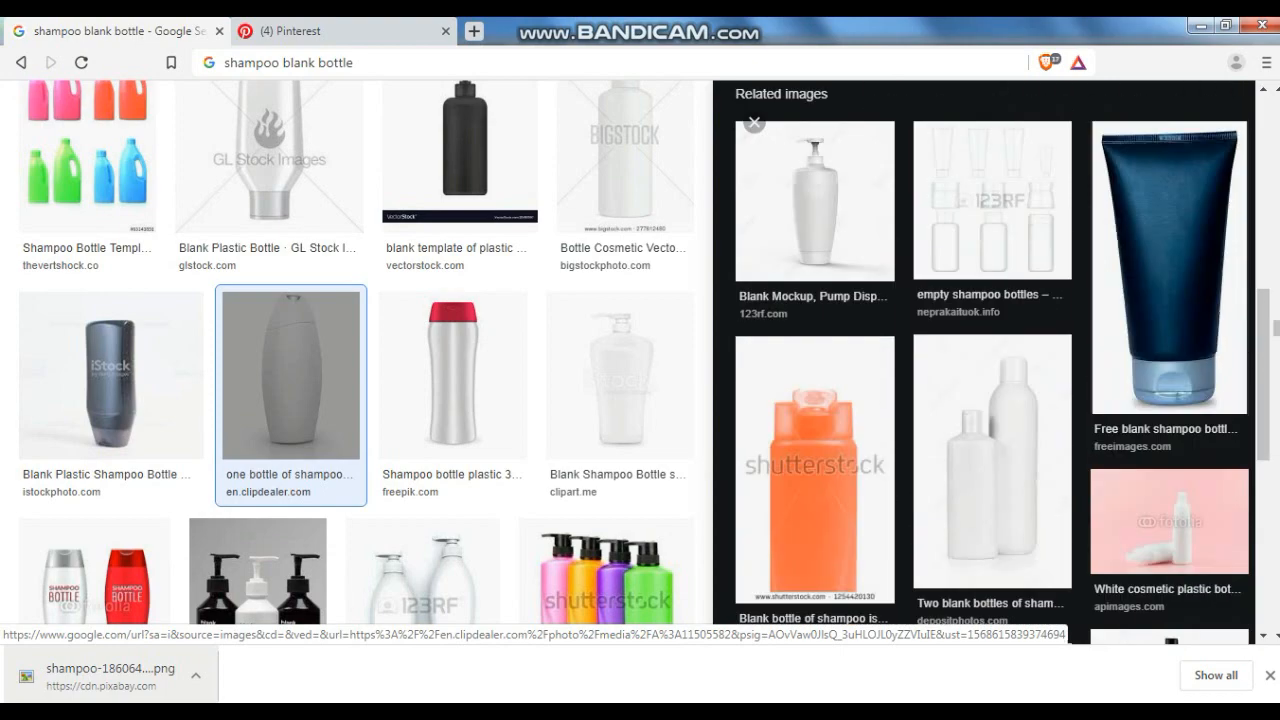
{"action": "scroll", "coordinate": [1150, 307], "scroll_direction": "up", "scroll_amount": 8}
{"action": "scroll", "coordinate": [560, 285], "scroll_direction": "down", "scroll_amount": 6}
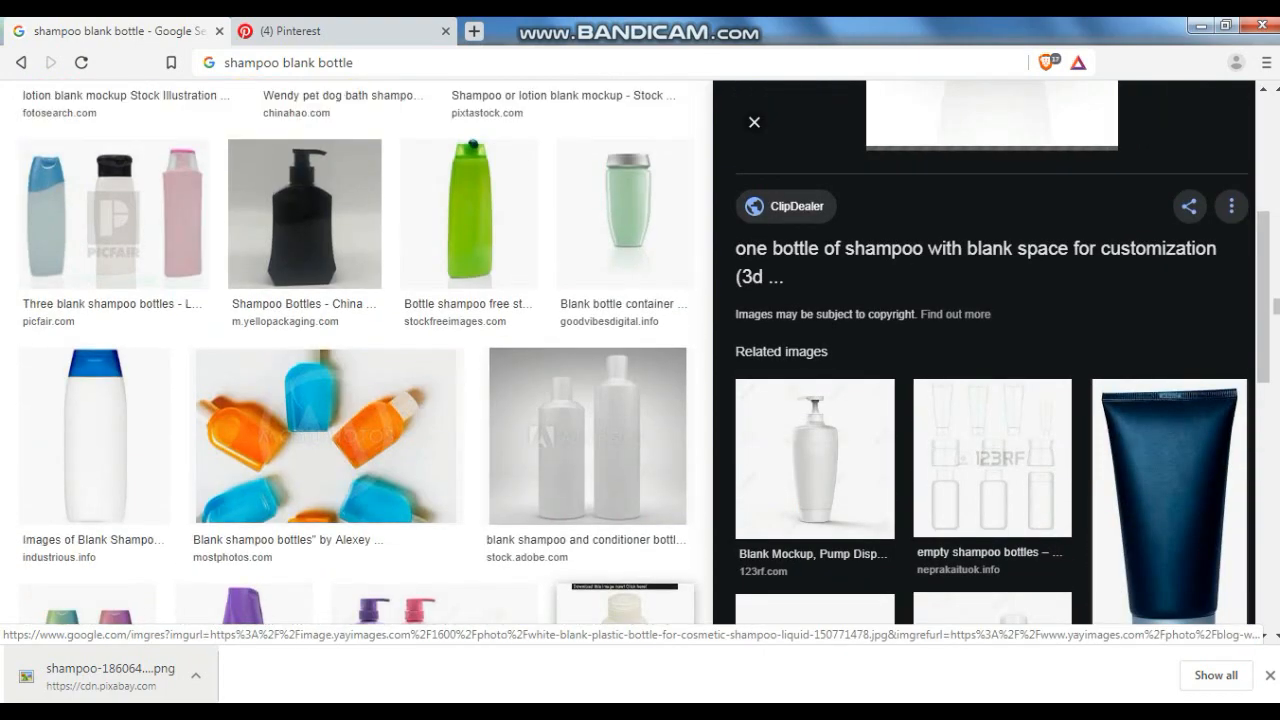
{"action": "scroll", "coordinate": [580, 280], "scroll_direction": "down", "scroll_amount": 2}
{"action": "left_click", "coordinate": [135, 400]}
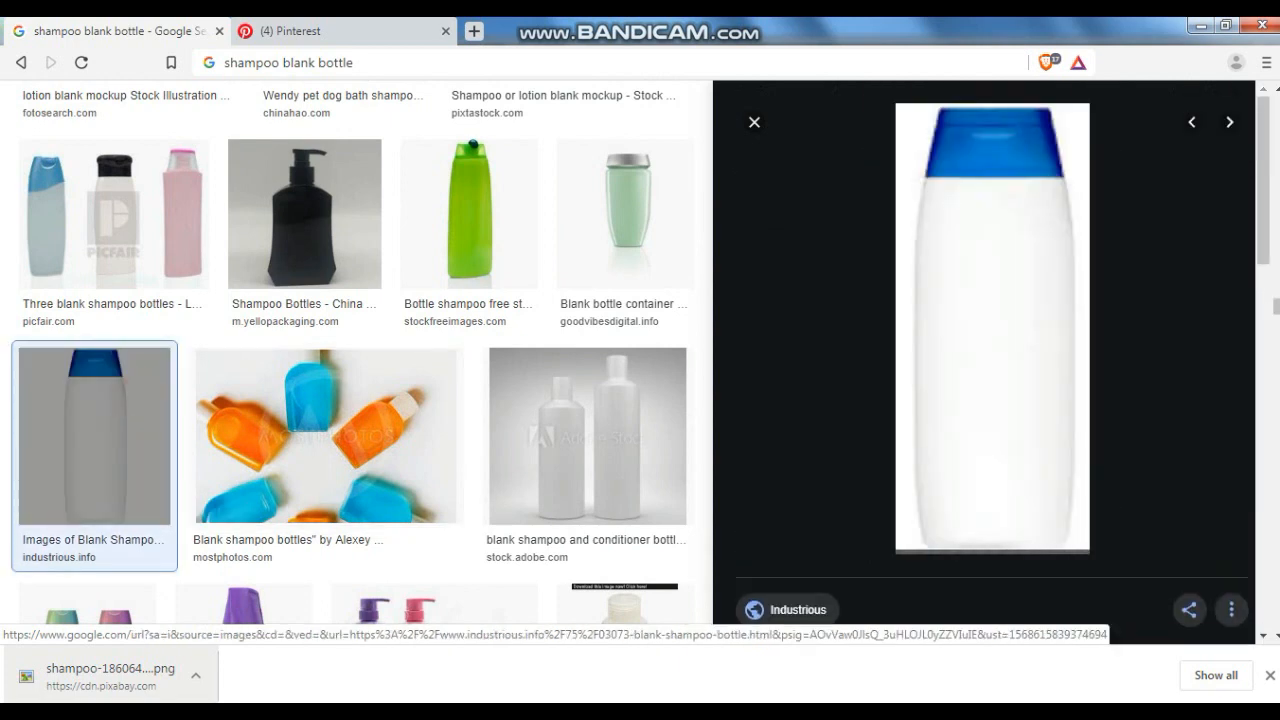
{"action": "scroll", "coordinate": [992, 360], "scroll_direction": "down", "scroll_amount": 4}
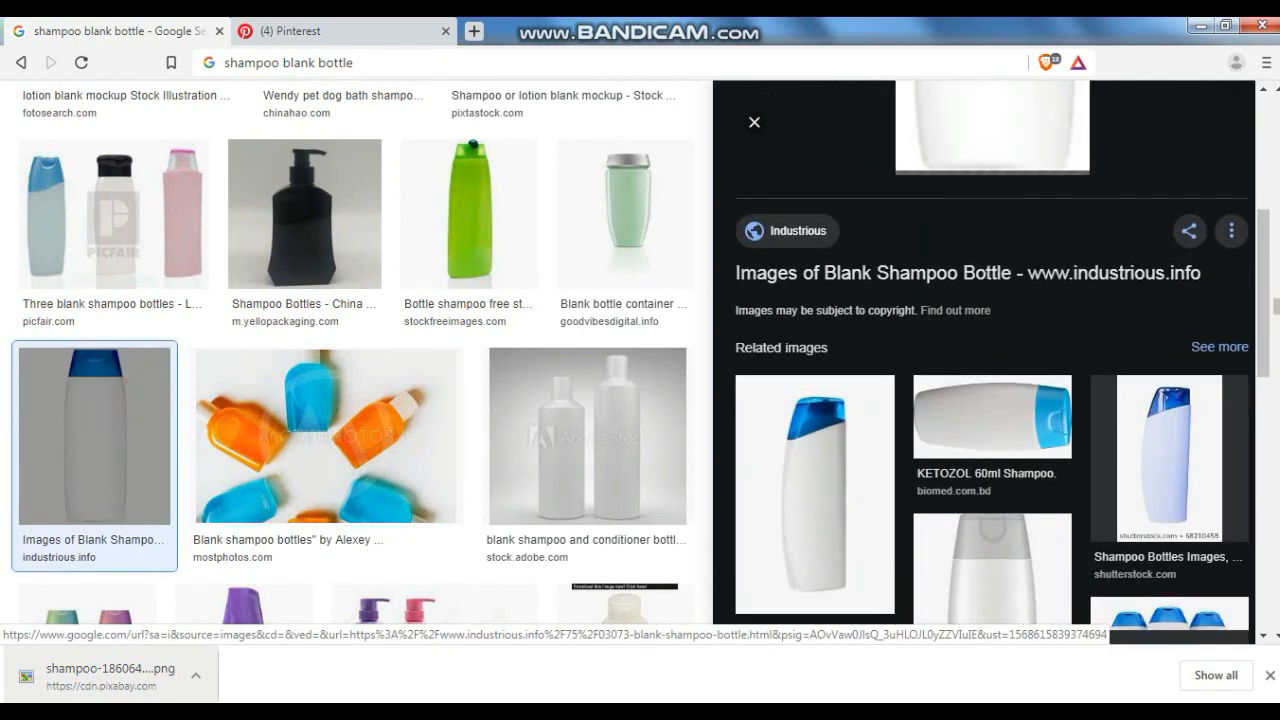
{"action": "scroll", "coordinate": [992, 360], "scroll_direction": "up", "scroll_amount": 2}
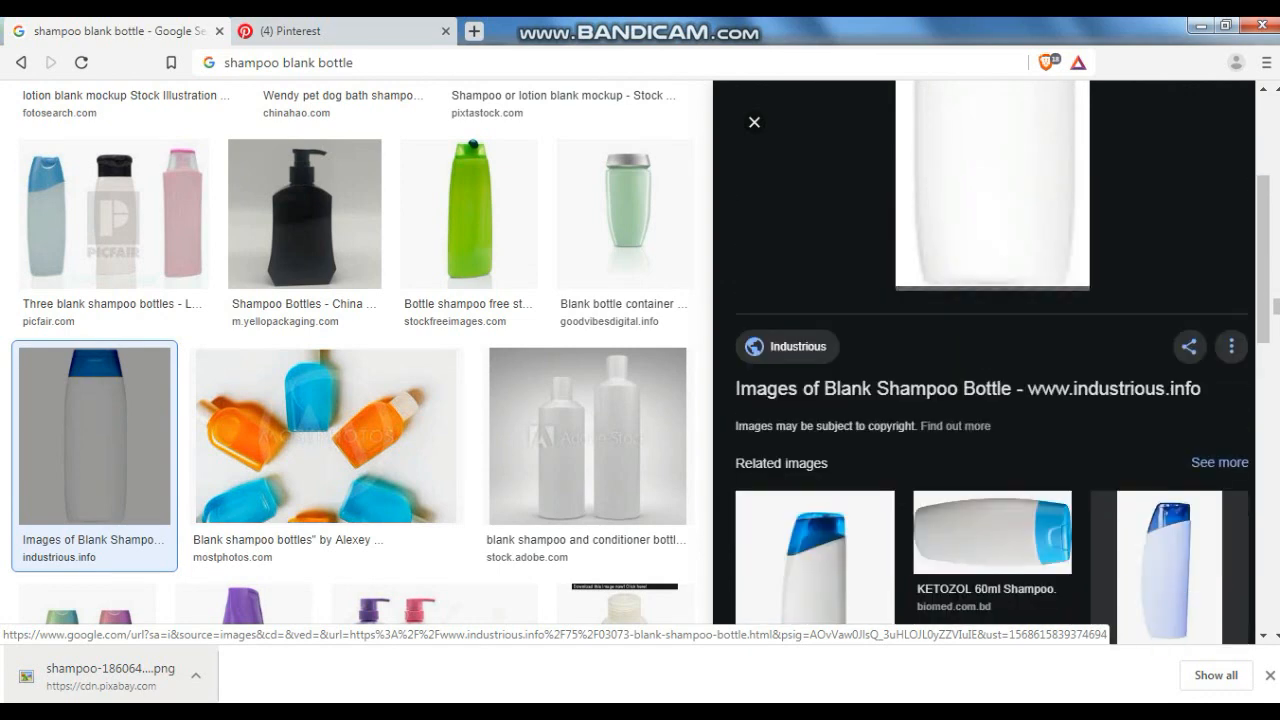
{"action": "scroll", "coordinate": [992, 360], "scroll_direction": "down", "scroll_amount": 5}
{"action": "scroll", "coordinate": [992, 360], "scroll_direction": "down", "scroll_amount": 3}
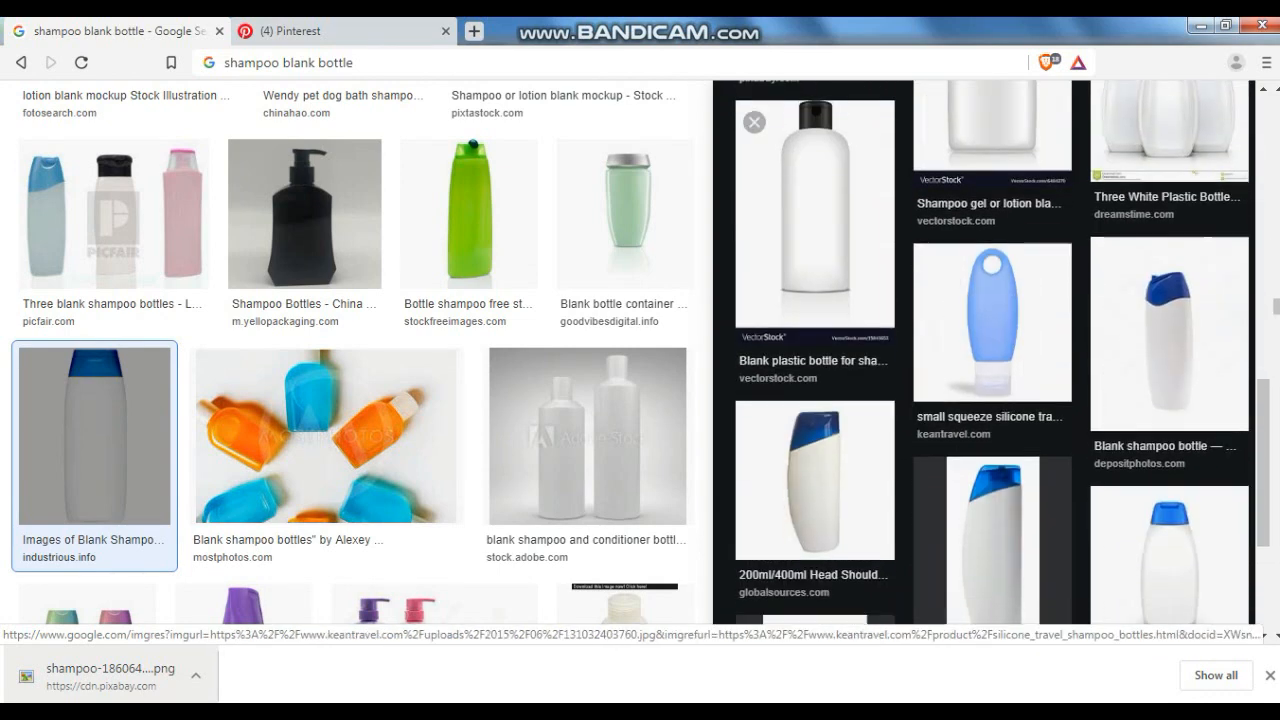
{"action": "scroll", "coordinate": [992, 360], "scroll_direction": "up", "scroll_amount": 8}
{"action": "scroll", "coordinate": [992, 360], "scroll_direction": "up", "scroll_amount": 2}
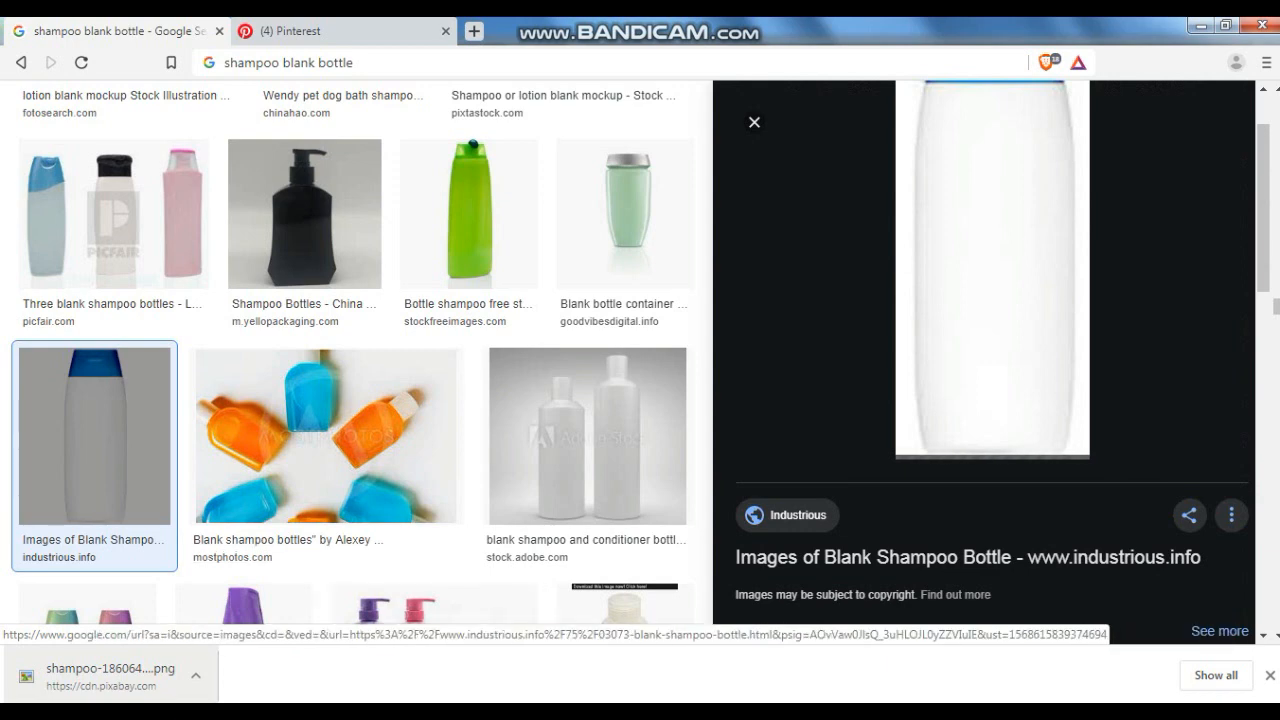
{"action": "scroll", "coordinate": [992, 360], "scroll_direction": "down", "scroll_amount": 6}
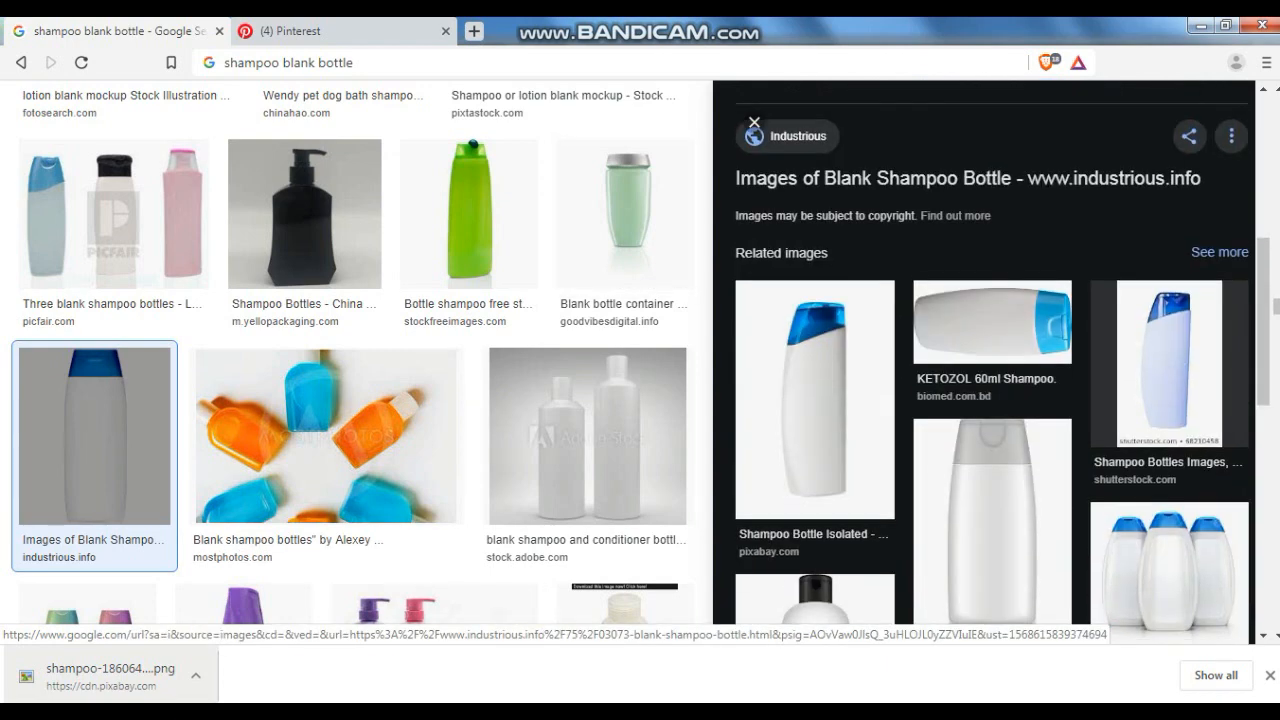
{"action": "scroll", "coordinate": [754, 122], "scroll_direction": "up", "scroll_amount": 2}
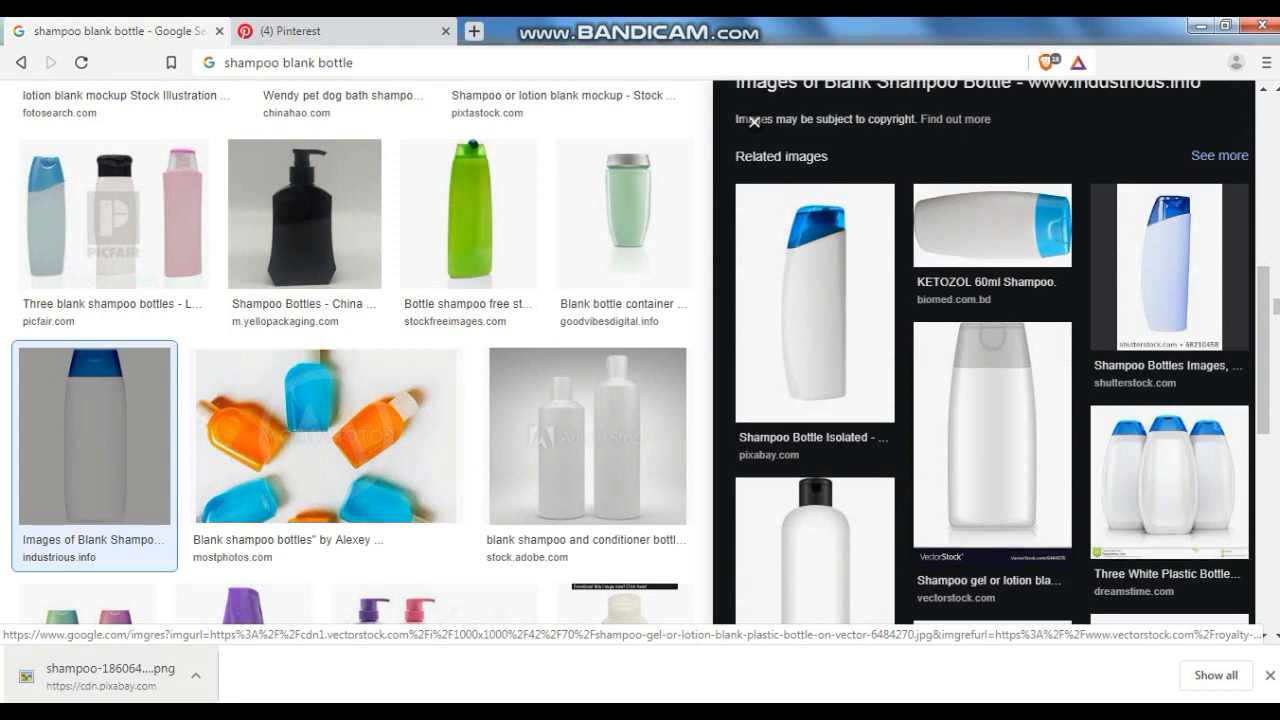
{"action": "scroll", "coordinate": [754, 122], "scroll_direction": "down", "scroll_amount": 7}
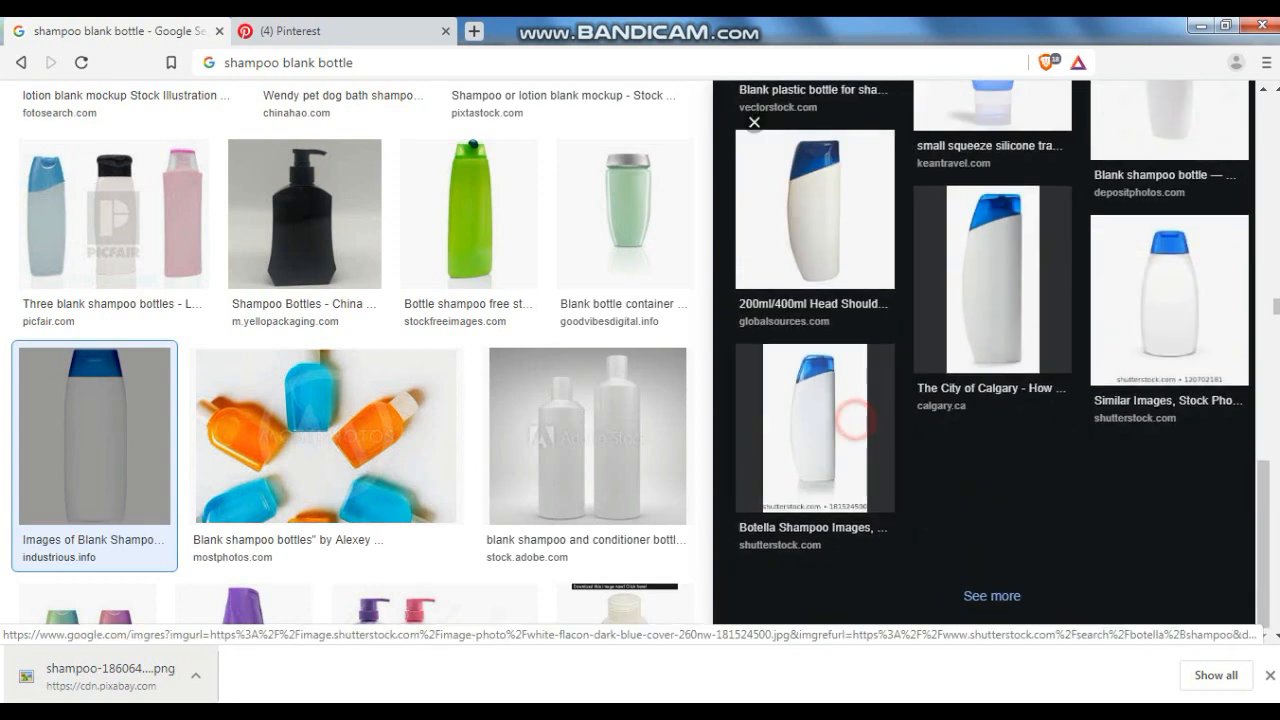
{"action": "left_click", "coordinate": [849, 411]}
{"action": "scroll", "coordinate": [809, 334], "scroll_direction": "down", "scroll_amount": 4}
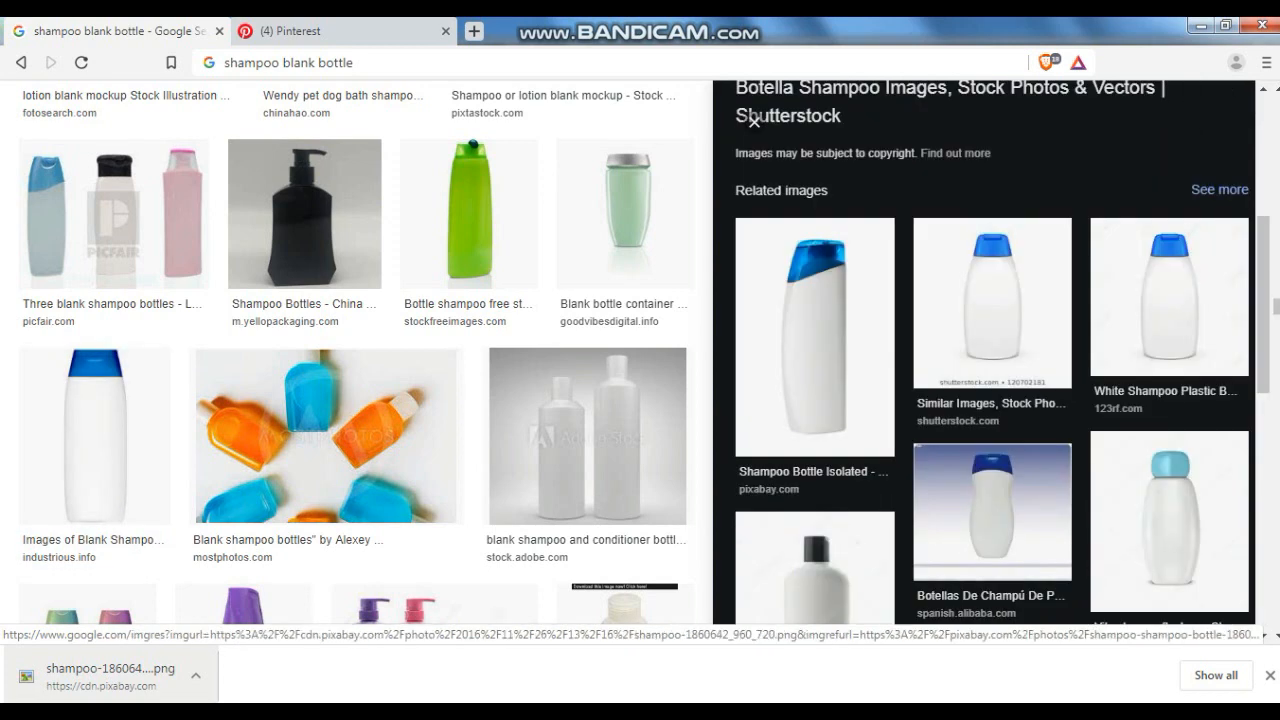
{"action": "left_click", "coordinate": [809, 334]}
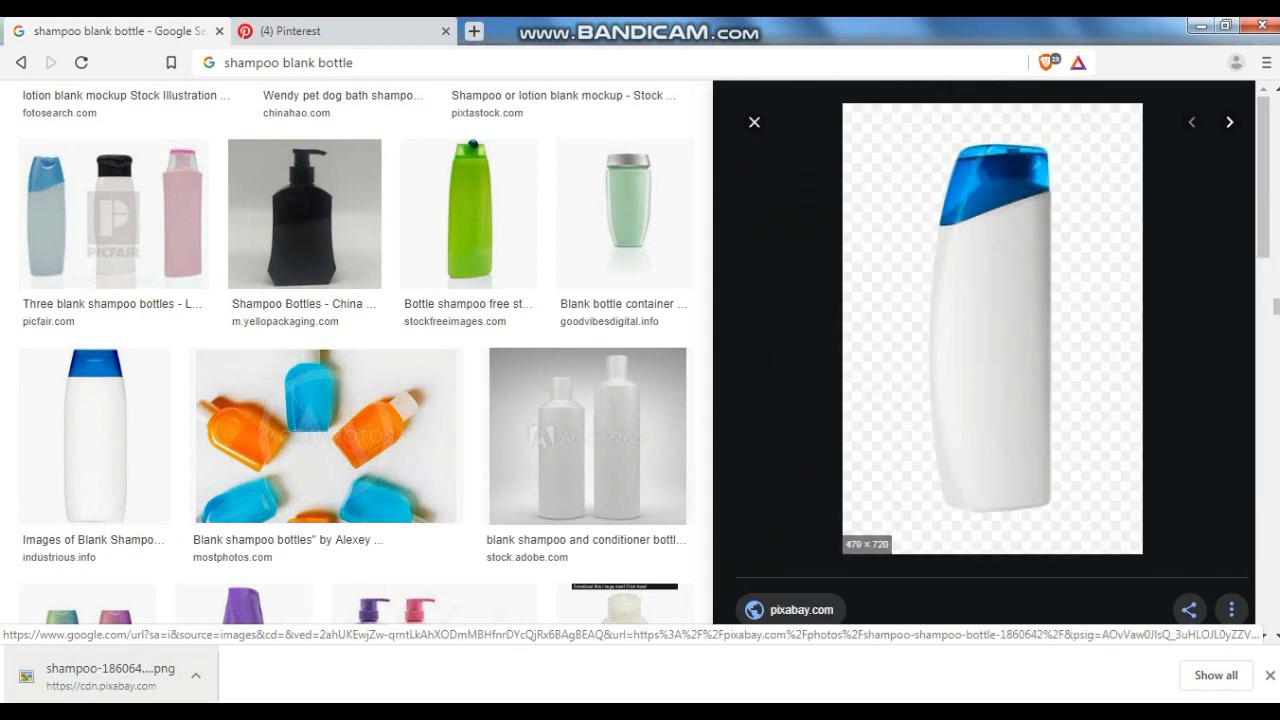
- Bring the downloaded blank white shampoo bottle image from pixabay into the drawing beside the gold bottle
{"action": "right_click", "coordinate": [1030, 340]}
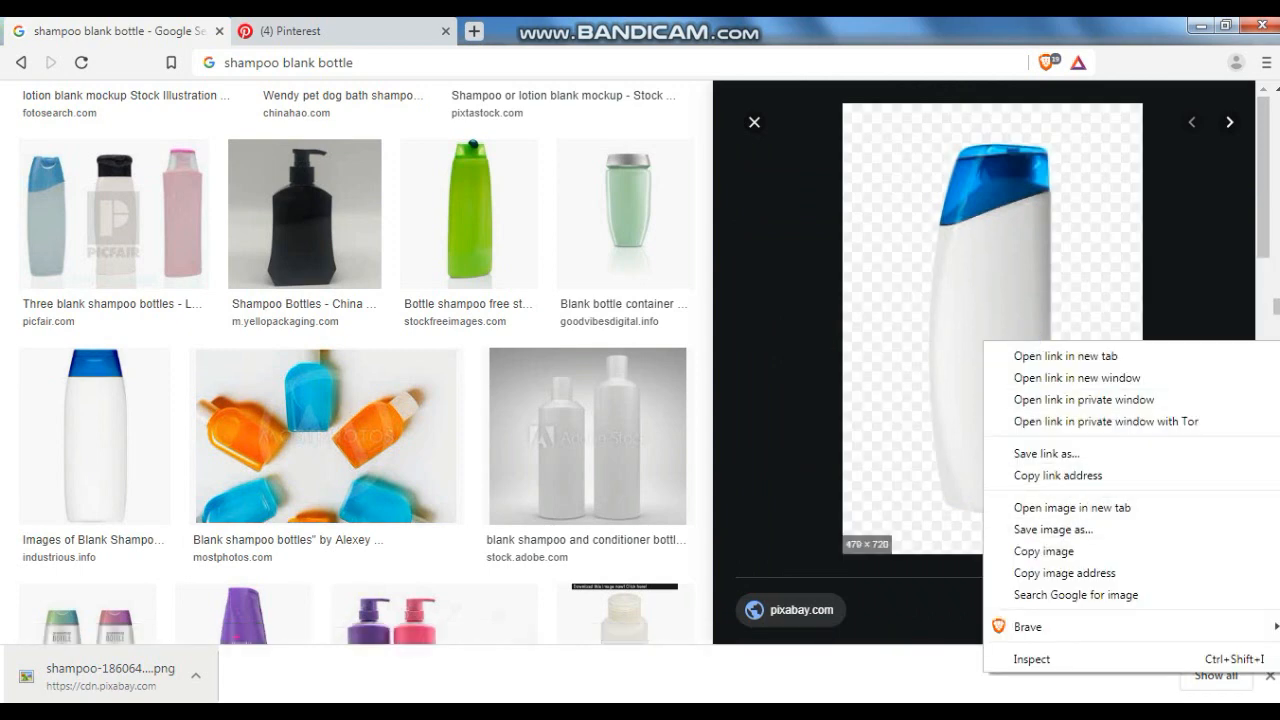
{"action": "left_click_drag", "start_coordinate": [52, 666], "coordinate": [398, 700]}
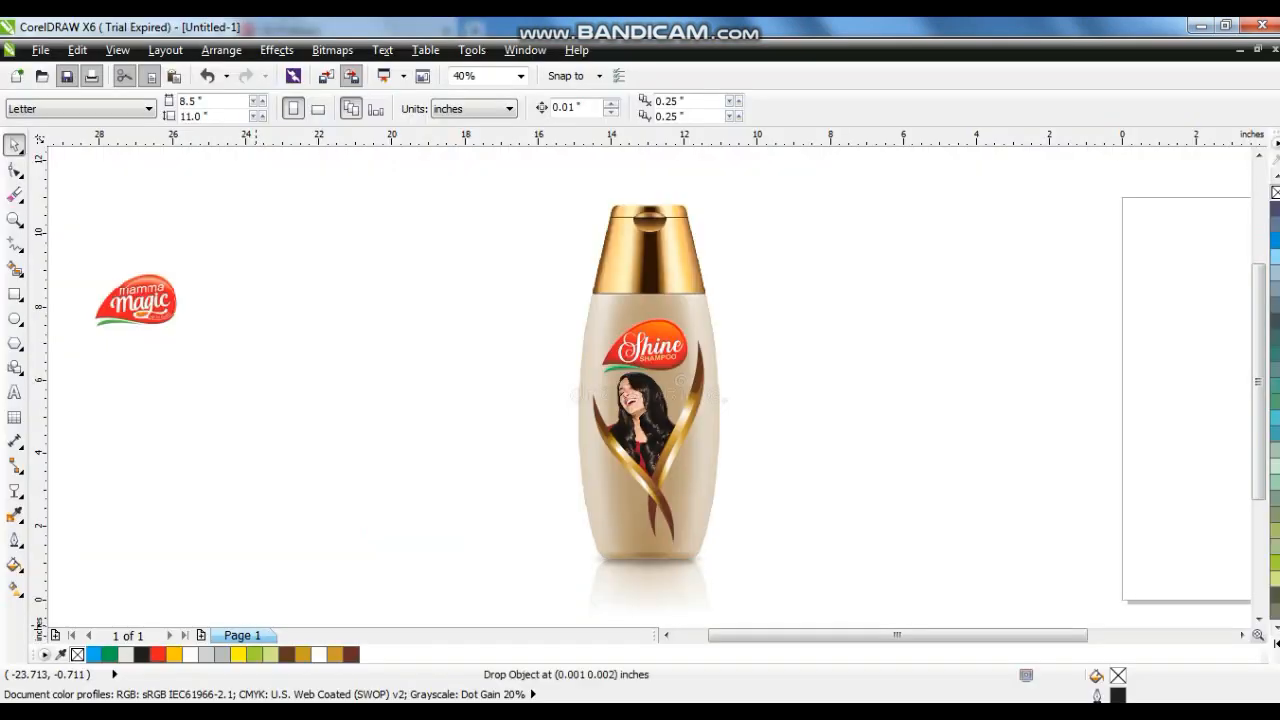
{"action": "left_click_drag", "start_coordinate": [256, 625], "coordinate": [399, 404]}
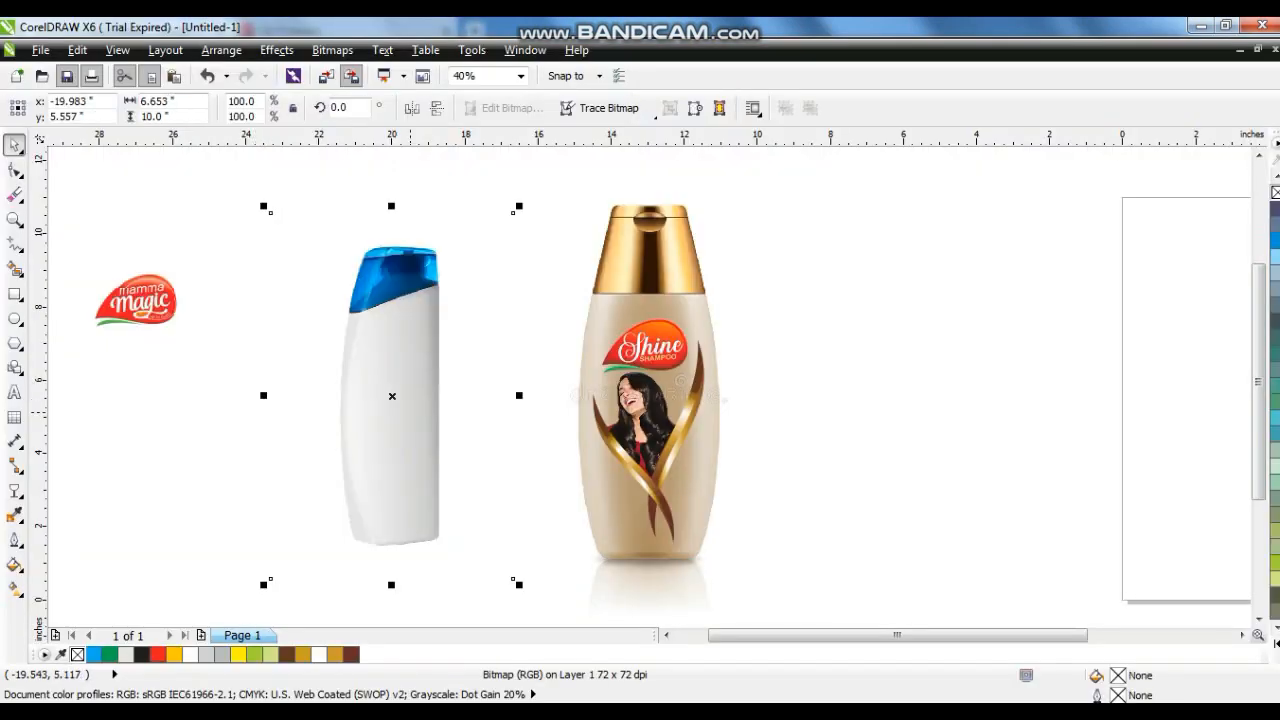
- Place a copy of the Shine logo, photo and ribbon group onto the white bottle and scale it to fit
{"action": "left_click_drag", "start_coordinate": [940, 294], "coordinate": [575, 548]}
{"action": "left_click_drag", "start_coordinate": [640, 480], "coordinate": [392, 467]}
{"action": "left_click_drag", "start_coordinate": [456, 302], "coordinate": [446, 324]}
{"action": "left_click_drag", "start_coordinate": [452, 518], "coordinate": [437, 504]}
{"action": "left_click_drag", "start_coordinate": [386, 424], "coordinate": [383, 438]}
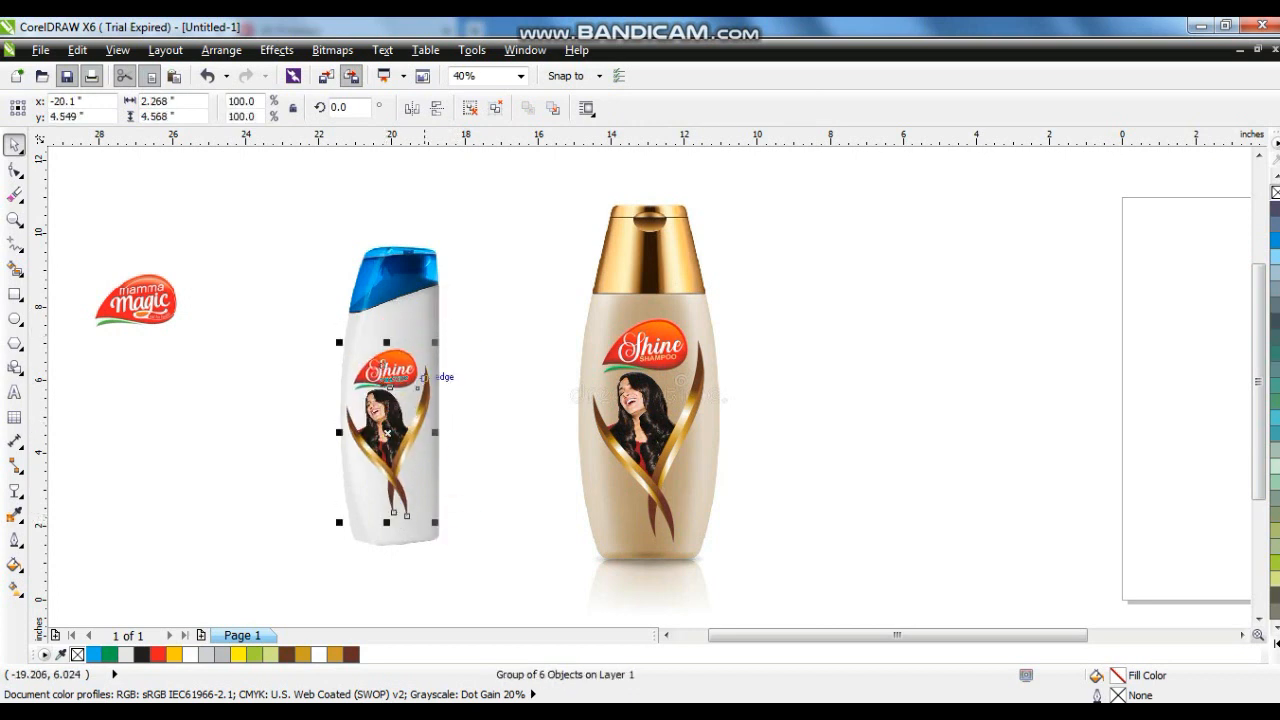
{"action": "left_click_drag", "start_coordinate": [435, 343], "coordinate": [398, 358]}
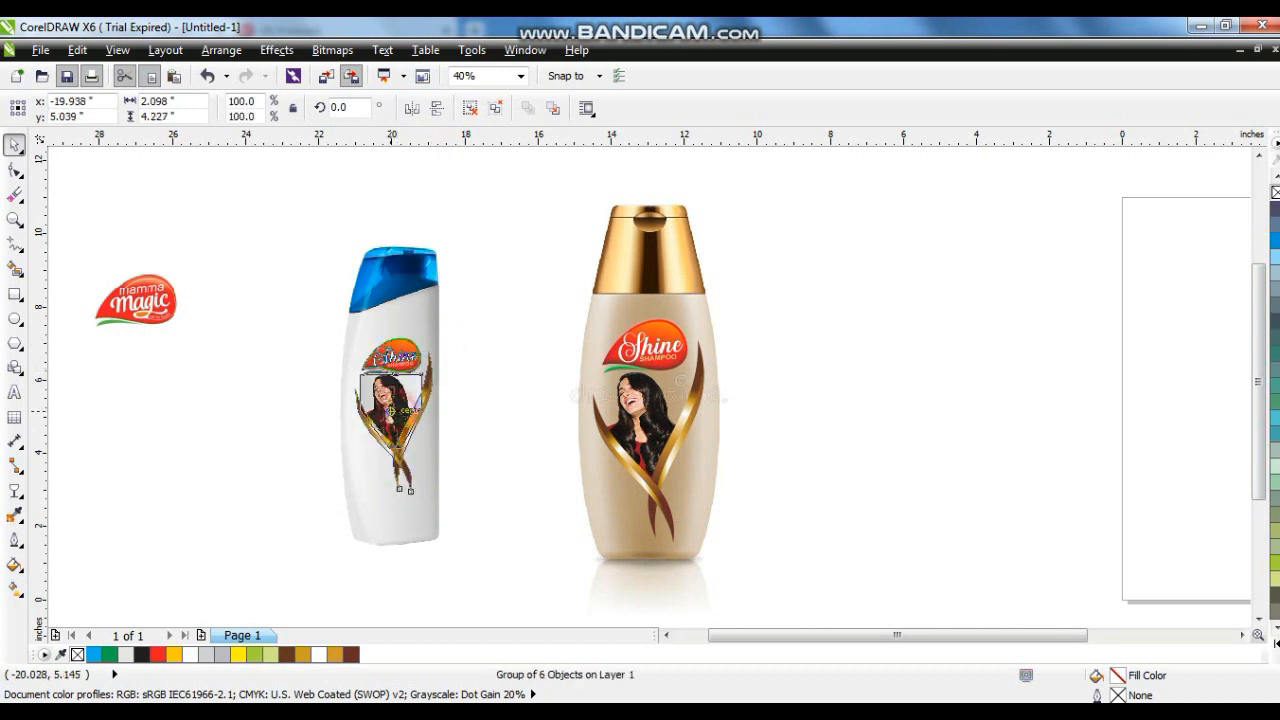
- Select the white bottle together with its label and enlarge both beside the gold bottle
{"action": "left_click_drag", "start_coordinate": [226, 180], "coordinate": [492, 597]}
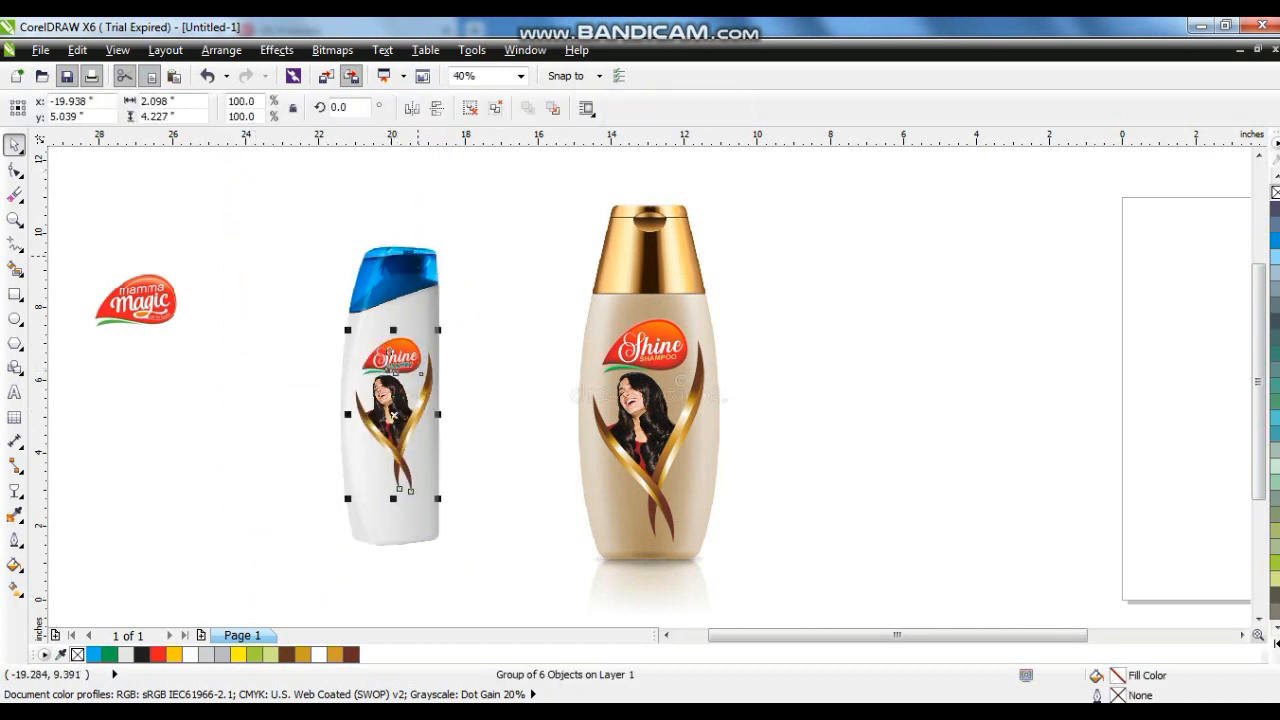
{"action": "left_click", "coordinate": [514, 211], "text": "shift"}
{"action": "left_click_drag", "start_coordinate": [519, 206], "coordinate": [594, 160]}
{"action": "left_click_drag", "start_coordinate": [467, 383], "coordinate": [503, 377]}
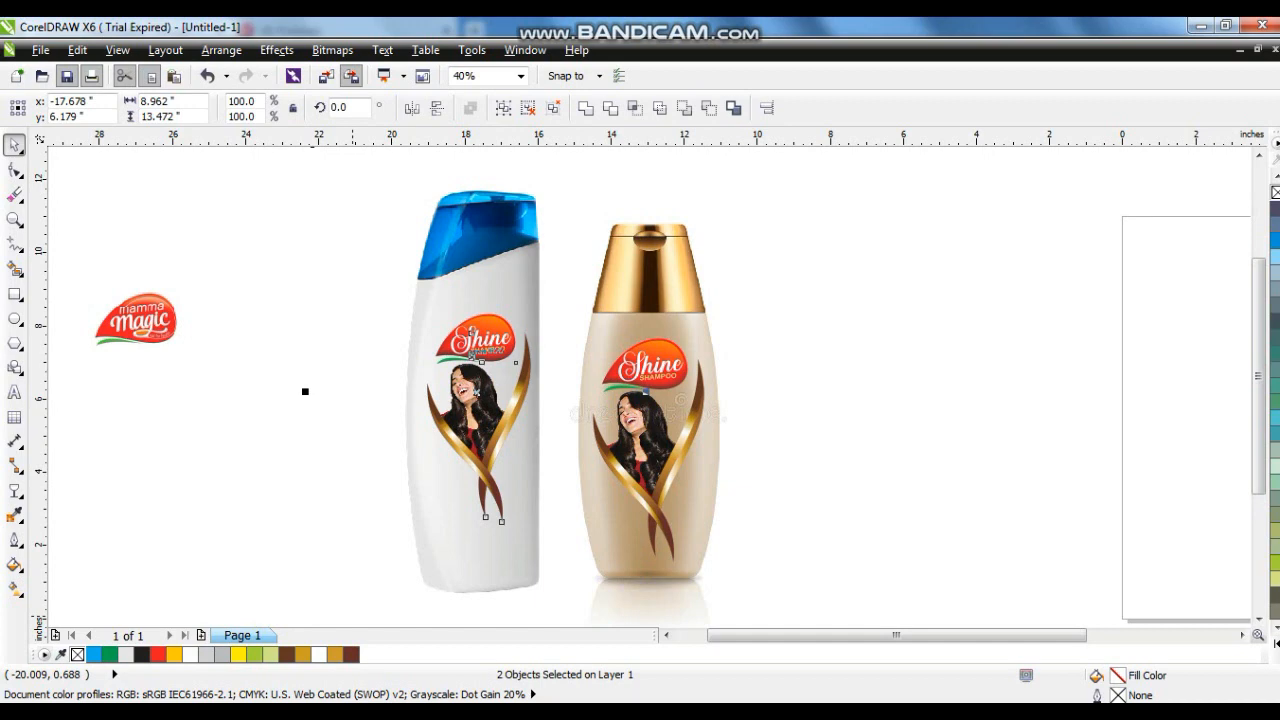
- Switch back to the browser and look through more blank shampoo bottle results, opening one in a new tab
{"action": "left_click", "coordinate": [322, 712]}
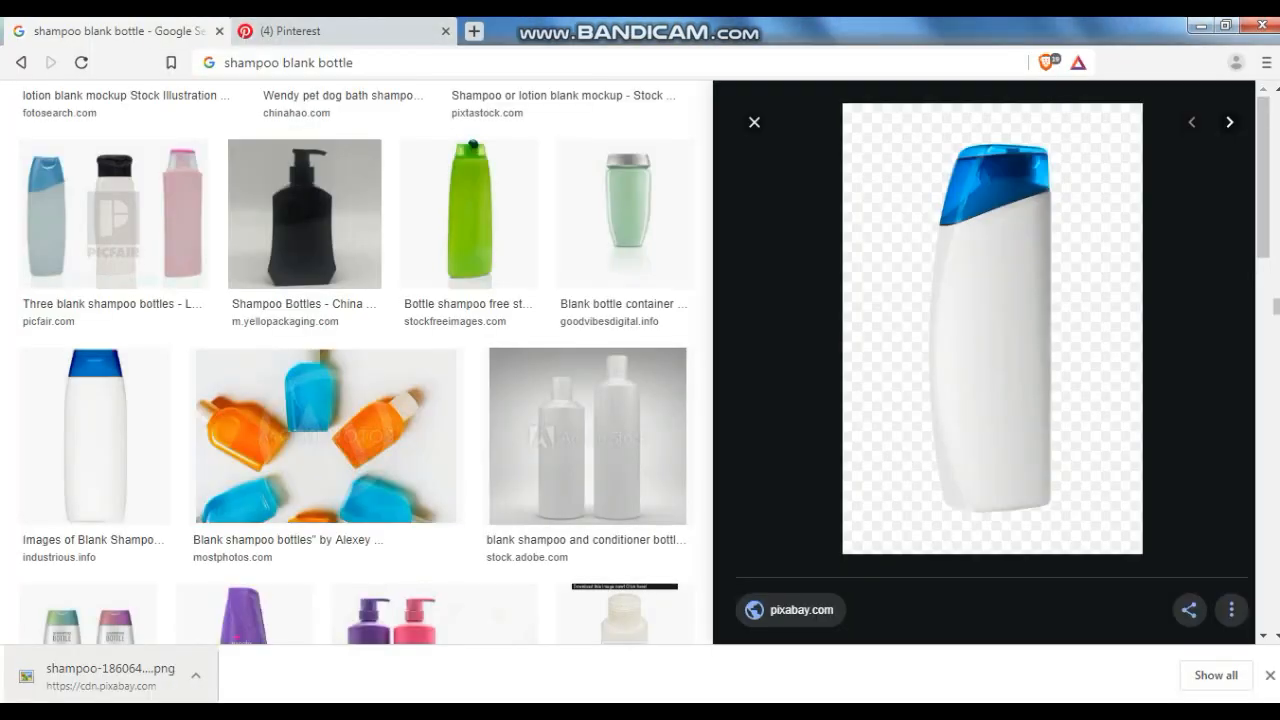
{"action": "scroll", "coordinate": [360, 360], "scroll_direction": "up", "scroll_amount": 10}
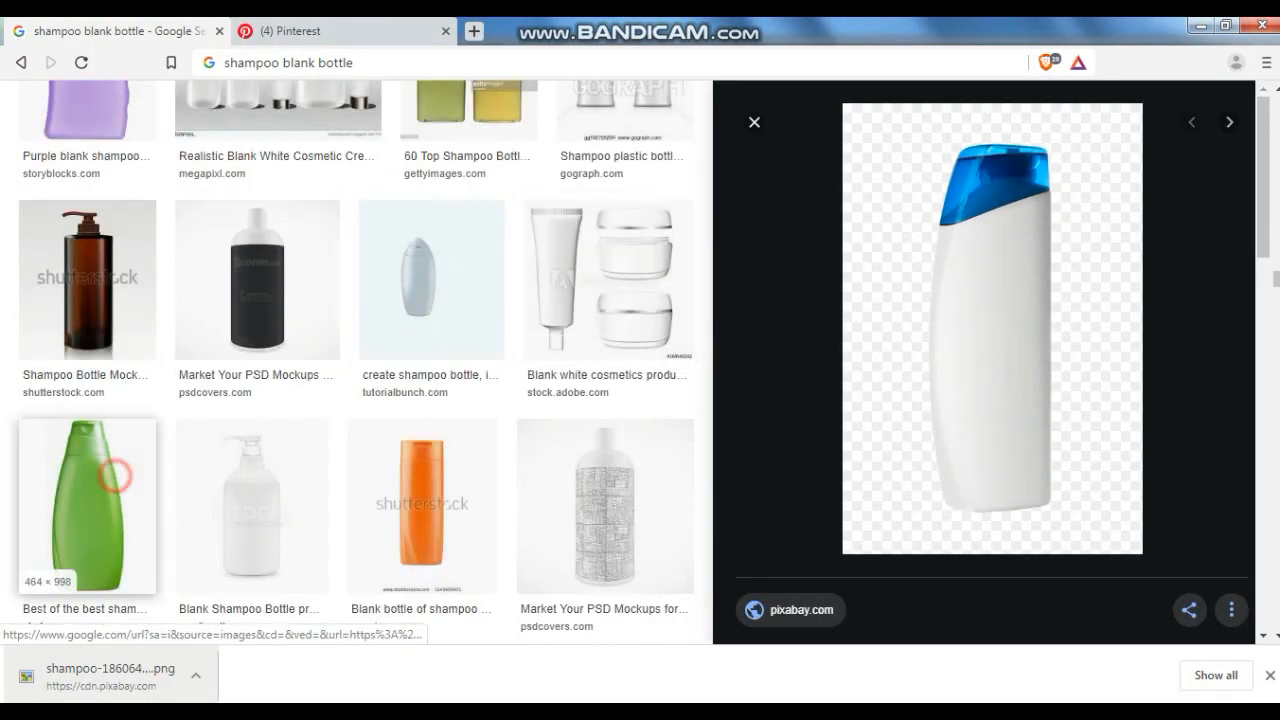
{"action": "left_click", "coordinate": [115, 476]}
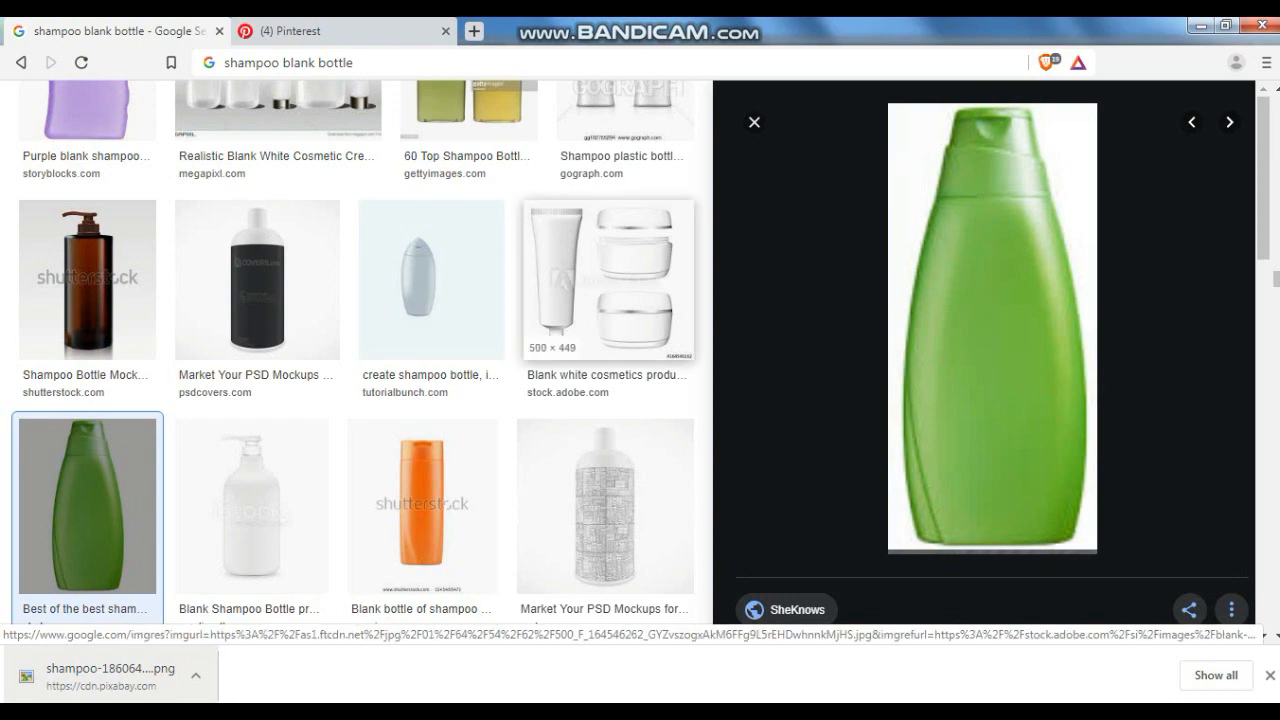
{"action": "scroll", "coordinate": [614, 360], "scroll_direction": "up", "scroll_amount": 8}
{"action": "scroll", "coordinate": [614, 360], "scroll_direction": "up", "scroll_amount": 10}
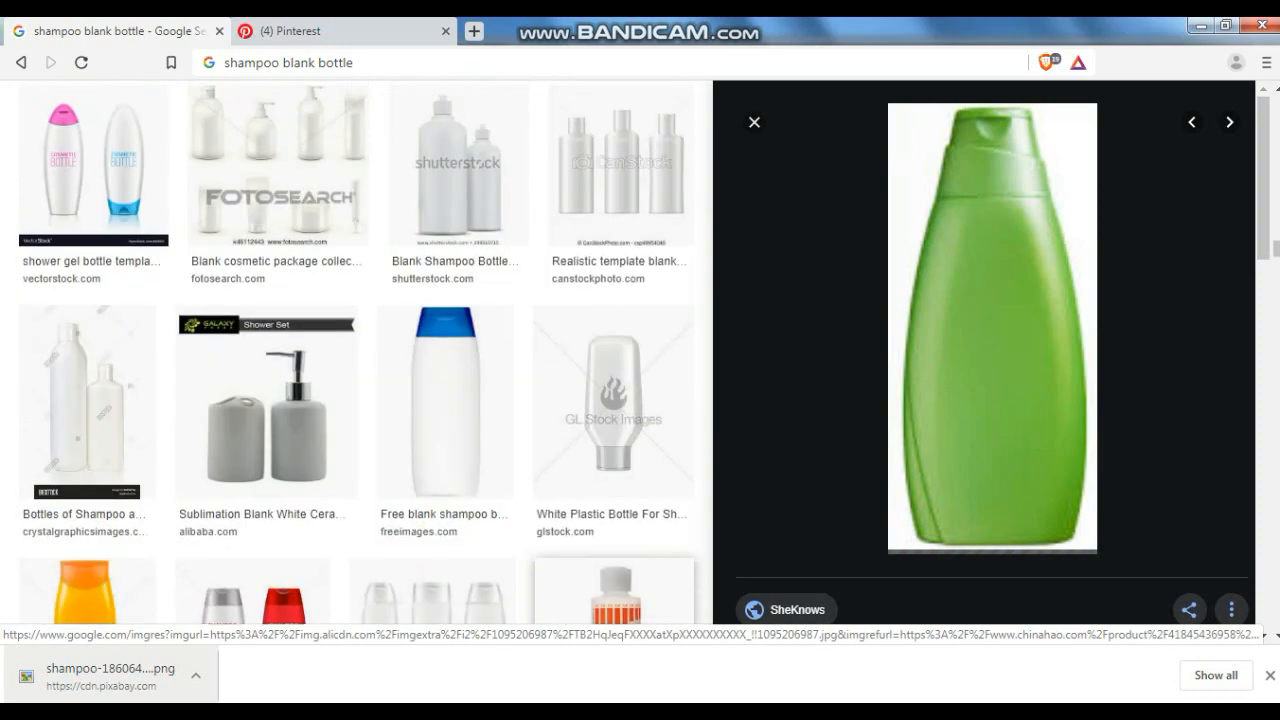
{"action": "scroll", "coordinate": [360, 350], "scroll_direction": "up", "scroll_amount": 3}
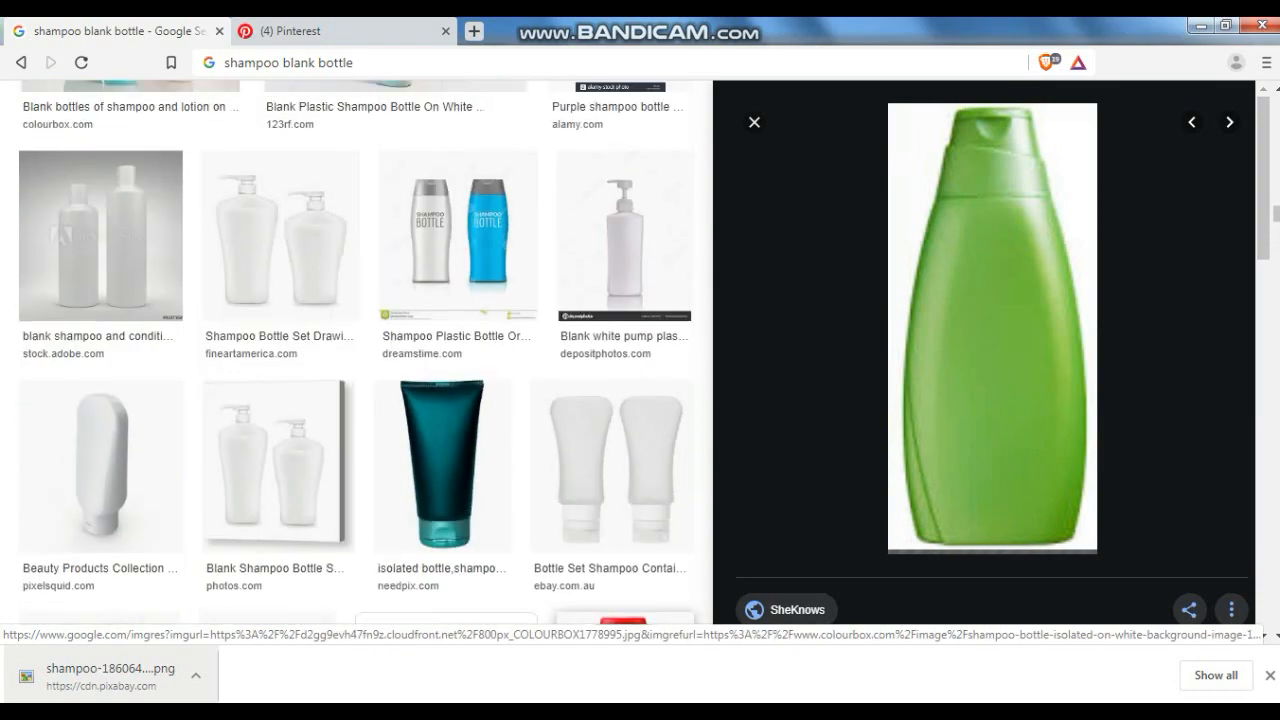
{"action": "scroll", "coordinate": [360, 350], "scroll_direction": "down", "scroll_amount": 2}
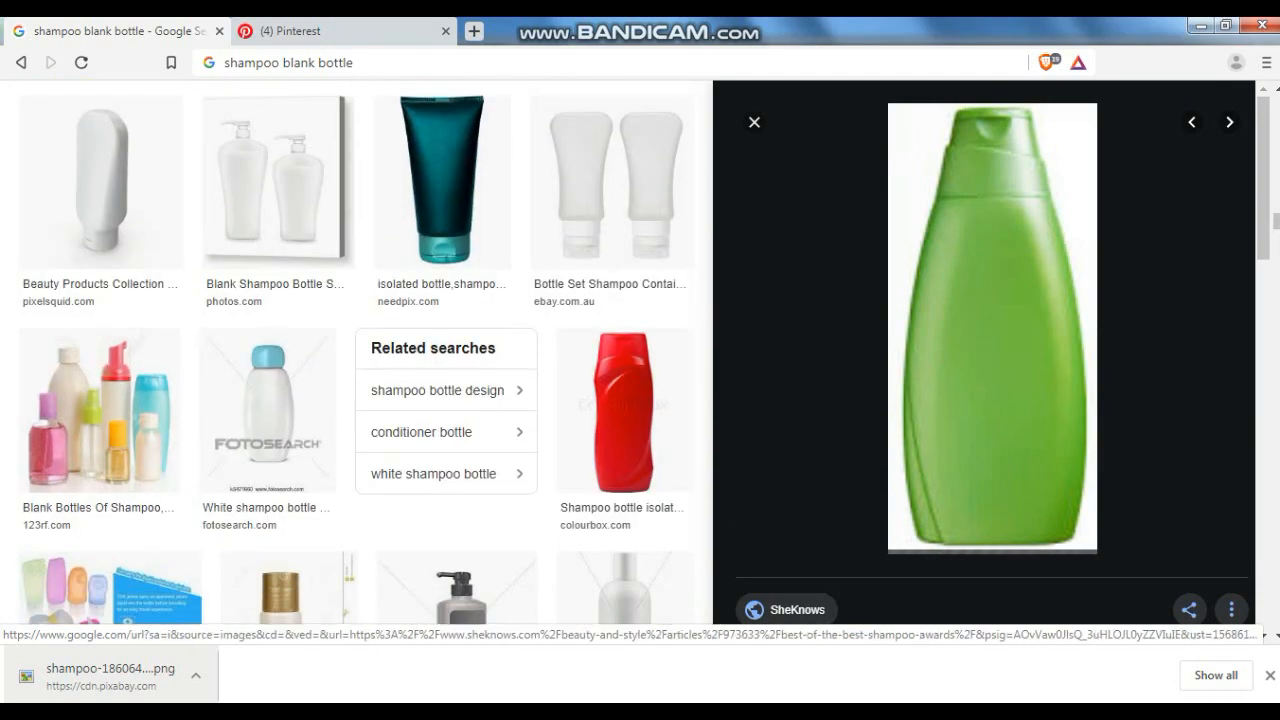
{"action": "right_click", "coordinate": [655, 360]}
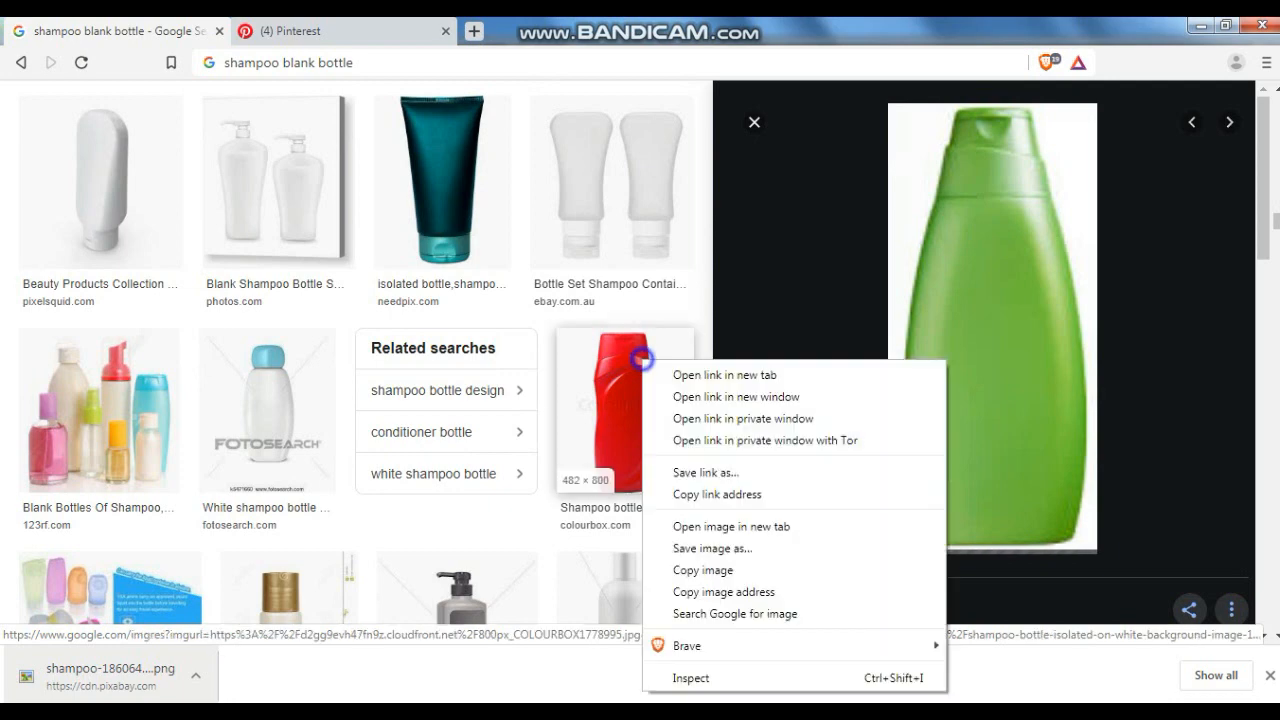
{"action": "left_click", "coordinate": [676, 376]}
{"action": "scroll", "coordinate": [640, 400], "scroll_direction": "up", "scroll_amount": 10}
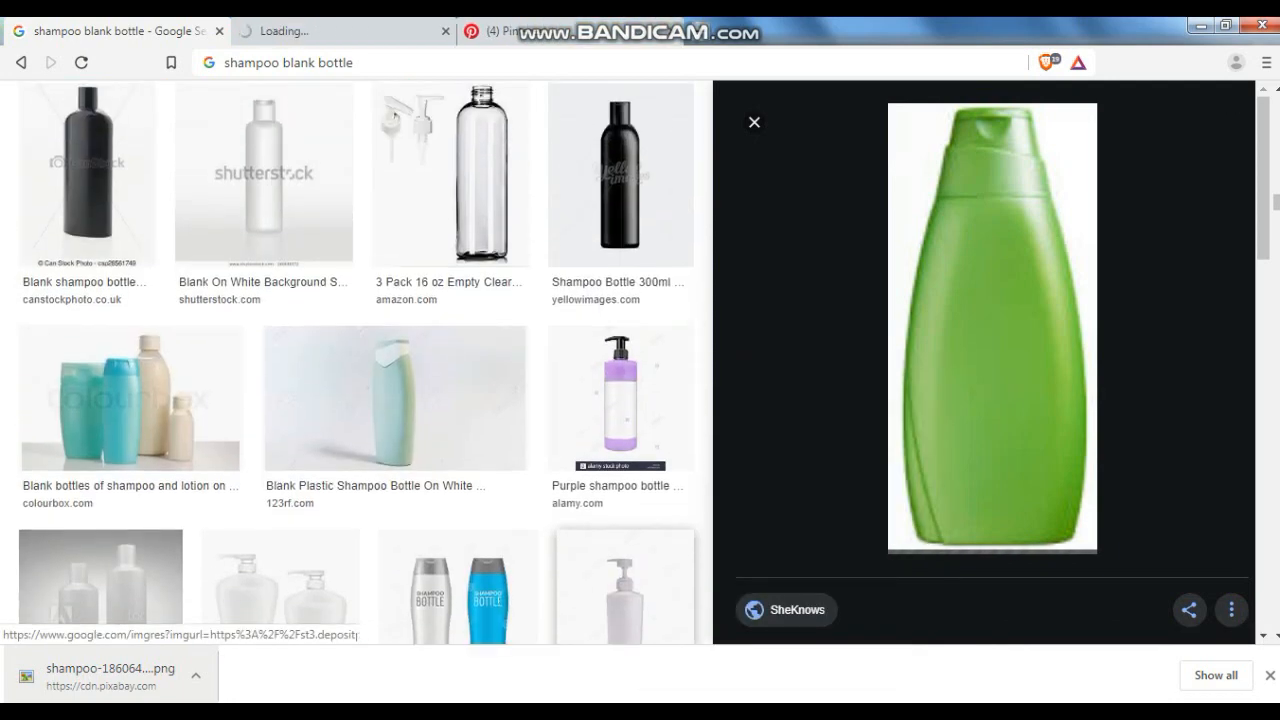
{"action": "scroll", "coordinate": [360, 350], "scroll_direction": "up", "scroll_amount": 3}
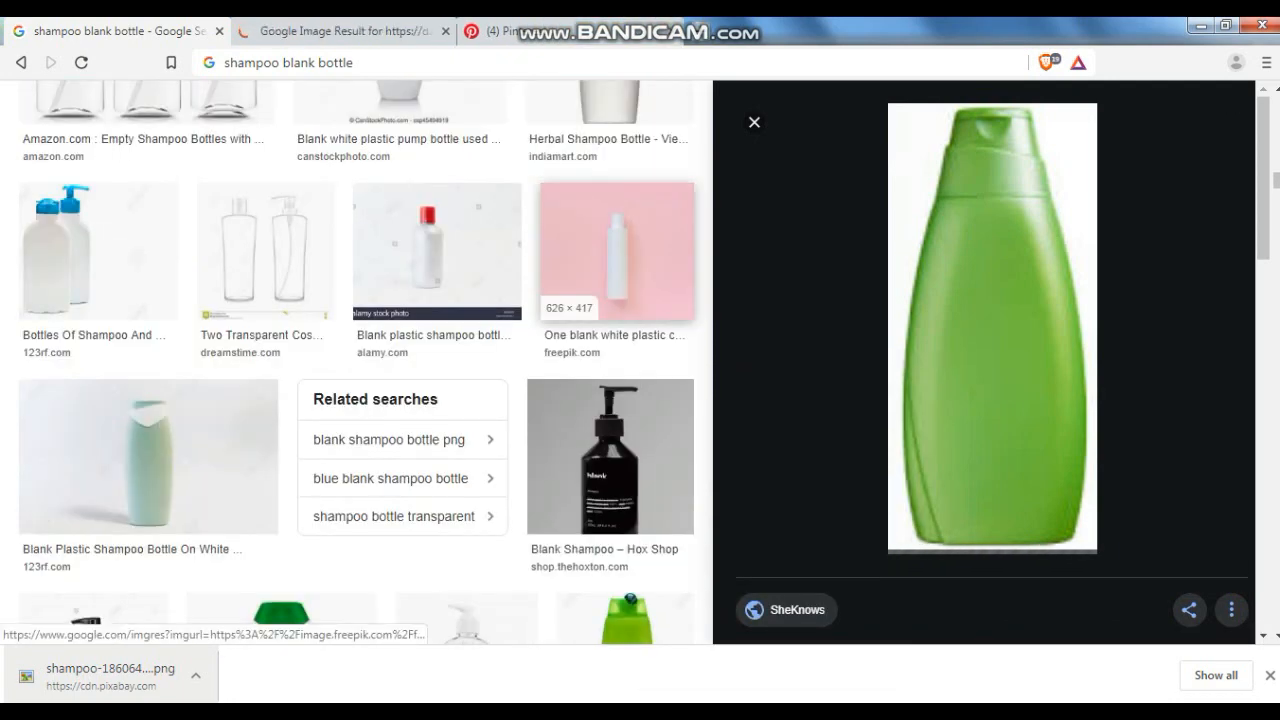
- Browse further blank shampoo bottle results and switch to the tab showing the red bottle image
{"action": "scroll", "coordinate": [360, 350], "scroll_direction": "down", "scroll_amount": 3}
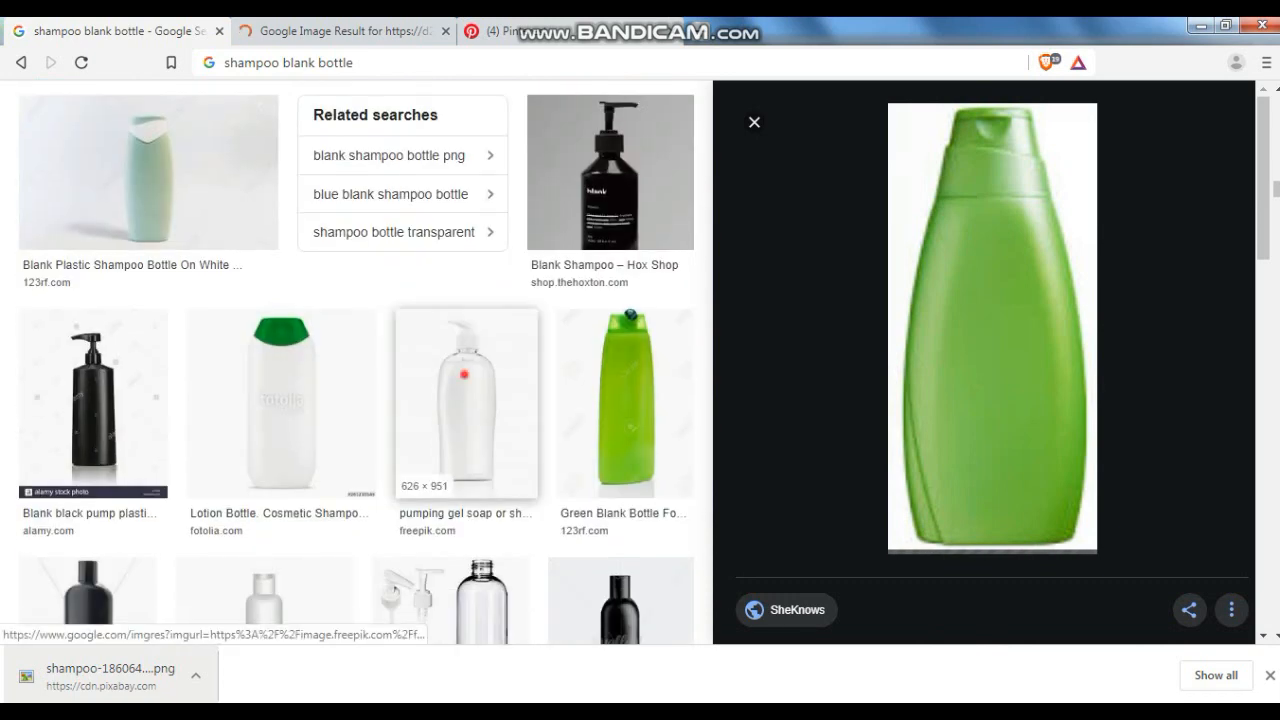
{"action": "left_click", "coordinate": [463, 372]}
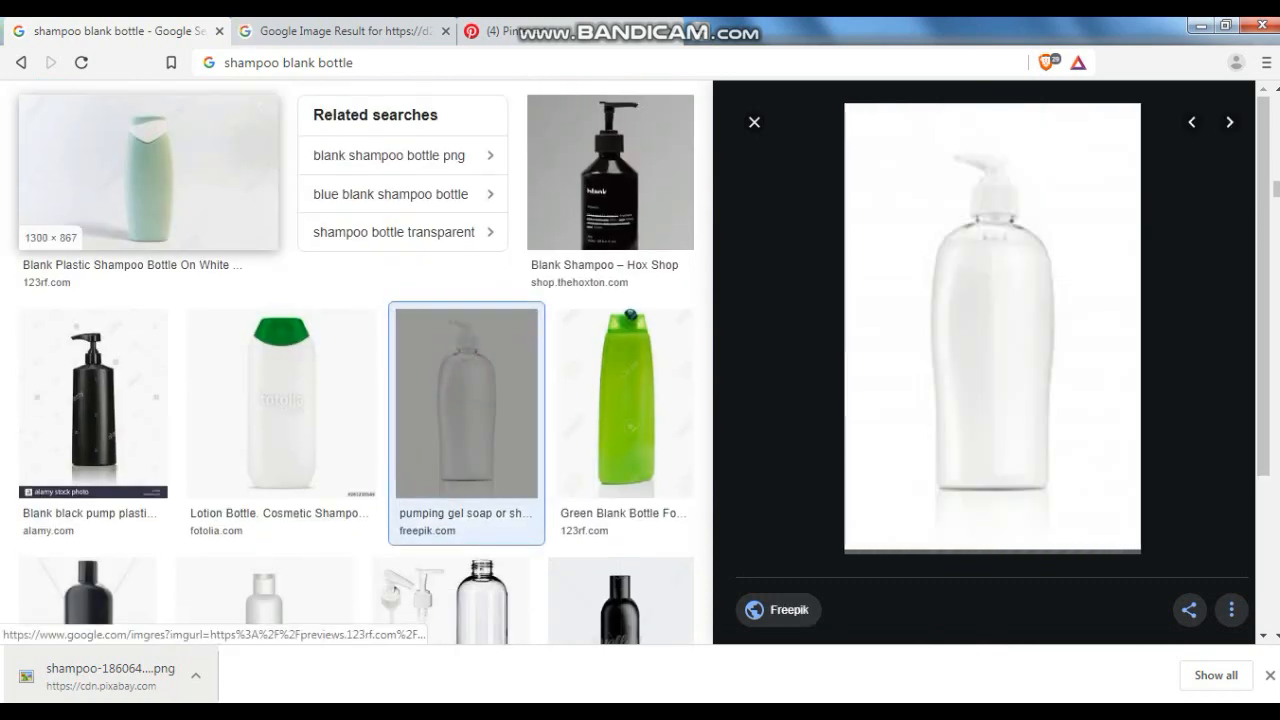
{"action": "left_click", "coordinate": [20, 62]}
{"action": "left_click", "coordinate": [398, 28]}
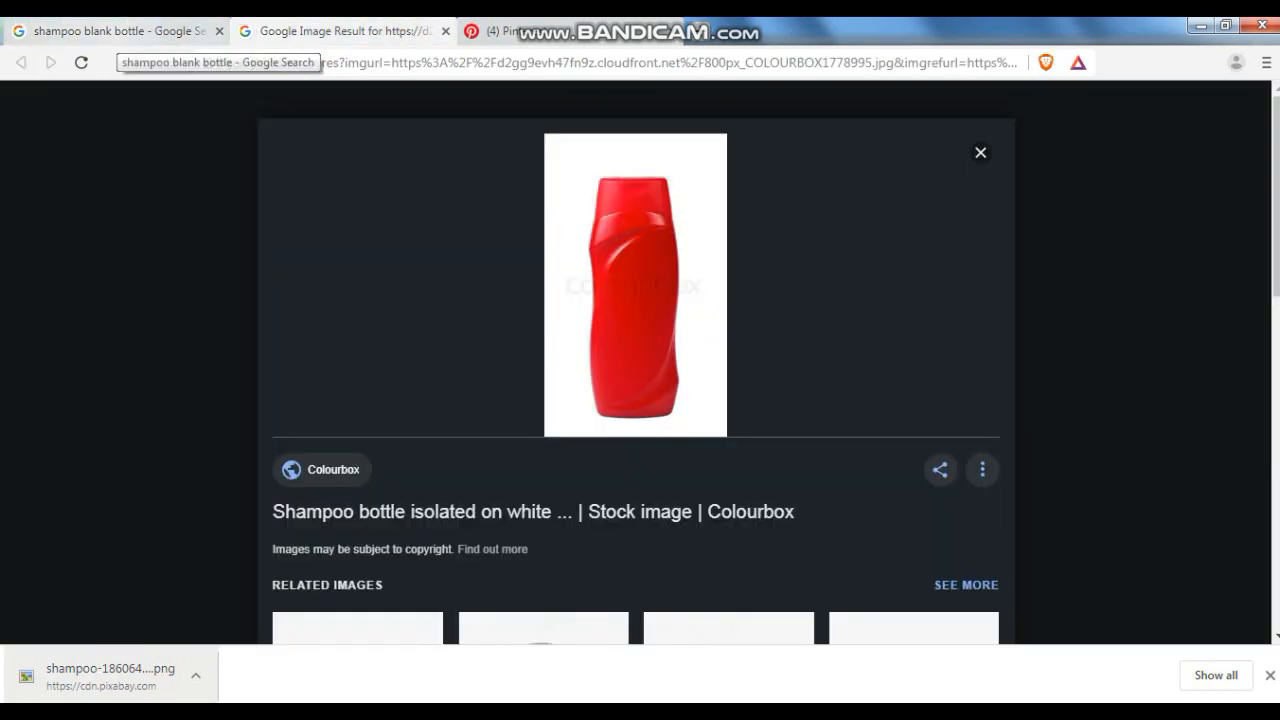
- Copy the red shampoo bottle image and paste it into the drawing to the right of the other bottles
{"action": "right_click", "coordinate": [677, 272]}
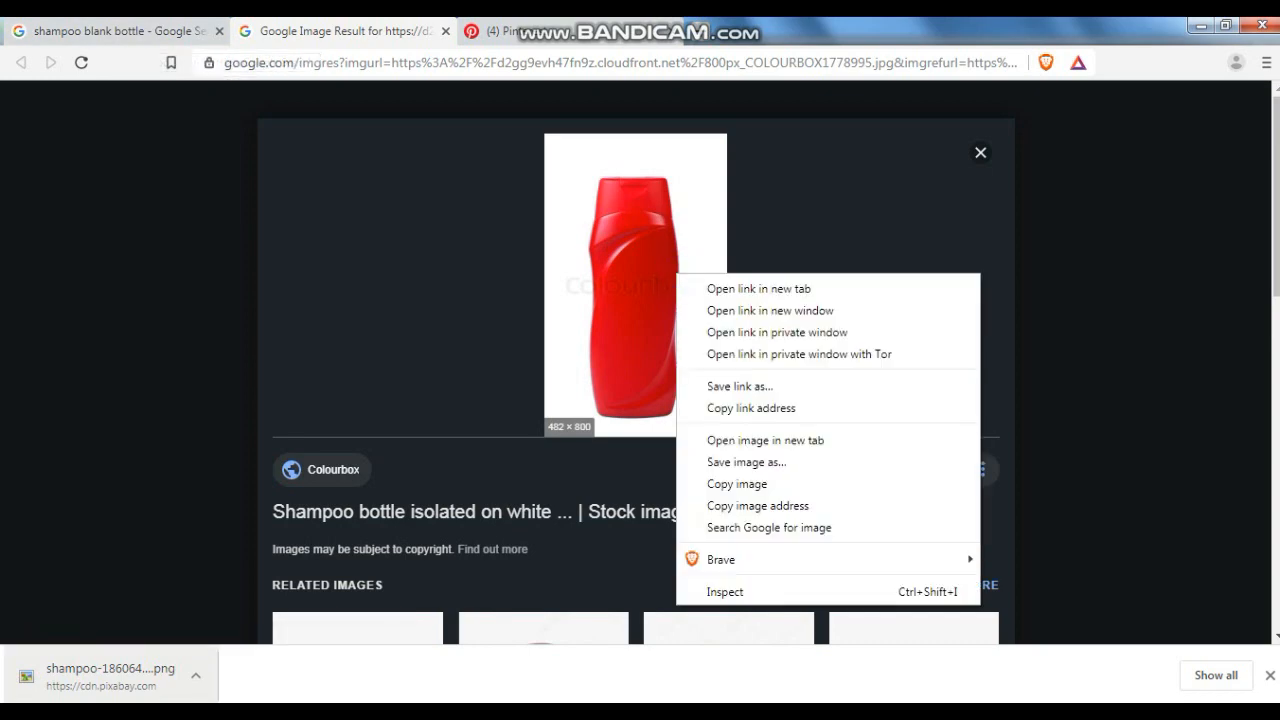
{"action": "left_click", "coordinate": [737, 483]}
{"action": "key", "text": "alt+Tab"}
{"action": "key", "text": "ctrl+v"}
{"action": "left_click_drag", "start_coordinate": [1238, 424], "coordinate": [967, 392]}
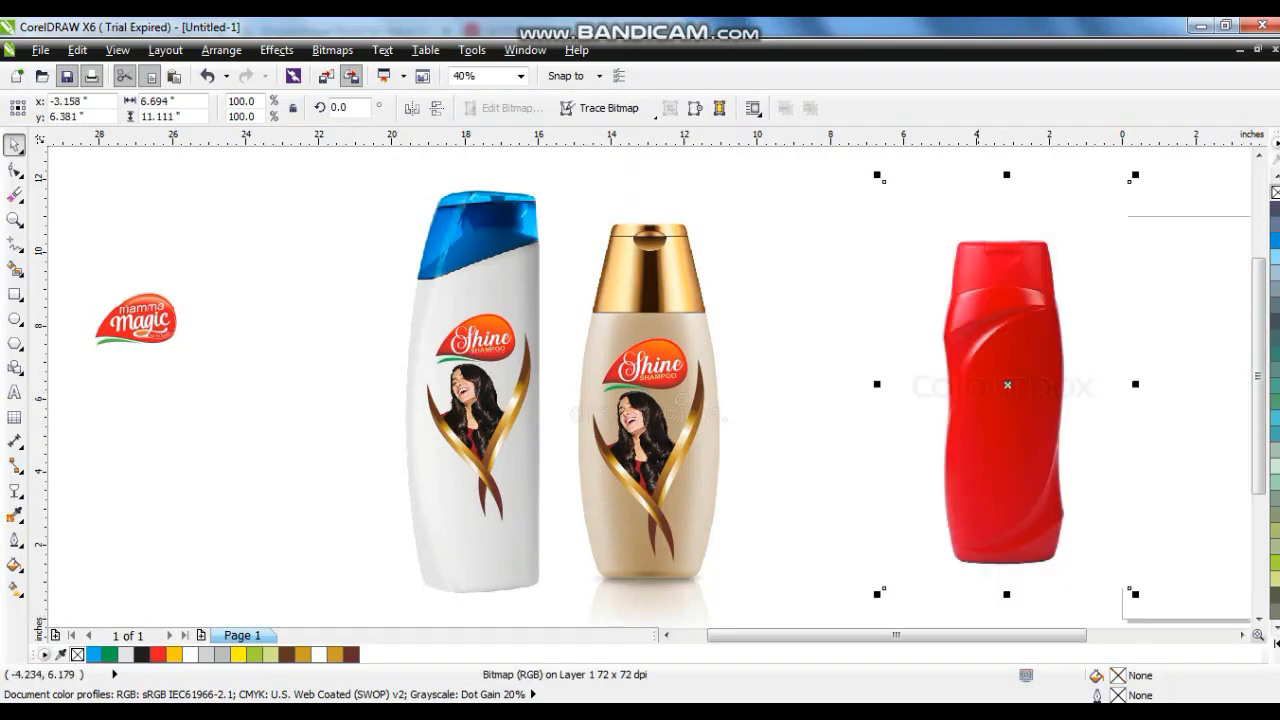
- Place a copy of the white bottle's Shine logo, photo and ribbon group onto the red bottle
{"action": "left_click_drag", "start_coordinate": [214, 237], "coordinate": [540, 530]}
{"action": "left_click_drag", "start_coordinate": [470, 460], "coordinate": [1012, 468]}
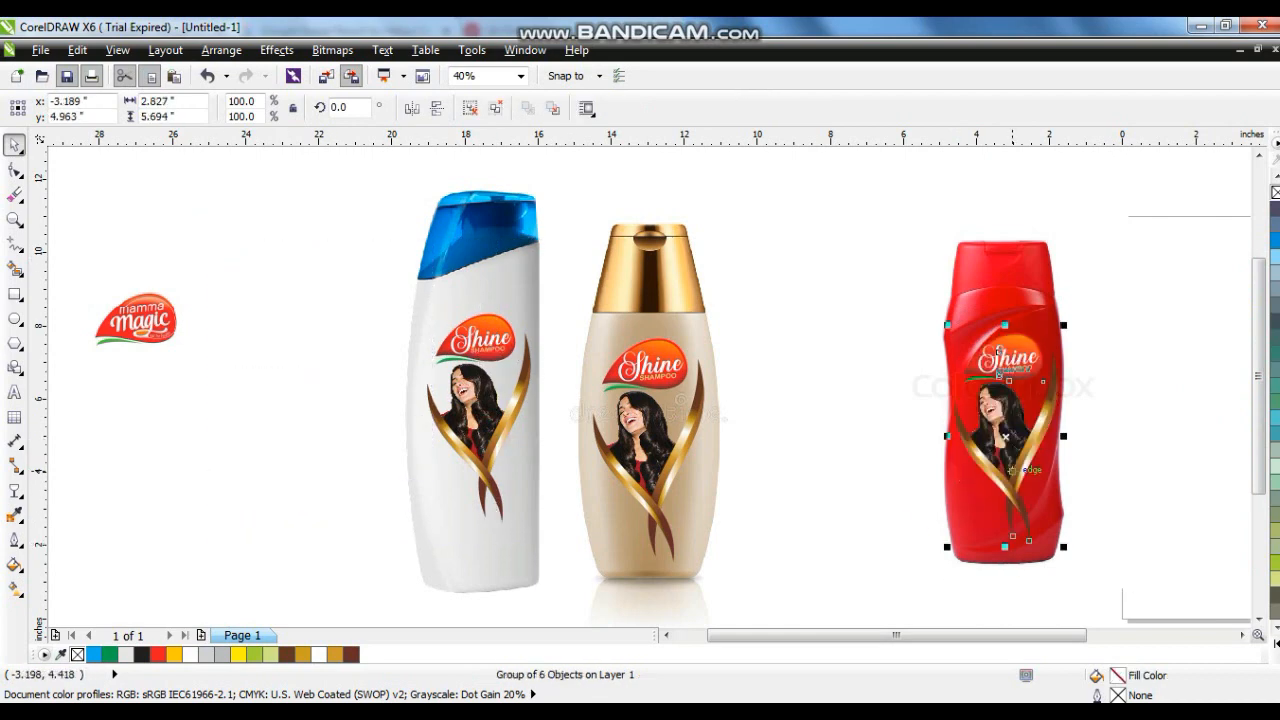
- Delete the red bottle image, leaving the label group in place
{"action": "left_click", "coordinate": [1008, 586]}
{"action": "key", "text": "Delete"}
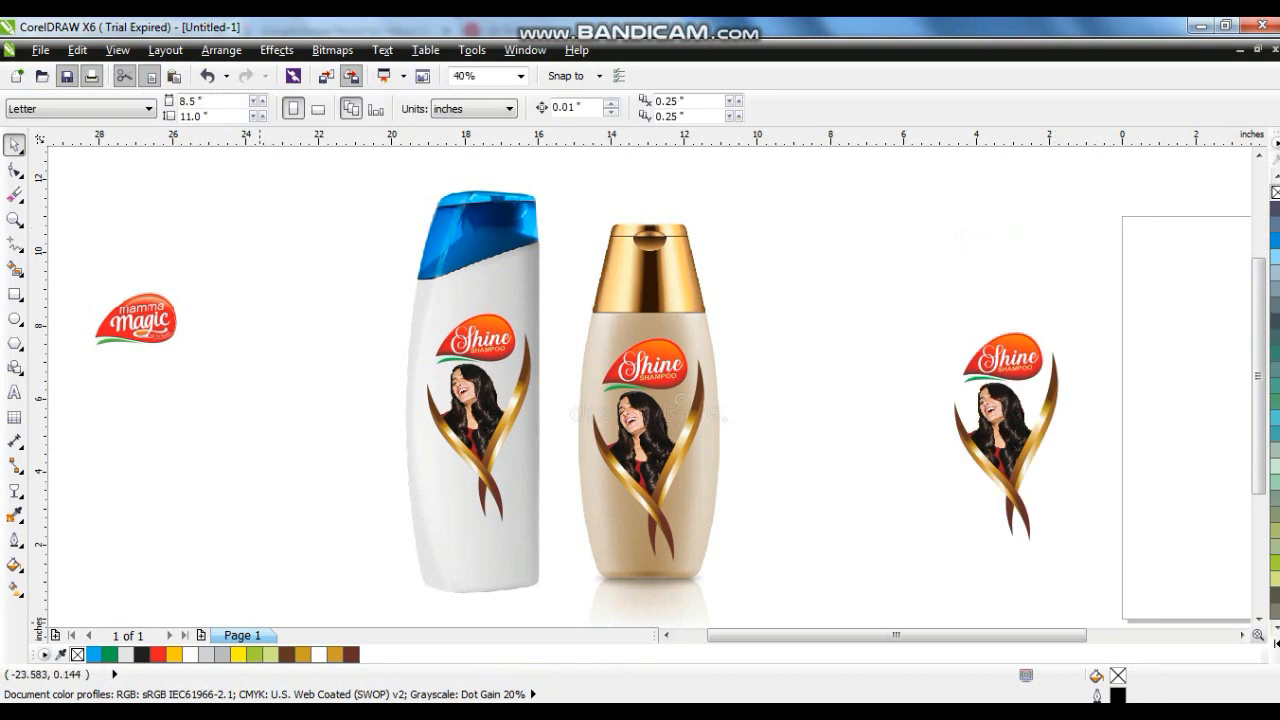
- Return to the search results and copy the green shampoo bottle image
{"action": "key", "text": "alt+Tab"}
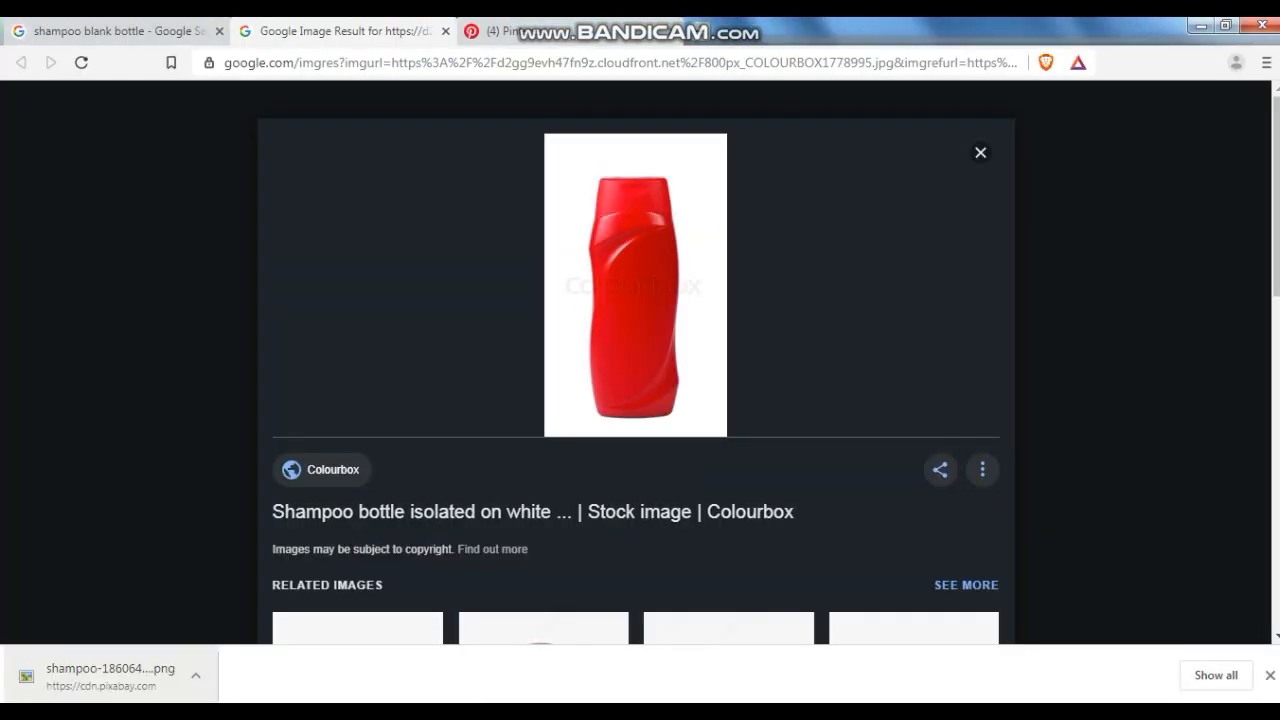
{"action": "key", "text": "ctrl+shift+Tab"}
{"action": "right_click", "coordinate": [963, 330]}
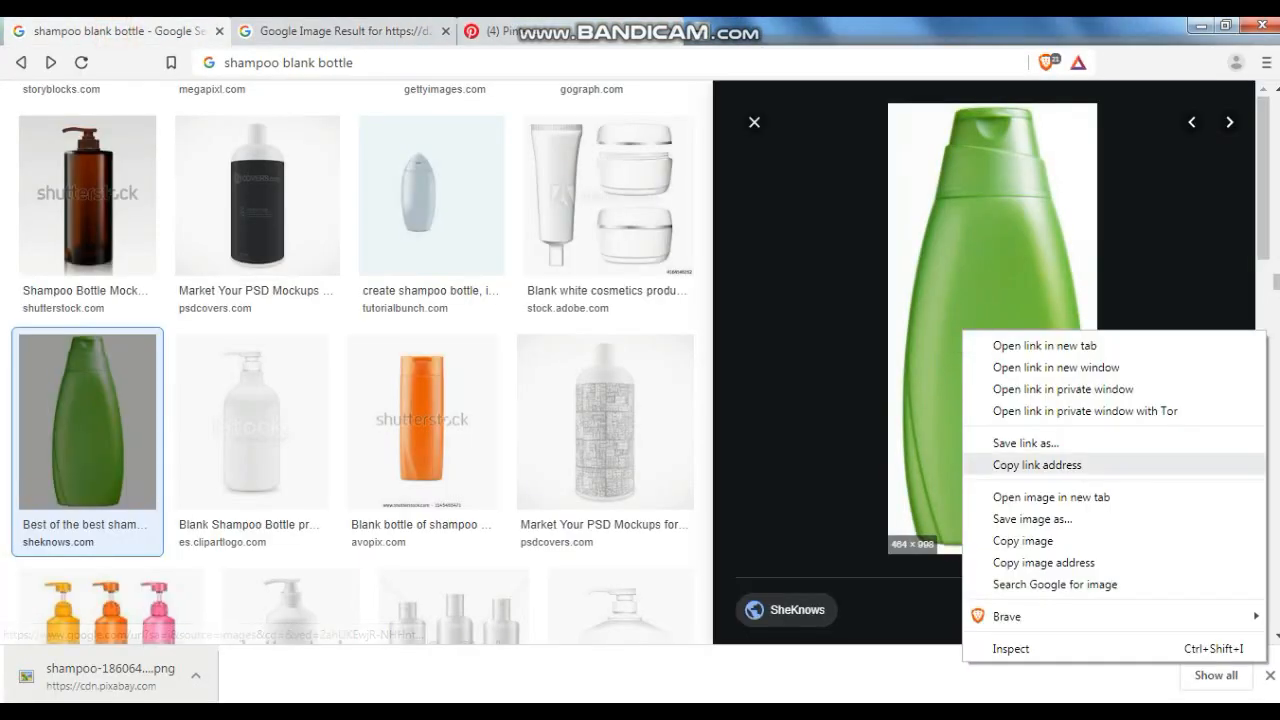